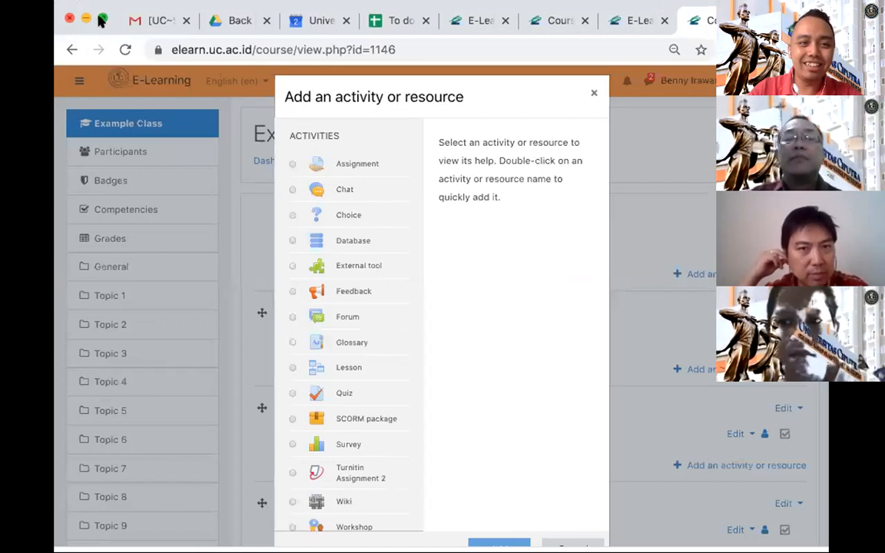
- Expand the browser window to full screen and review the activities and resources that can be added to Example Class
click(100, 21)
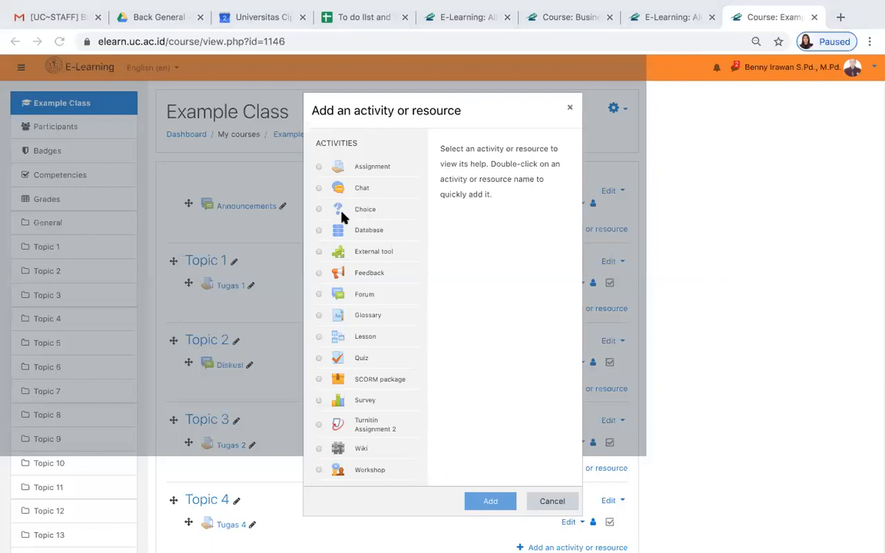
scroll(389, 234, down, 4)
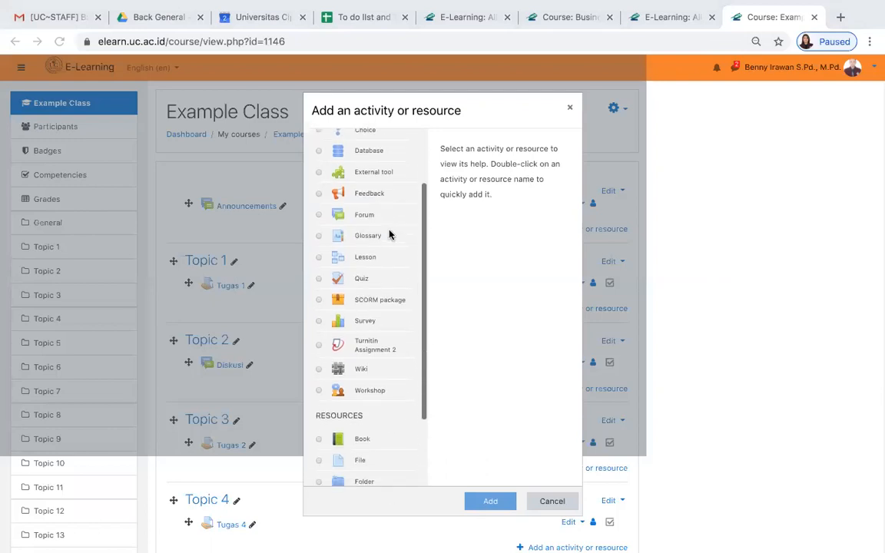
scroll(390, 234, up, 4)
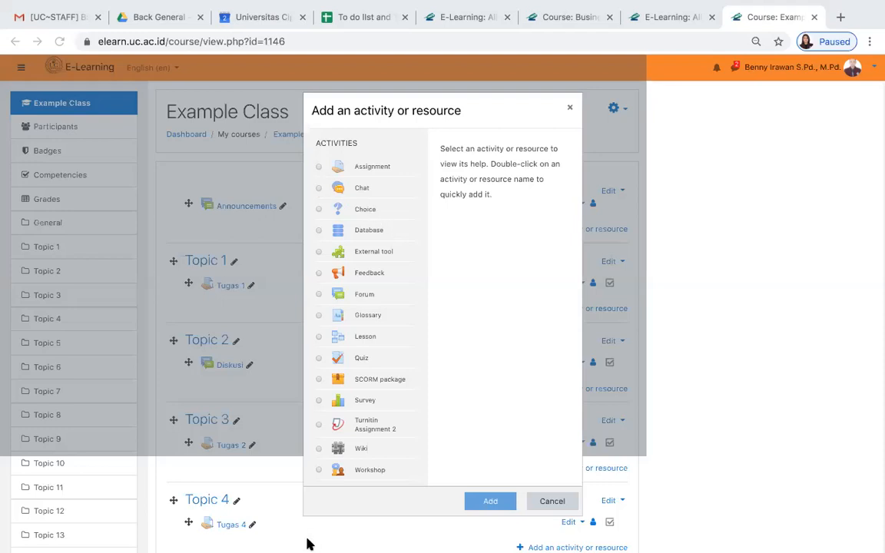
- From the Interior Architecture course list, search courses for "panduan" and open the Panduan Kuliah Online 2019/2020-2 course
mouse_move(146, 11)
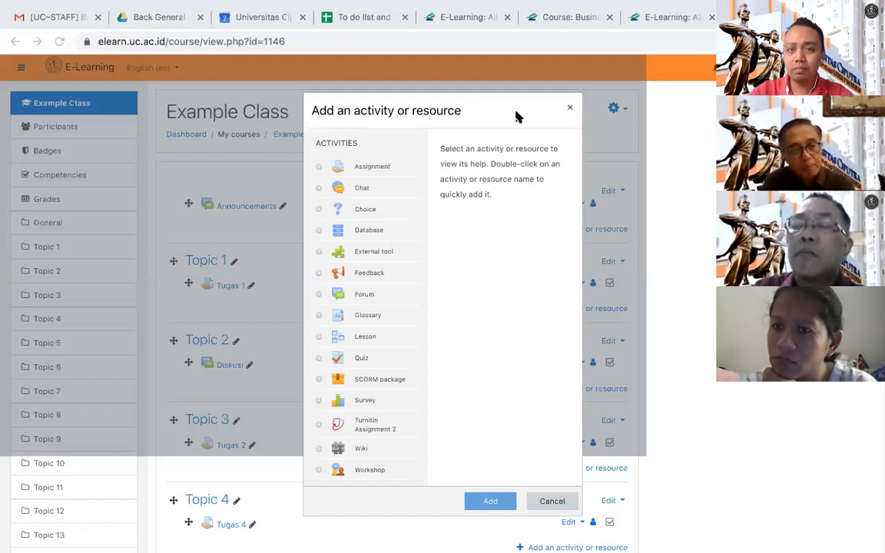
click(667, 18)
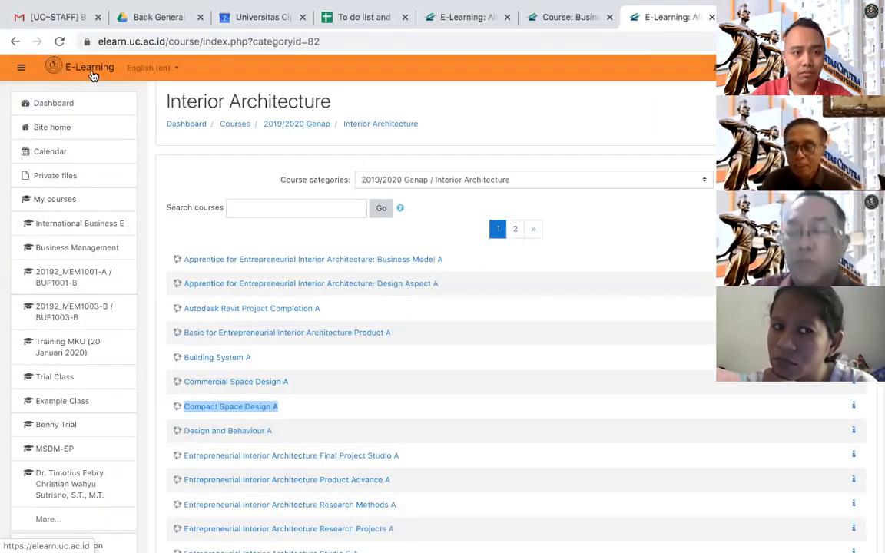
click(253, 209)
text(panduan)
click(245, 235)
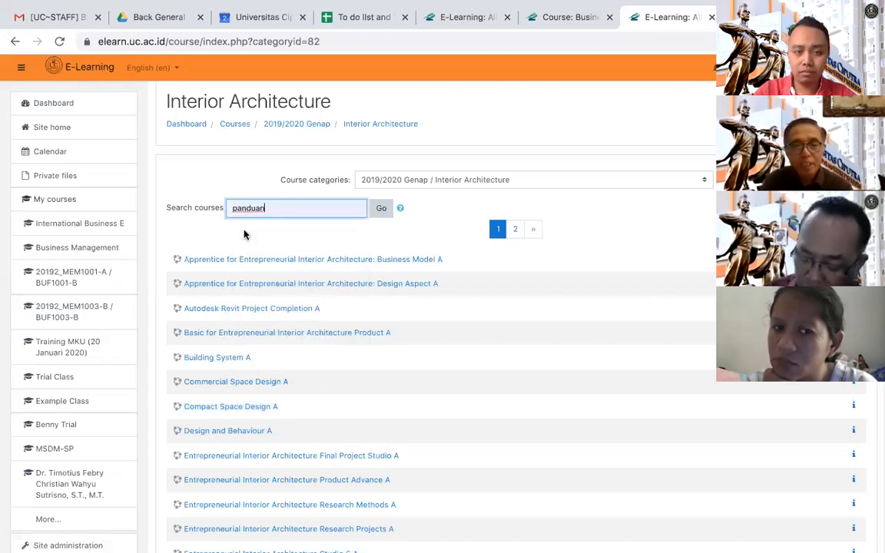
click(382, 210)
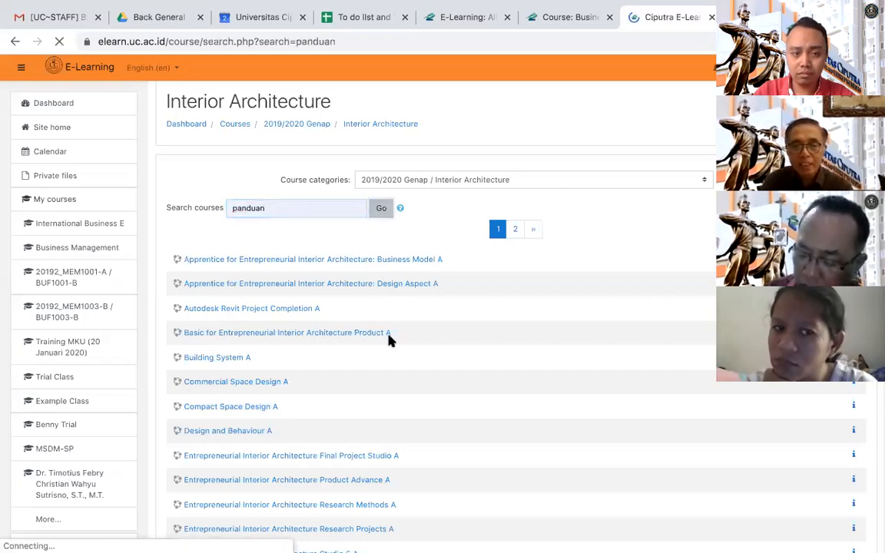
click(316, 212)
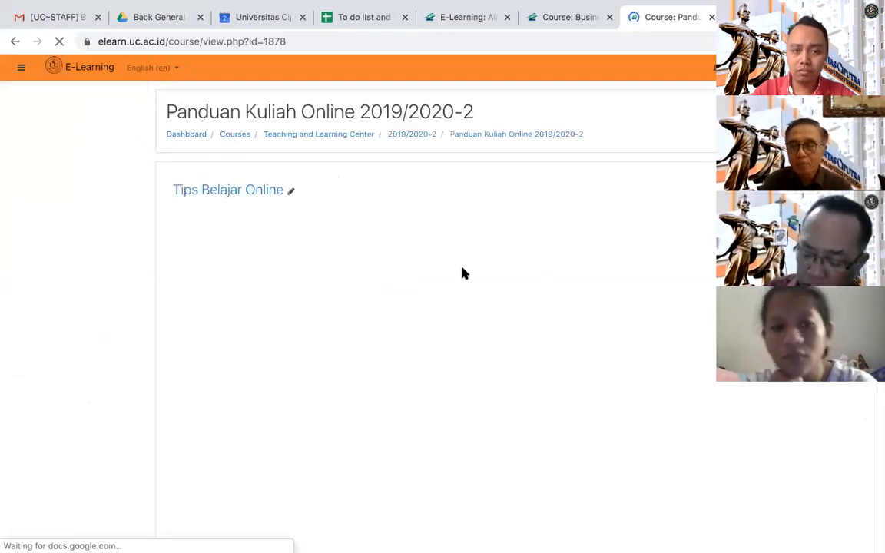
- Check the course's section list in the navigation sidebar and hide the sidebar to widen the Tips Belajar Online content
click(21, 70)
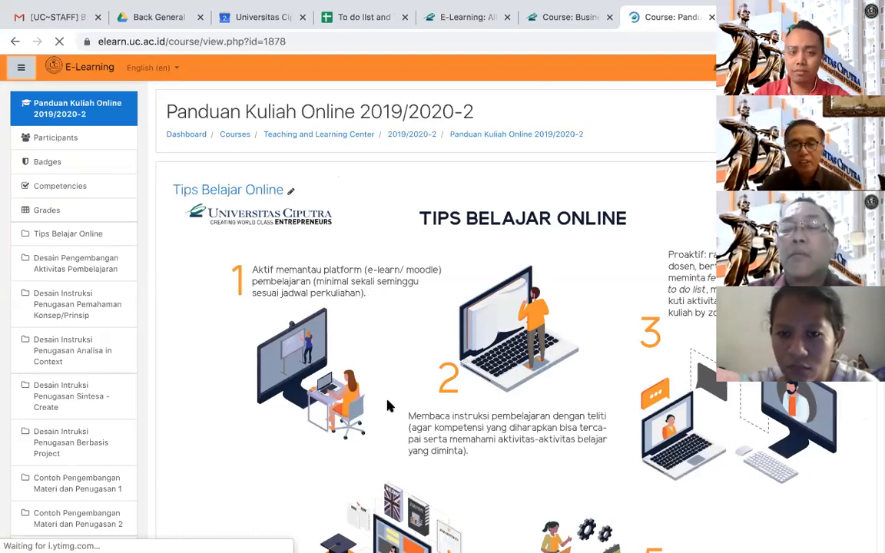
scroll(389, 406, down, 3)
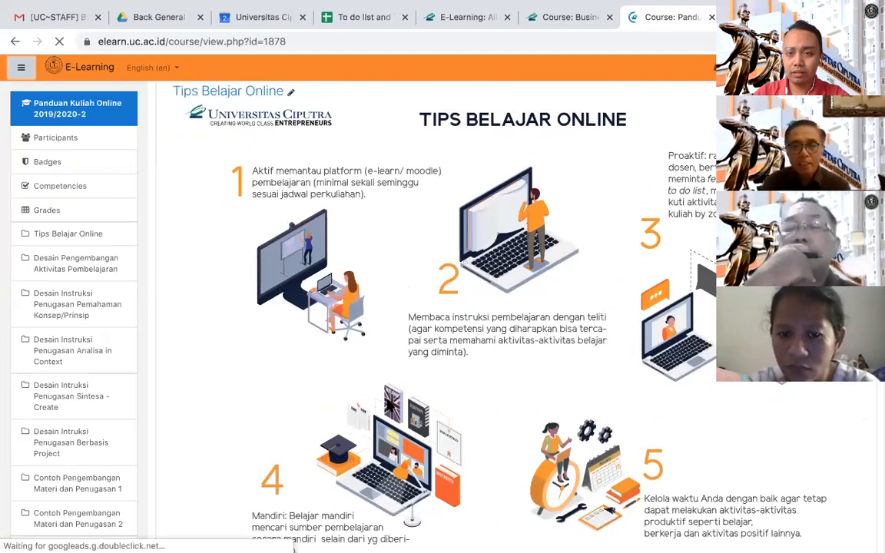
click(19, 69)
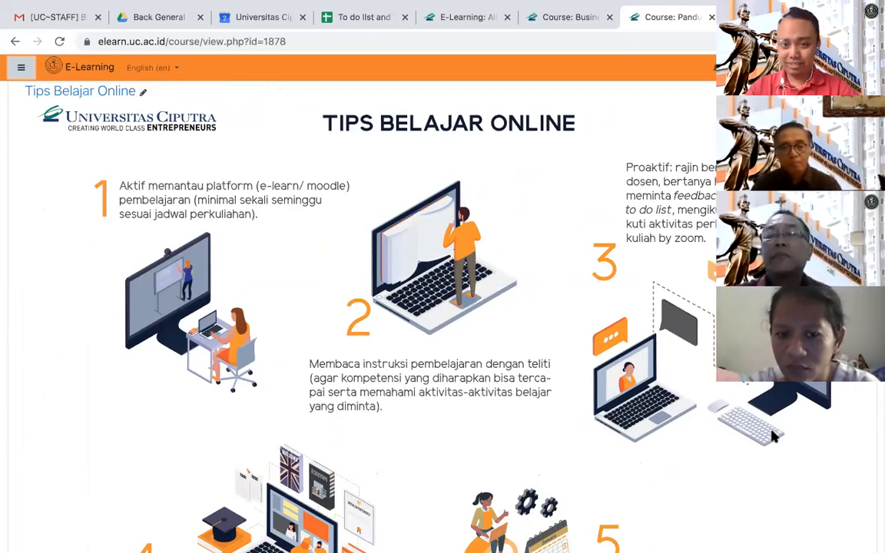
click(800, 374)
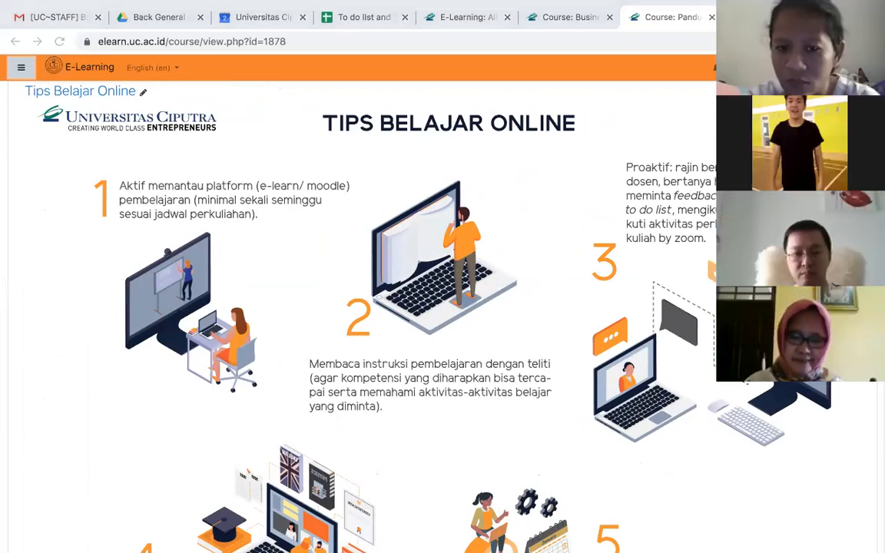
click(800, 375)
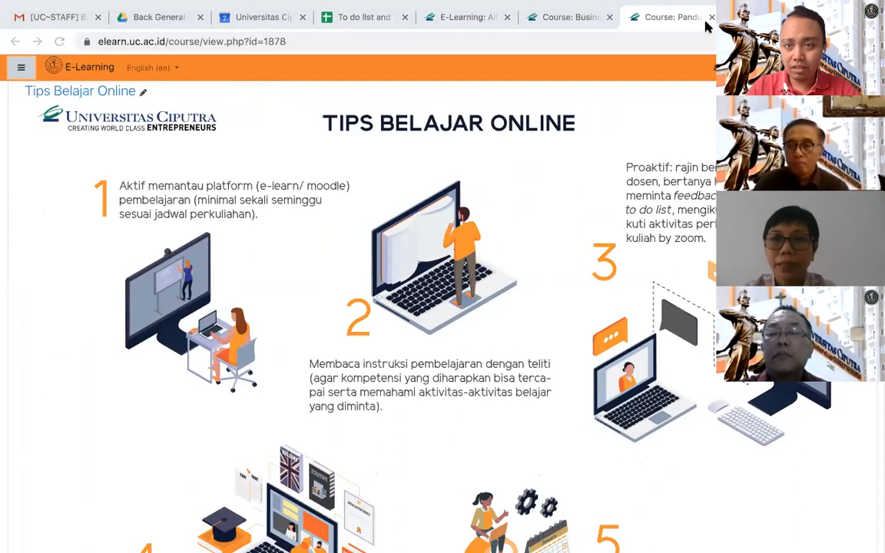
- Return to the Example Class course page and close its activity and resource chooser without adding anything
click(768, 17)
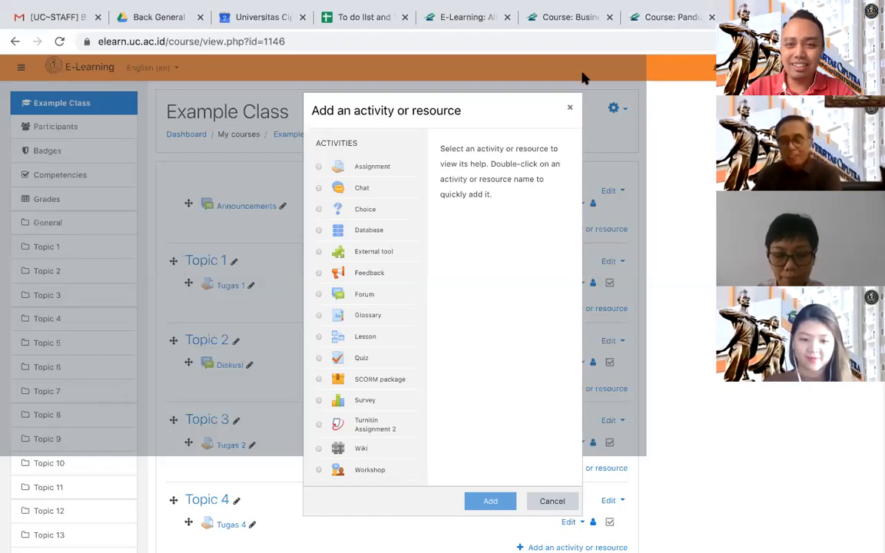
click(569, 110)
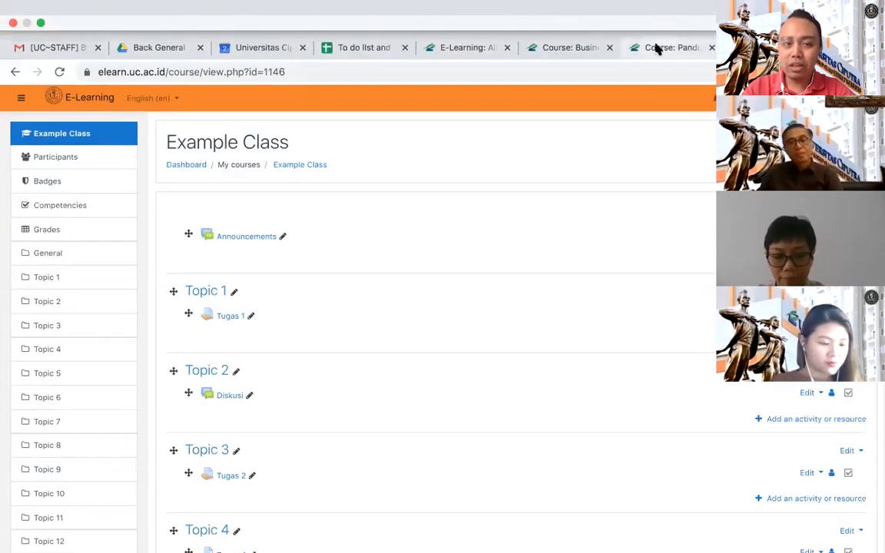
- Go back to the Panduan Kuliah Online 2019/2020-2 course and highlight its title above the Tips Belajar Online section
click(657, 48)
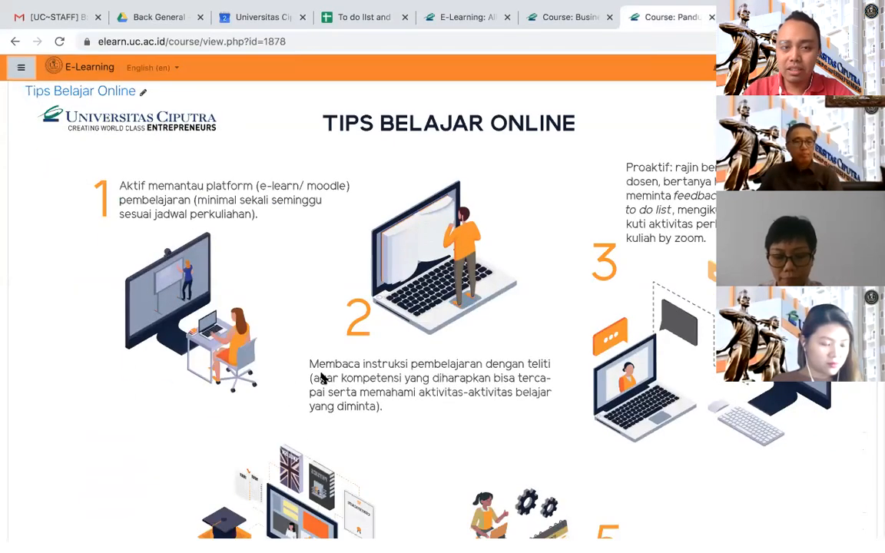
scroll(310, 366, up, 3)
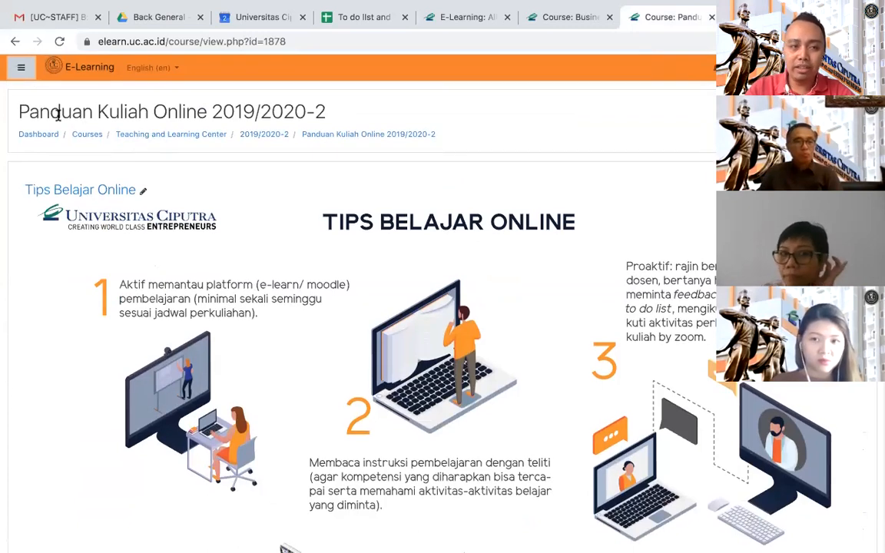
drag(18, 111, 336, 113)
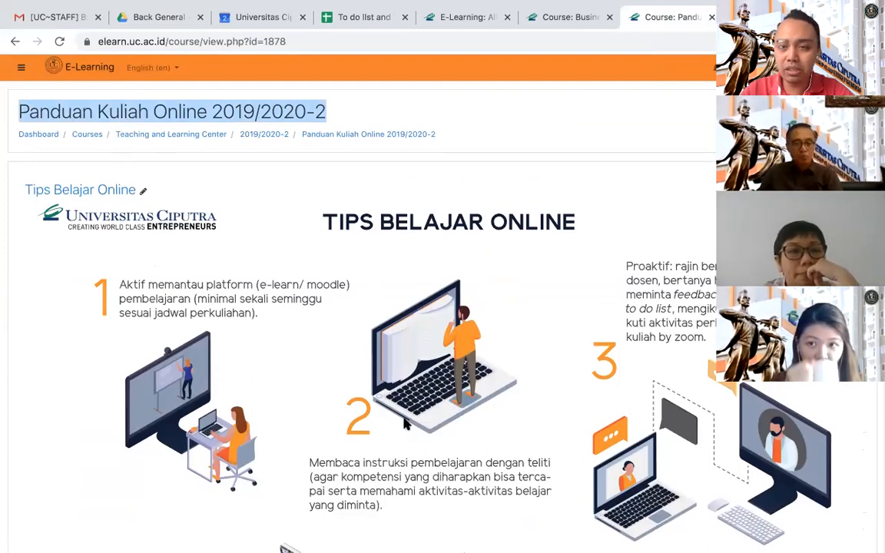
scroll(405, 425, down, 1)
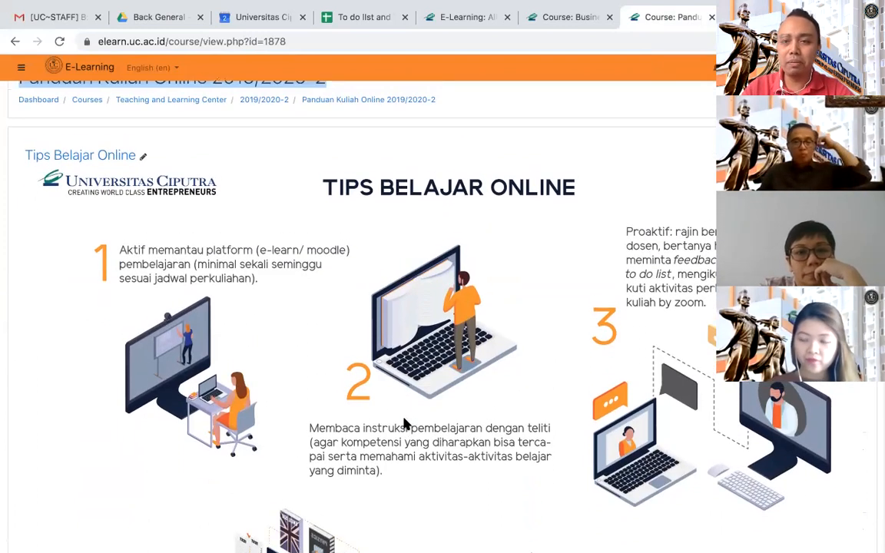
scroll(405, 424, down, 1)
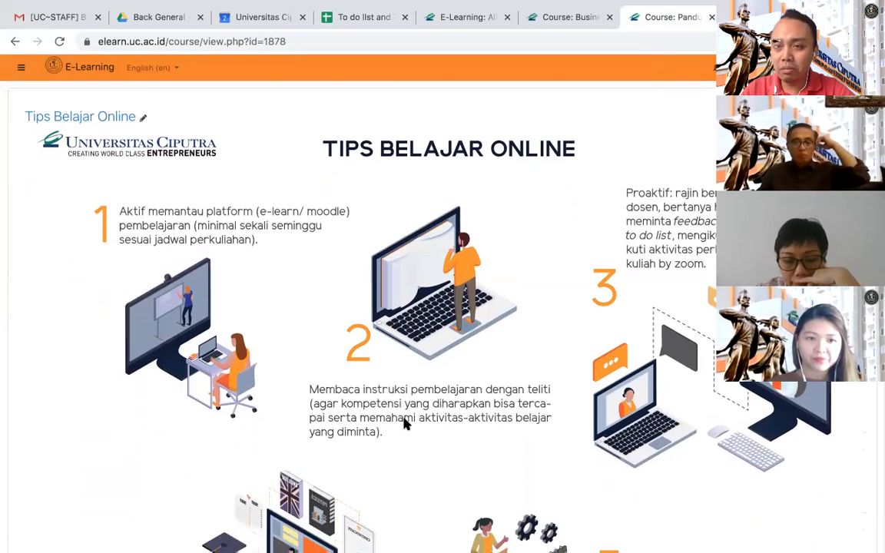
scroll(407, 425, down, 1)
scroll(407, 424, up, 1)
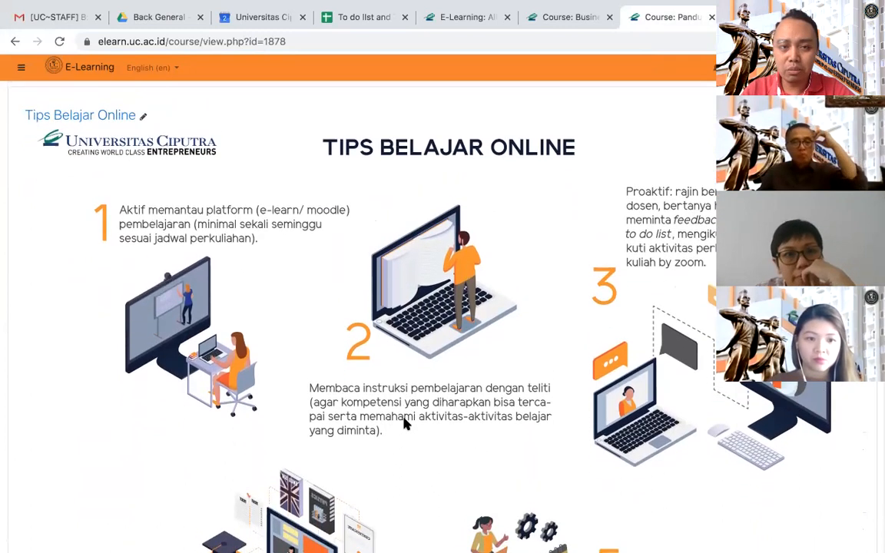
scroll(405, 423, up, 2)
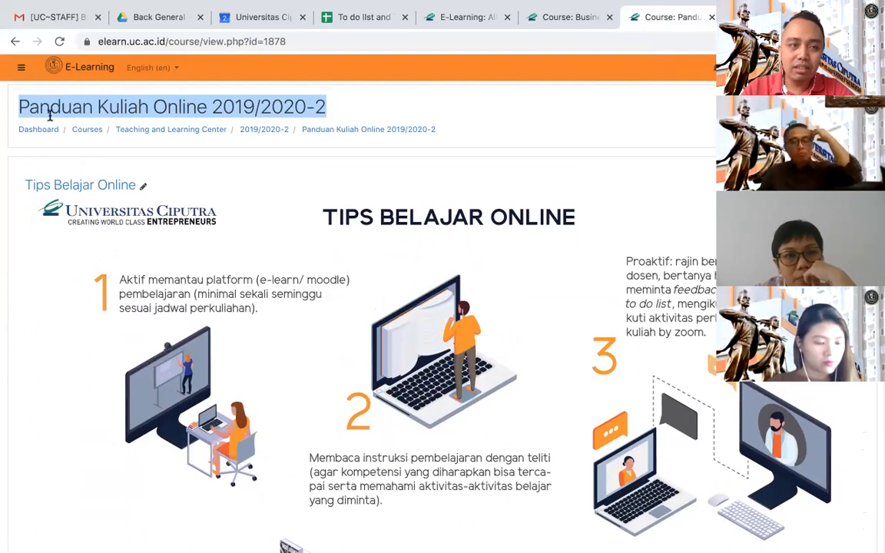
click(17, 107)
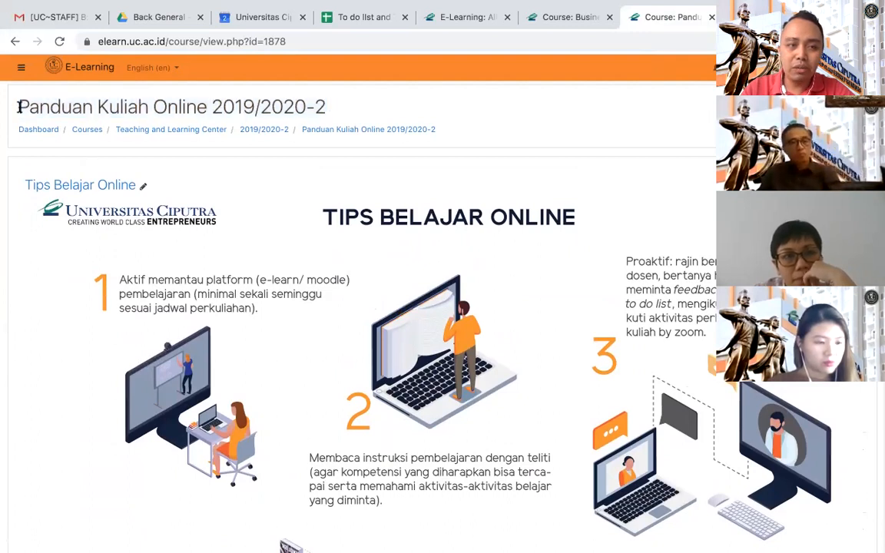
drag(17, 107, 326, 117)
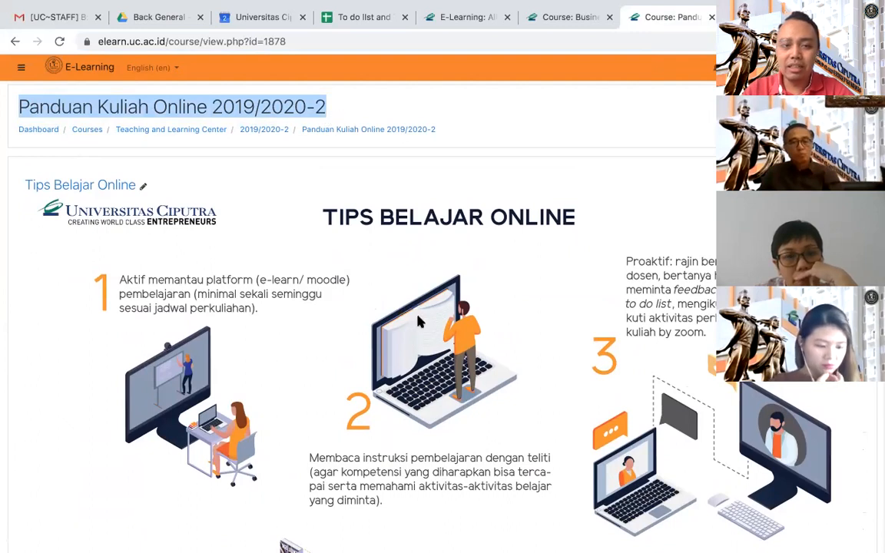
- Examine the course's sections from the online learning tips through assignment design and Zoom guides to the file upload guide
scroll(428, 299, down, 2)
scroll(419, 321, down, 10)
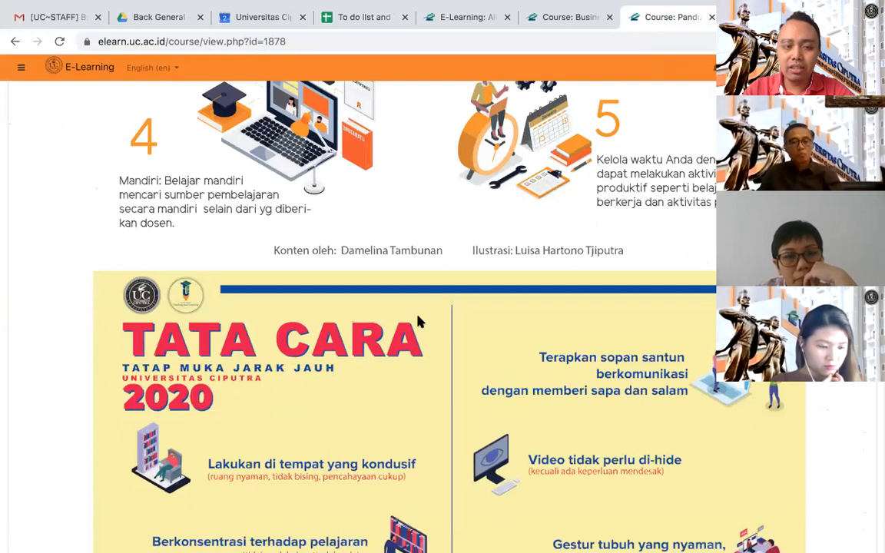
scroll(419, 321, down, 4)
scroll(419, 322, down, 9)
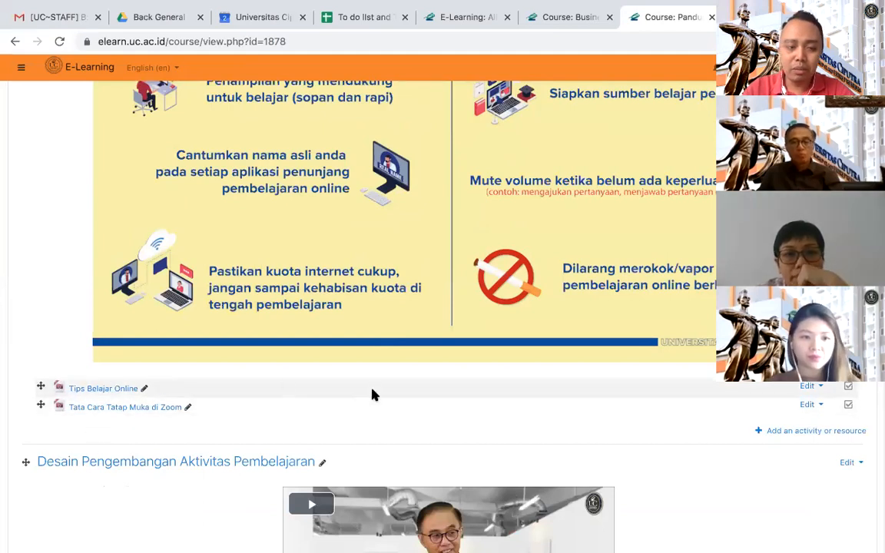
scroll(371, 395, down, 5)
scroll(375, 397, down, 10)
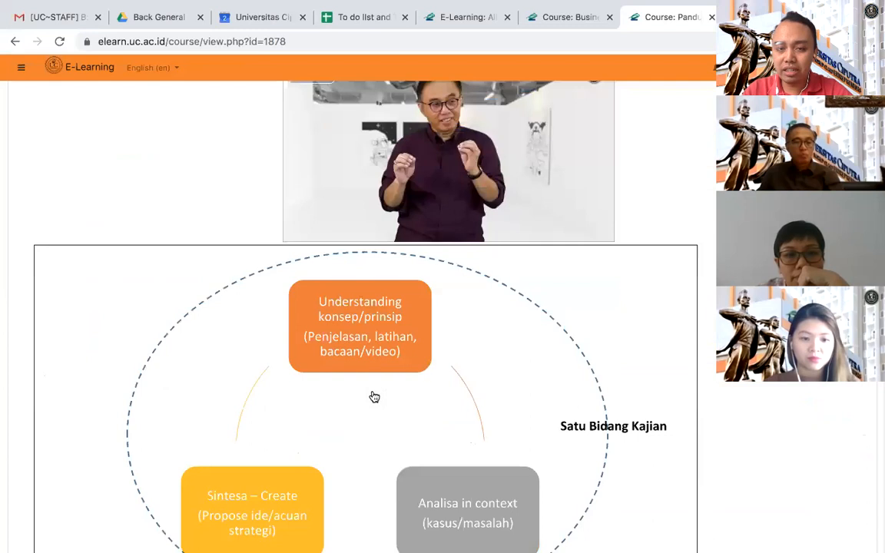
scroll(372, 395, down, 20)
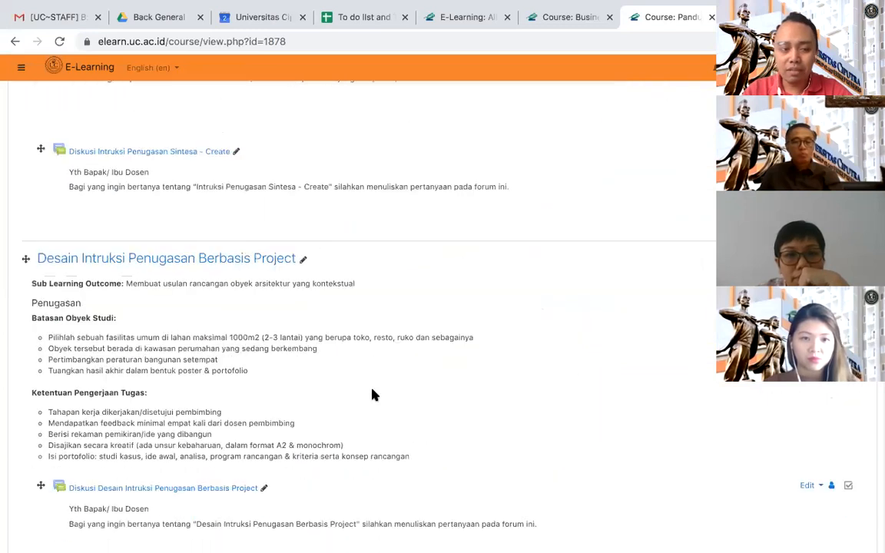
scroll(372, 395, down, 5)
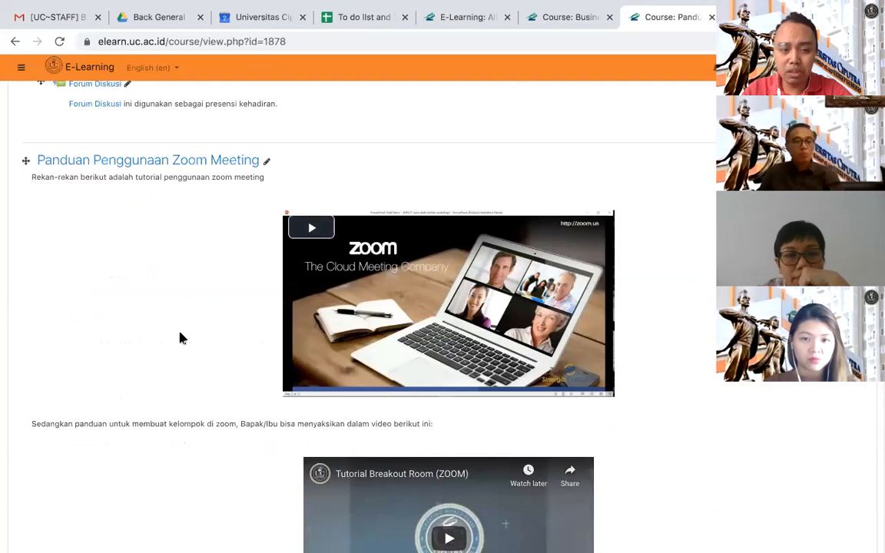
scroll(178, 400, down, 2)
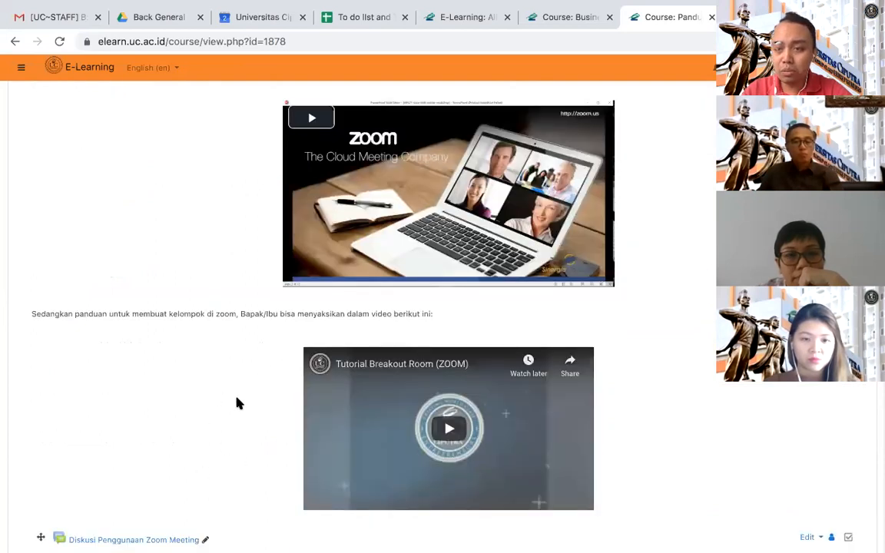
scroll(218, 419, down, 5)
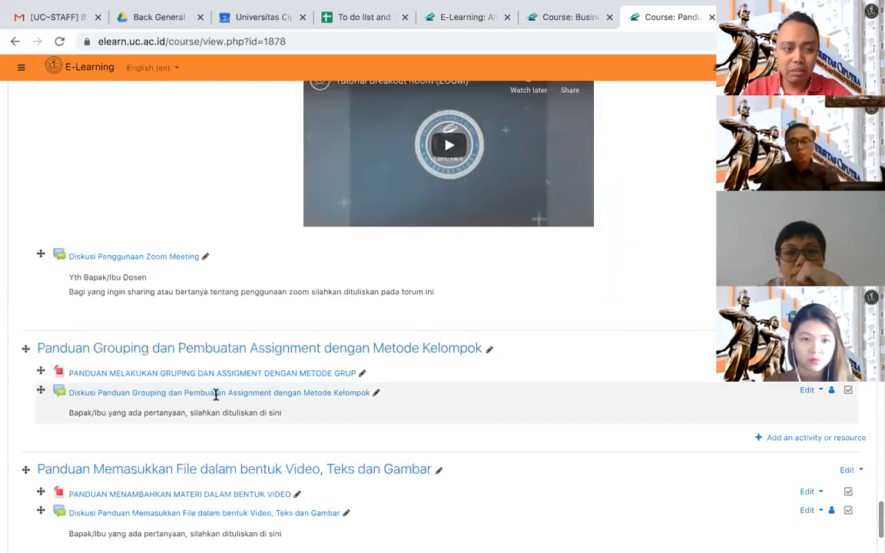
scroll(192, 394, down, 1)
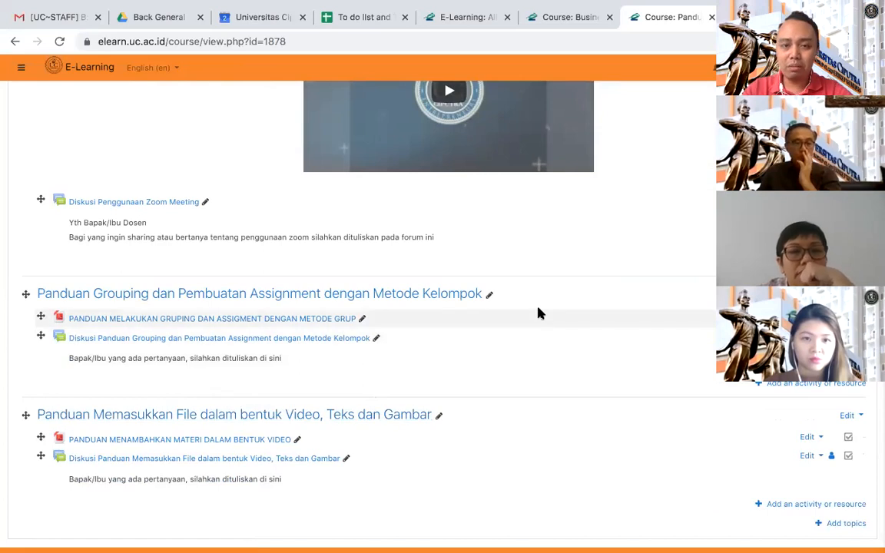
- Return to the Tata Cara Tatap Muka Jarak Jauh 2020 infographic in the Tips Belajar Online section
scroll(538, 314, up, 20)
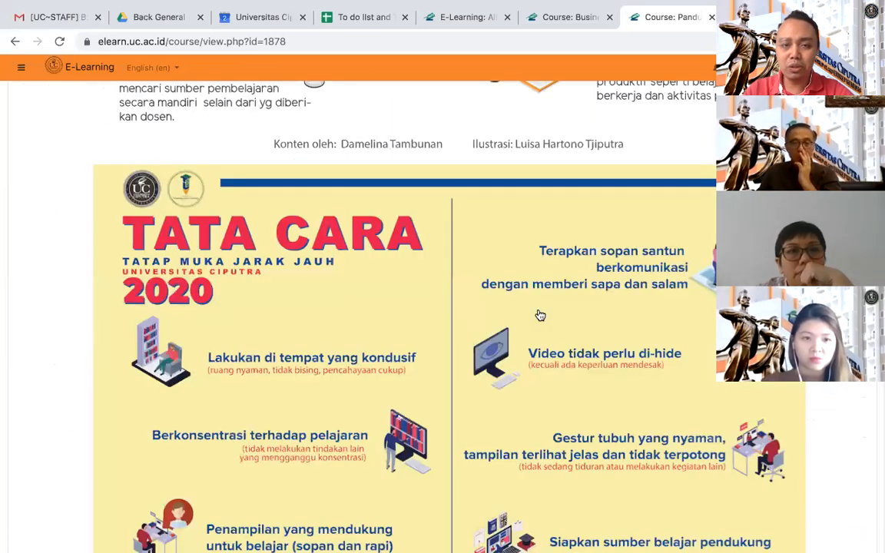
scroll(540, 315, up, 3)
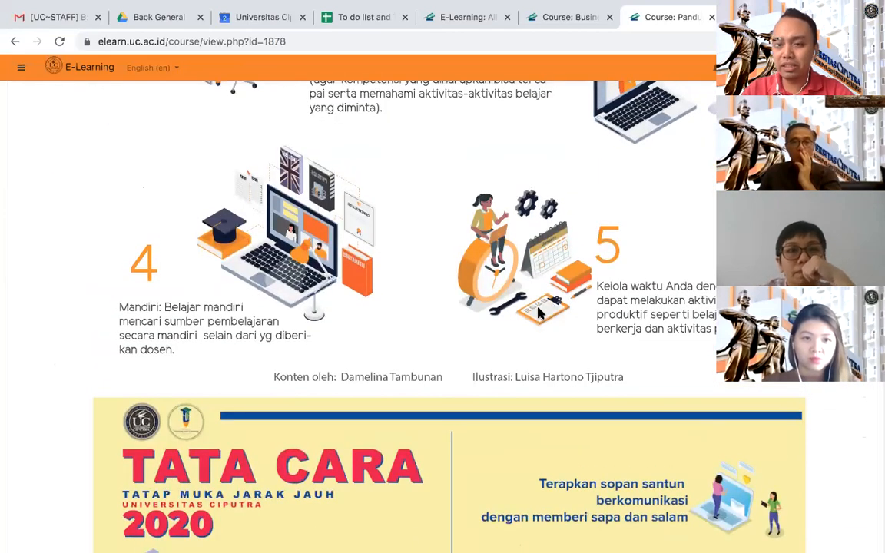
scroll(541, 314, up, 1)
scroll(540, 313, down, 2)
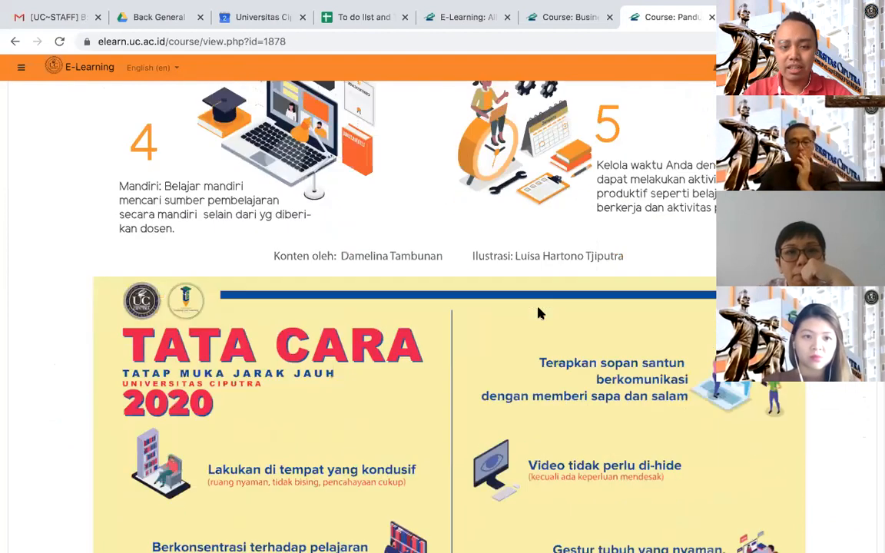
- Start adding a Chat activity to the Tips Belajar Online section of the course
scroll(540, 314, down, 9)
scroll(540, 314, up, 2)
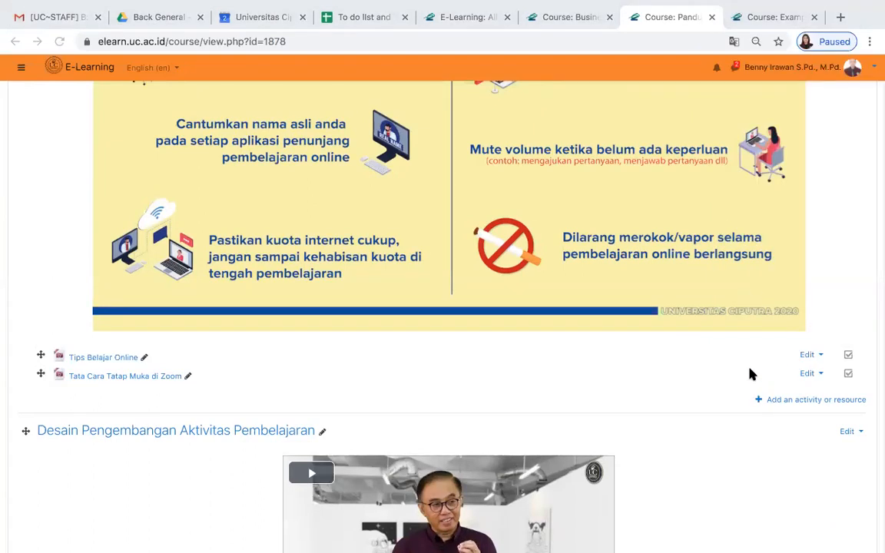
click(785, 401)
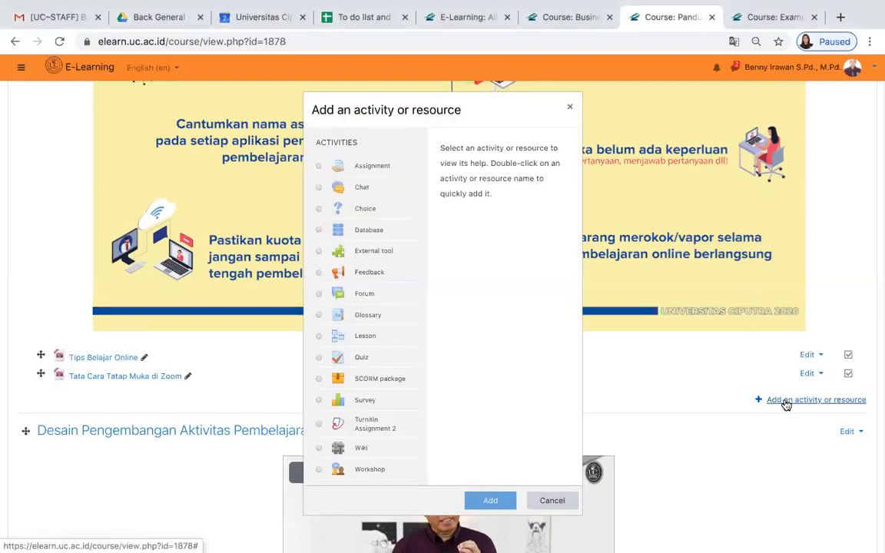
click(319, 187)
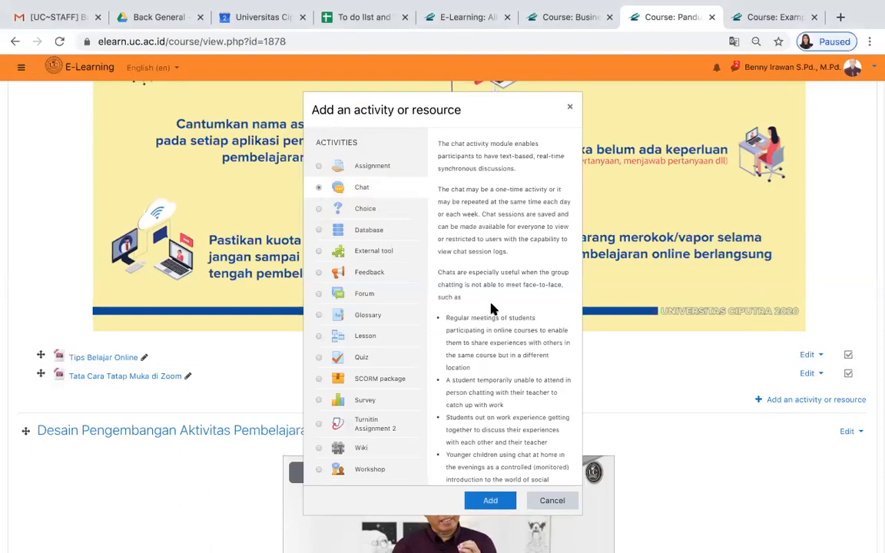
click(483, 504)
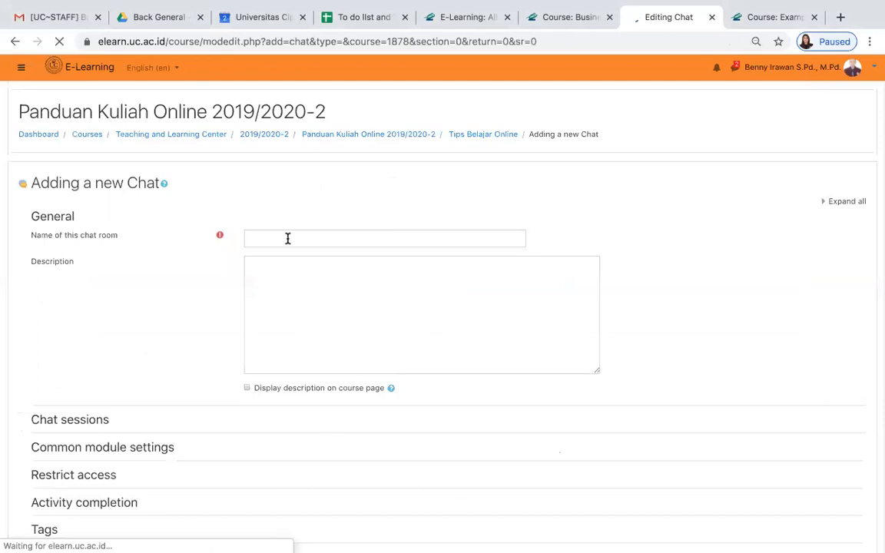
- Name the chat room "Chat 1" and enter "Silahkan dicoba" as its description
click(288, 238)
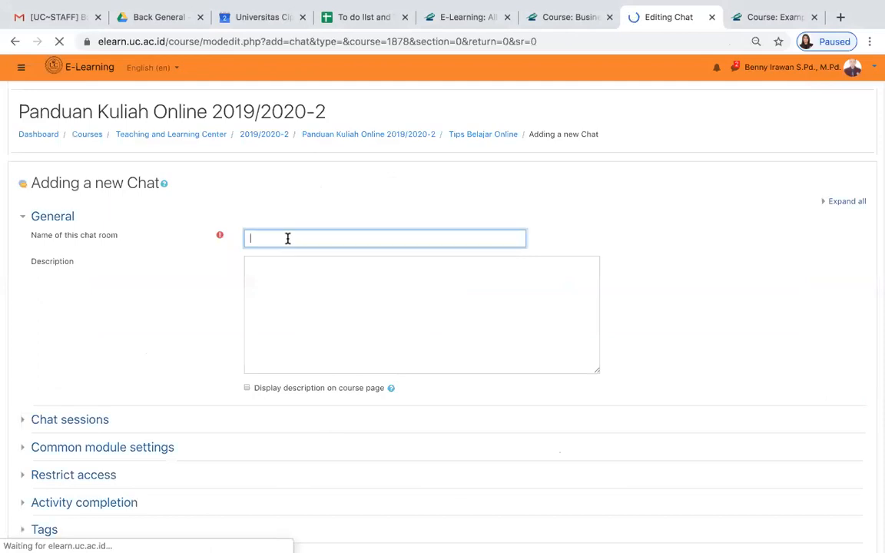
scroll(276, 227, down, 3)
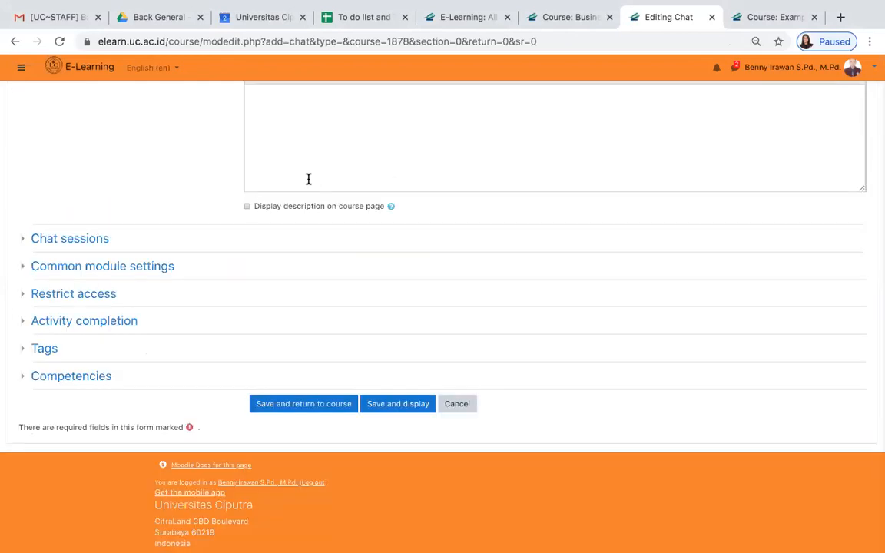
scroll(308, 178, up, 3)
text(Chat 1)
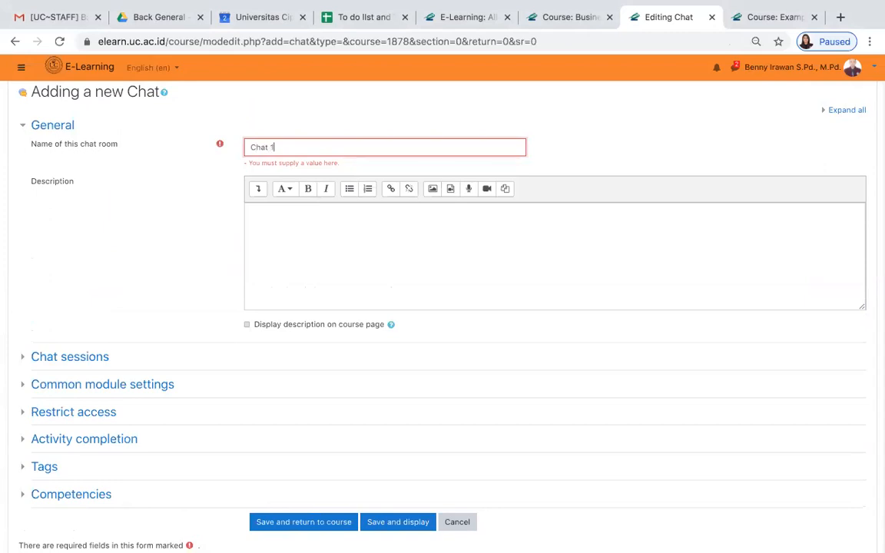
click(283, 224)
text(Silahkan dicoba)
- Expand the chat session and access restriction settings, and try to save and display the new chat
click(60, 347)
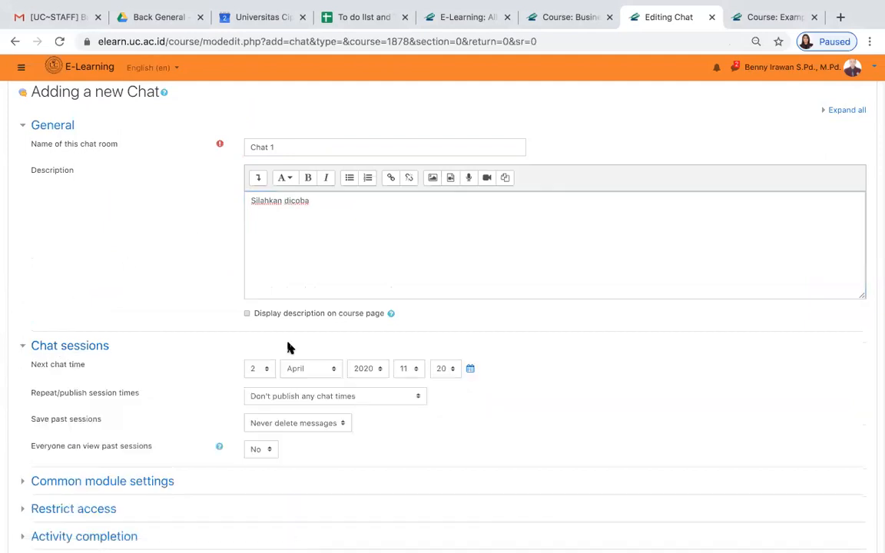
scroll(381, 430, down, 2)
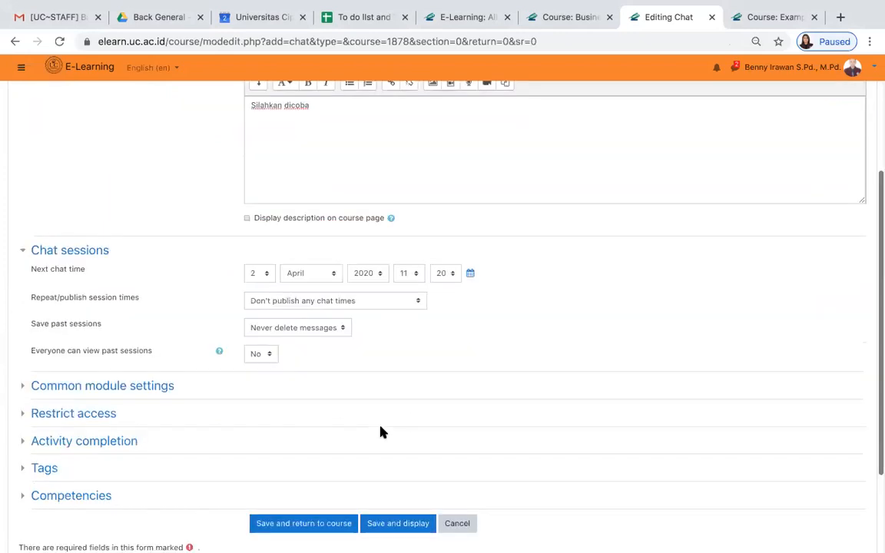
click(100, 420)
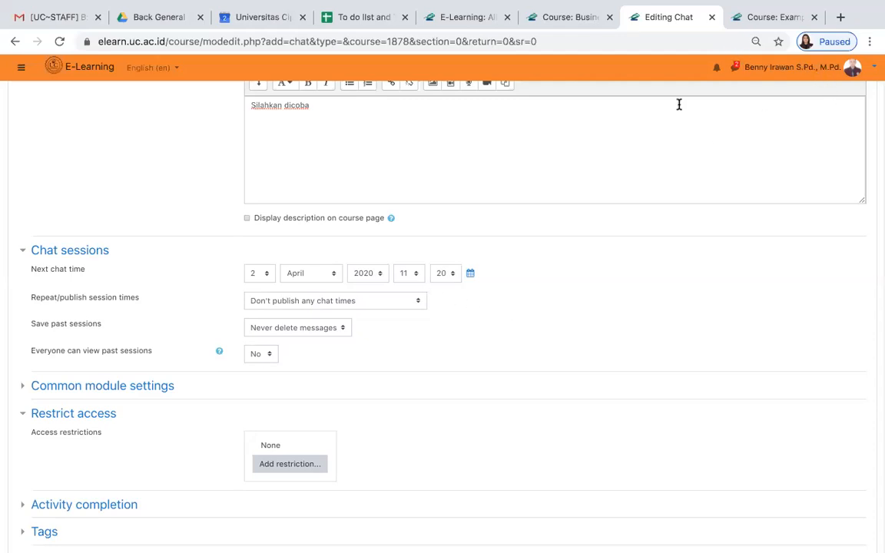
scroll(572, 258, down, 3)
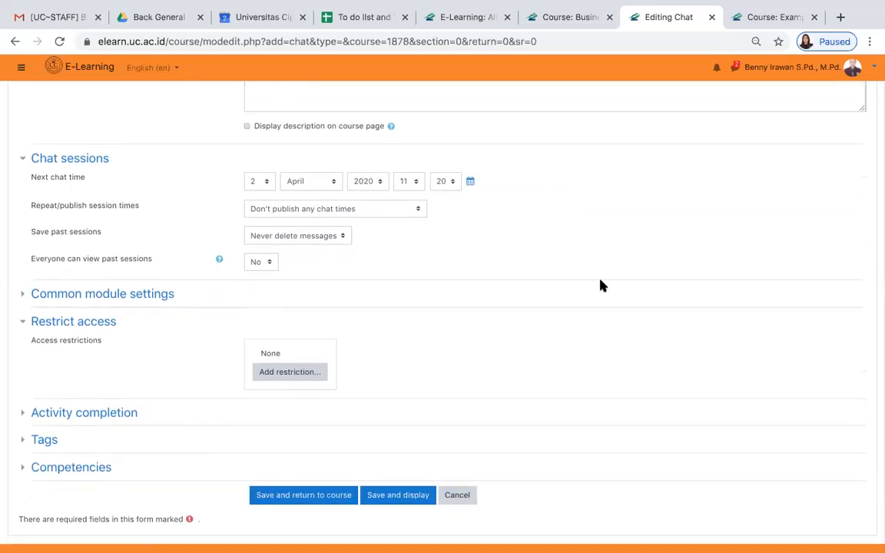
scroll(601, 284, up, 6)
scroll(601, 285, down, 6)
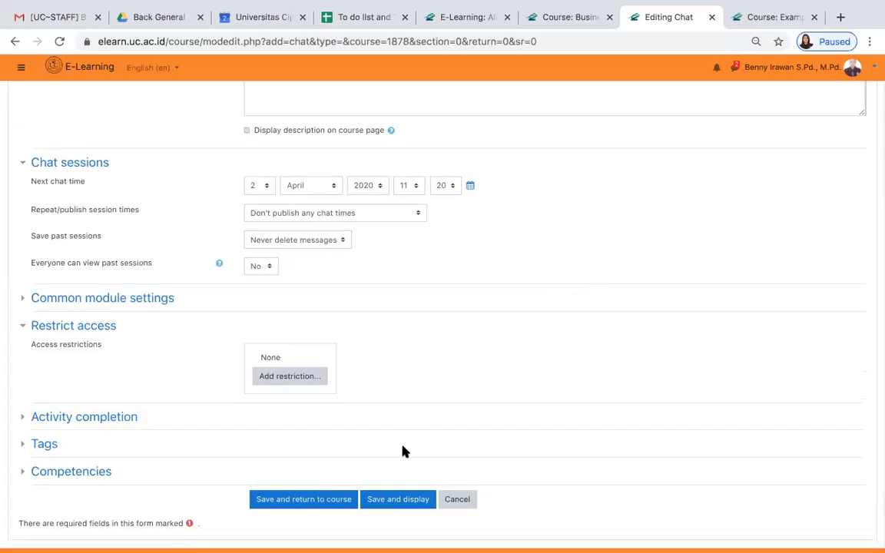
click(393, 502)
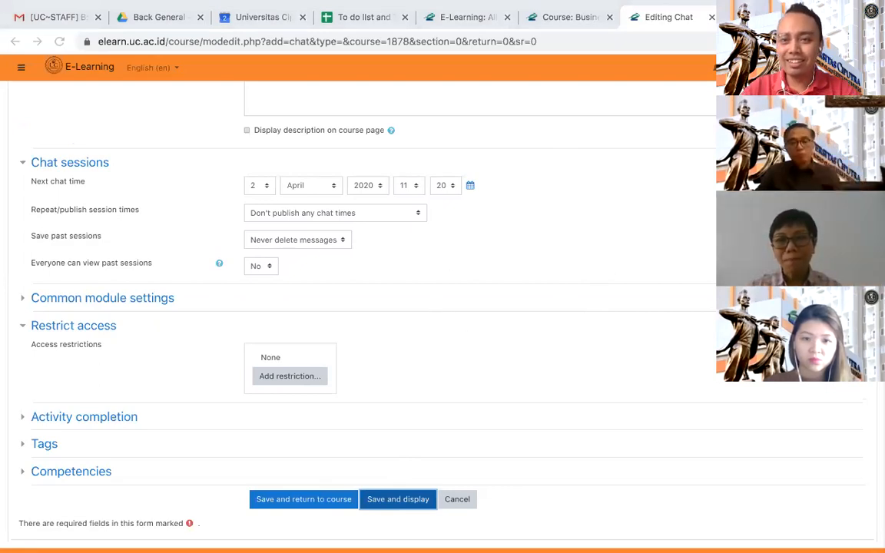
- Close the pending chat form and open the E-Learning dashboard in a new browser tab
click(591, 17)
click(666, 17)
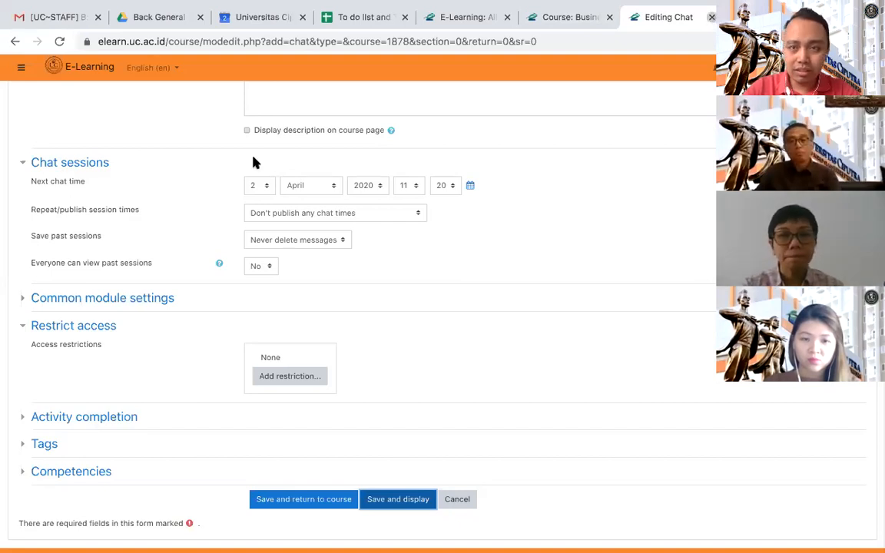
key(ctrl+w)
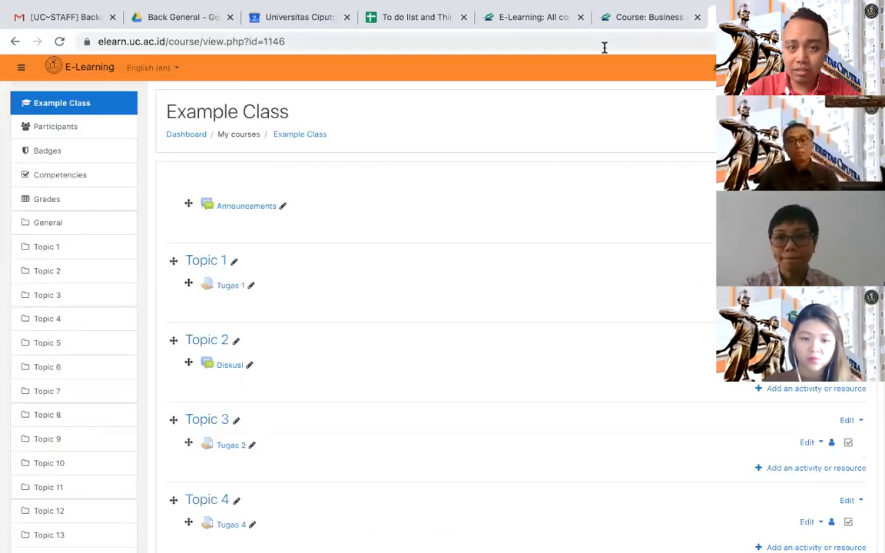
right_click(81, 68)
click(96, 70)
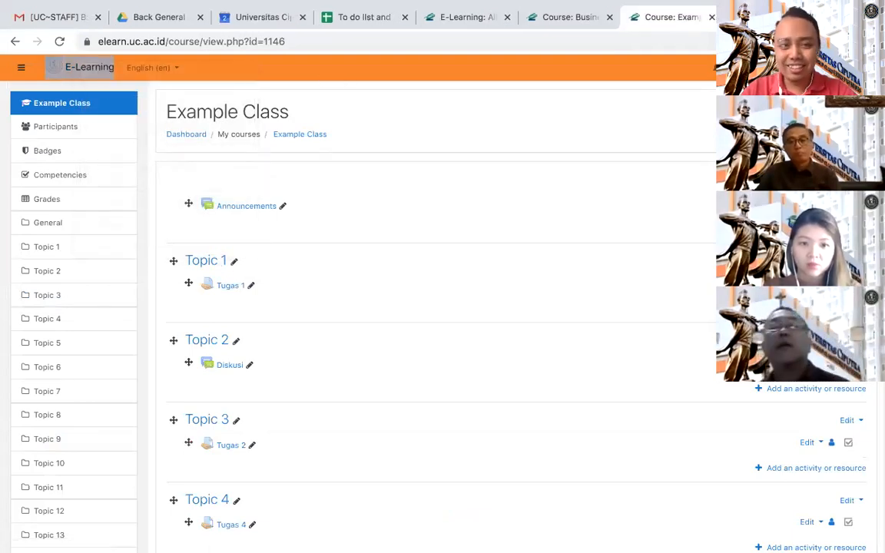
key(ctrl+Tab)
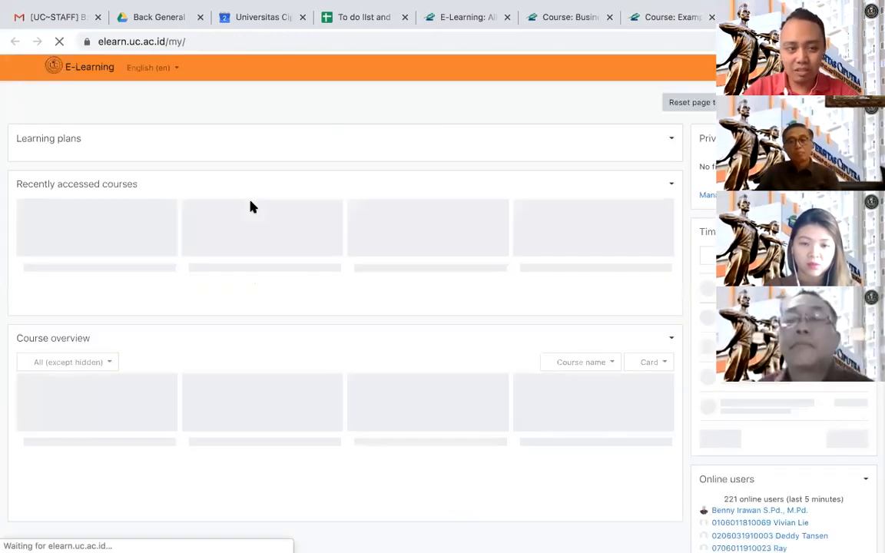
- Go to the site home, search the courses for "panduan" and open the Panduan Kuliah Online 2019/2020-2 course
click(21, 68)
click(36, 124)
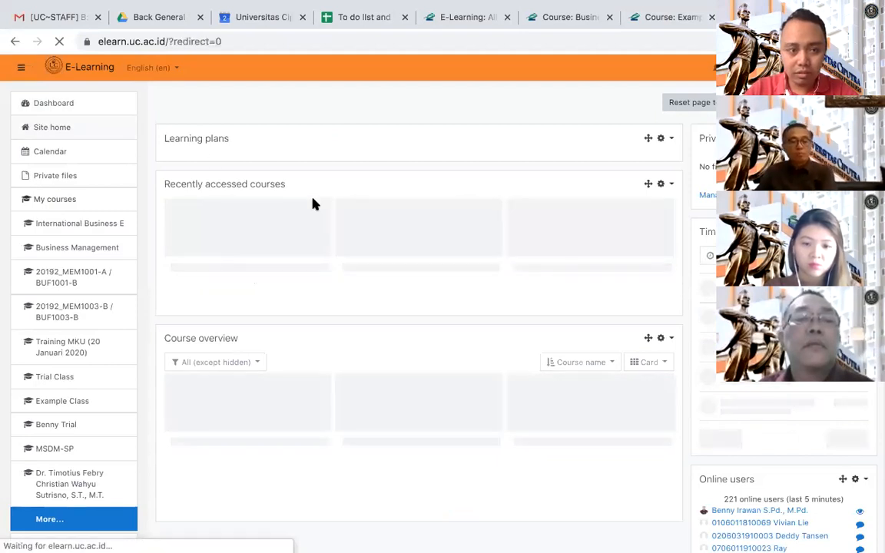
scroll(315, 255, down, 6)
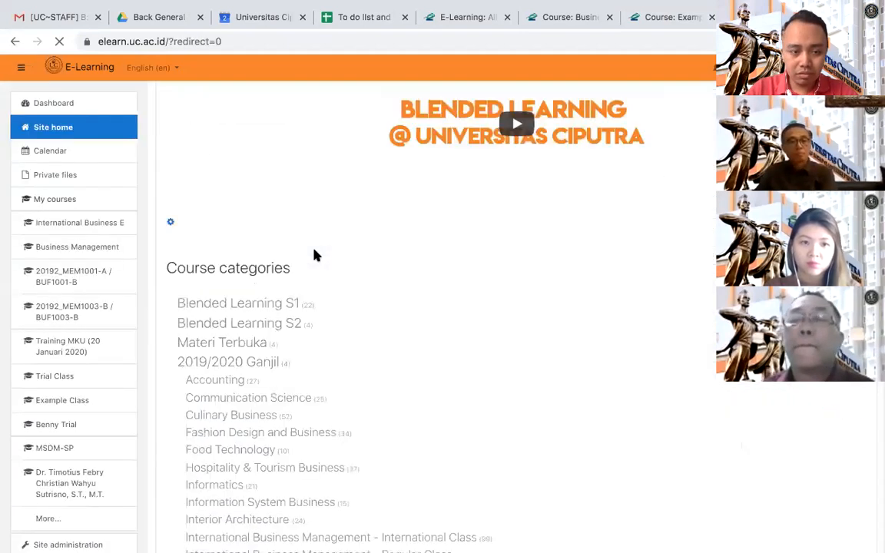
click(246, 398)
text(panduan)
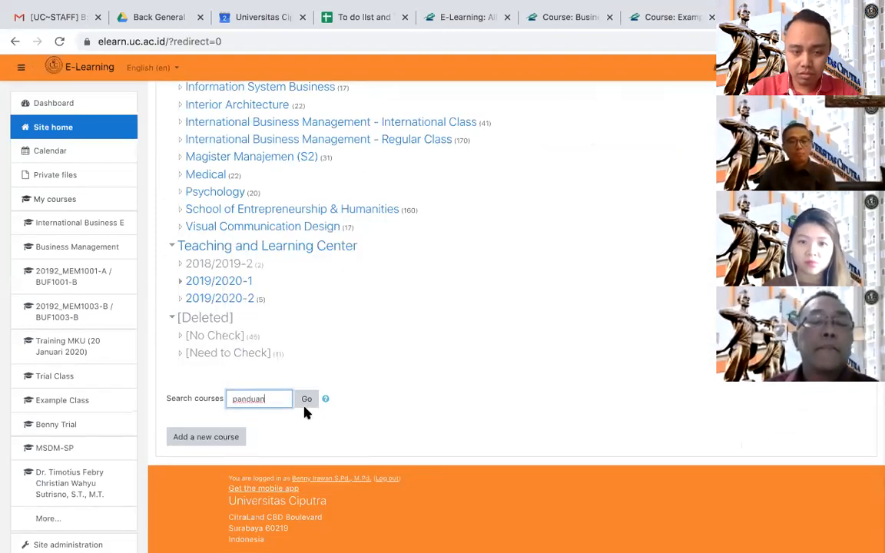
click(307, 401)
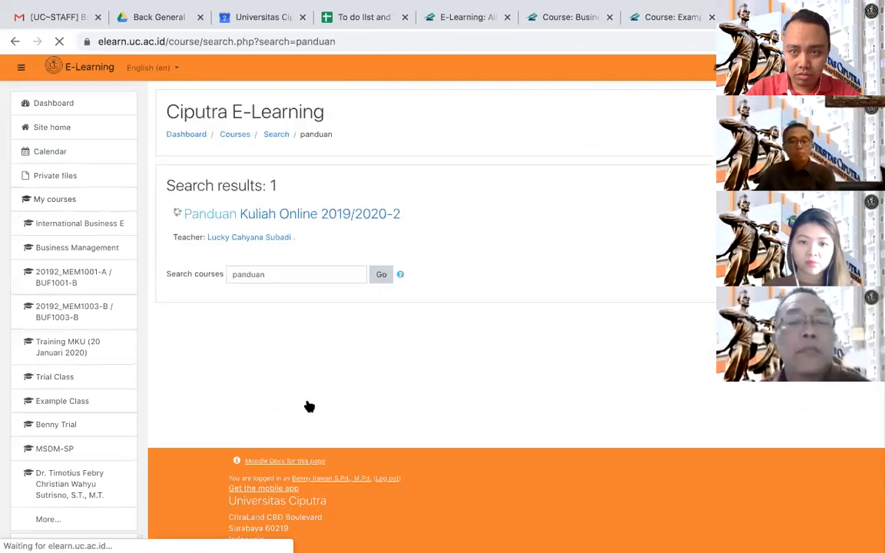
click(310, 214)
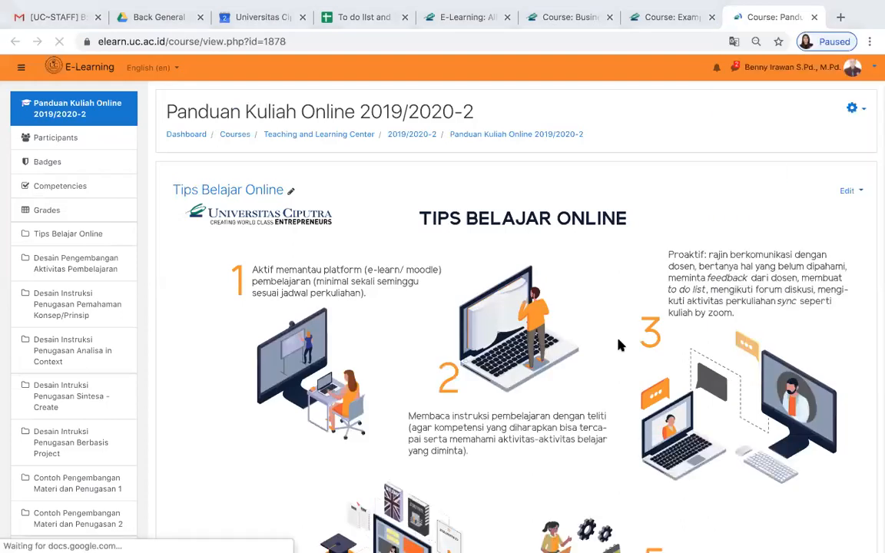
- Add a Chat activity below the Tata Cara Tatap Muka di Zoom file in the Tips Belajar Online section
scroll(621, 345, down, 8)
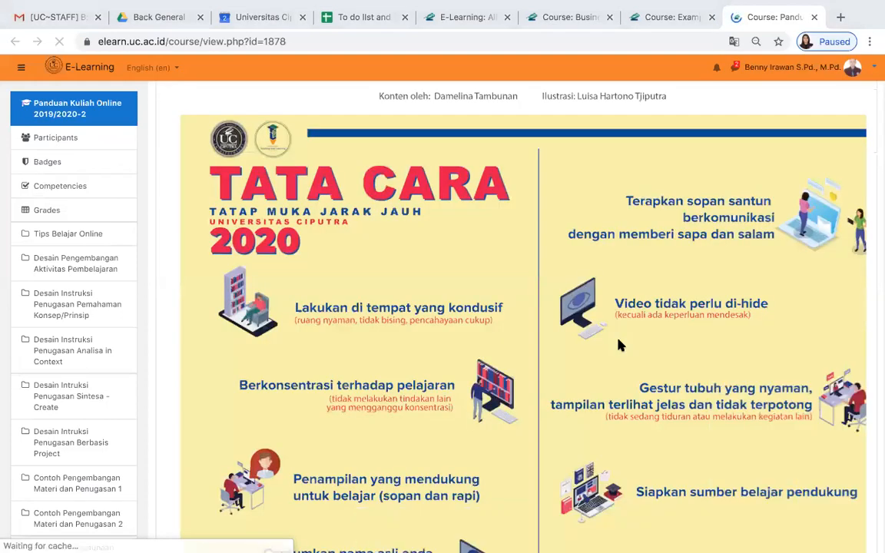
scroll(621, 345, down, 10)
scroll(621, 345, up, 10)
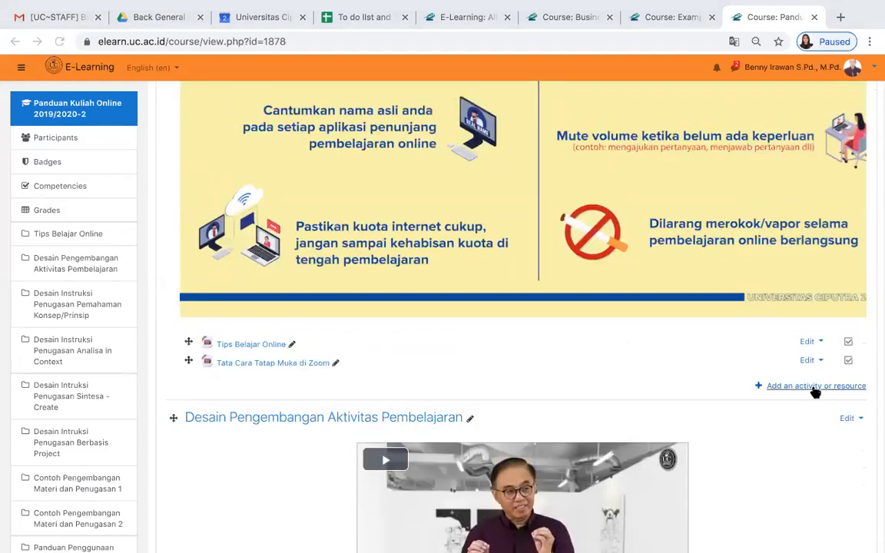
click(821, 387)
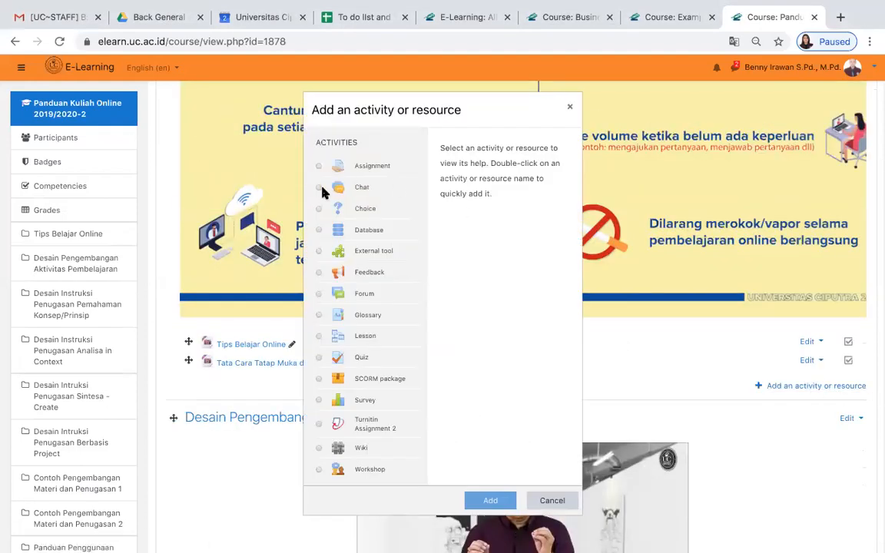
click(316, 188)
click(492, 501)
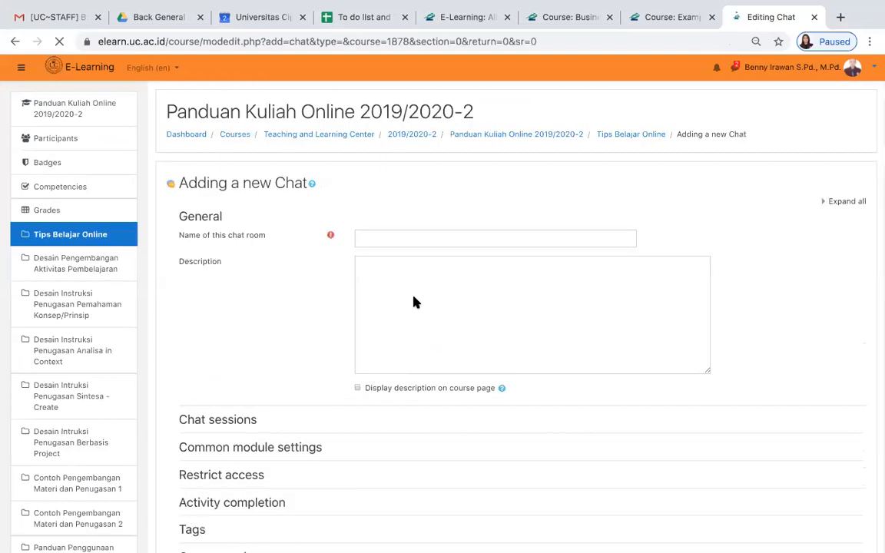
- Name the chat room "Chat Uji Coba" and save and display the activity
click(409, 241)
text(C)
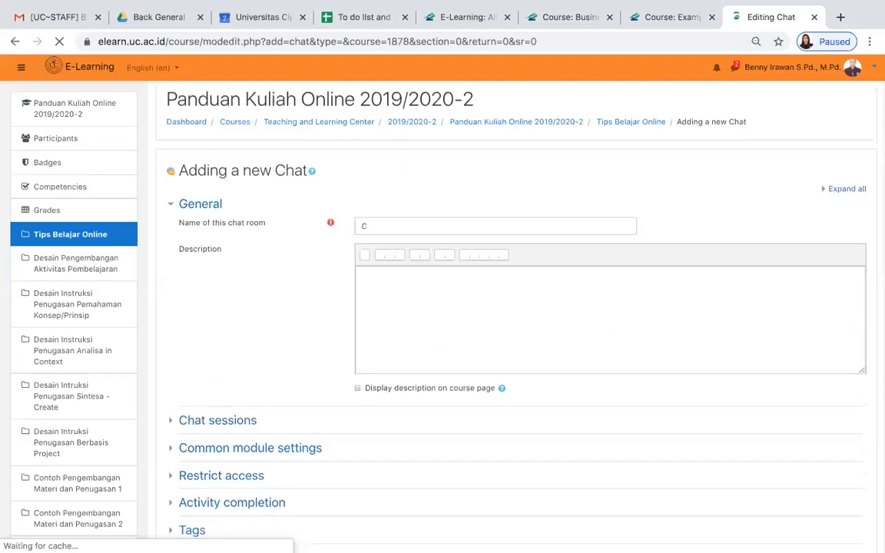
key(space)
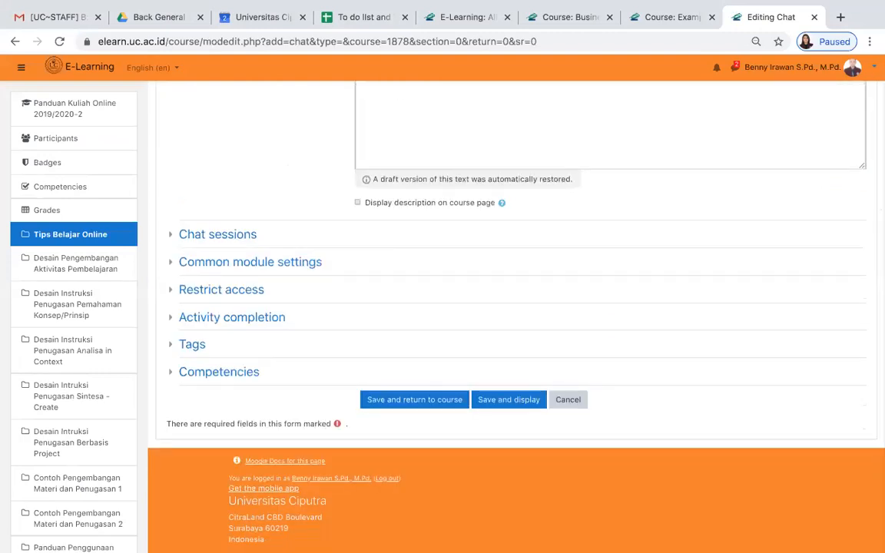
scroll(492, 145, up, 3)
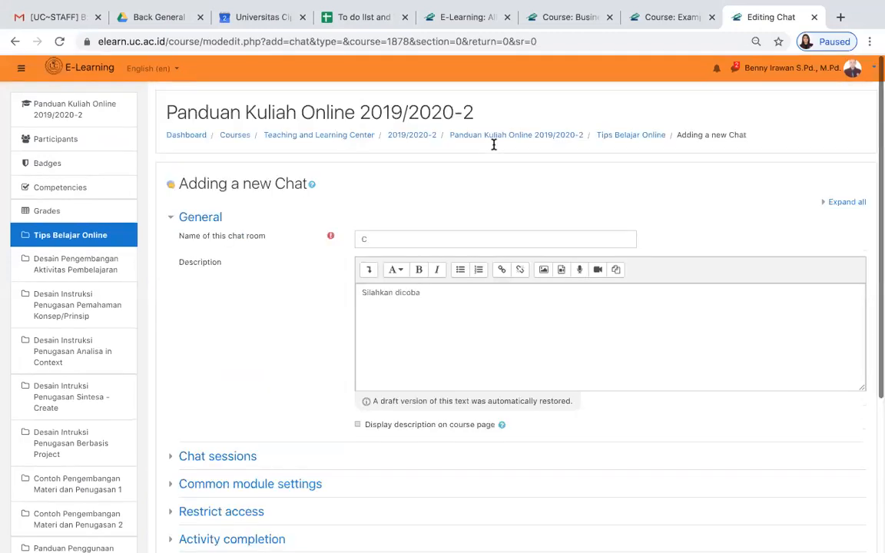
click(420, 240)
text(Chat)
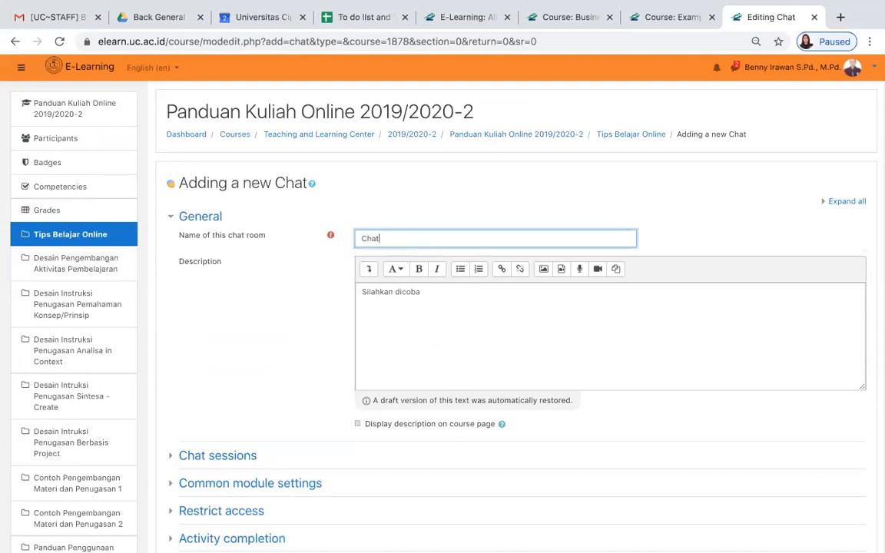
text( Uji Coba)
scroll(434, 319, down, 1)
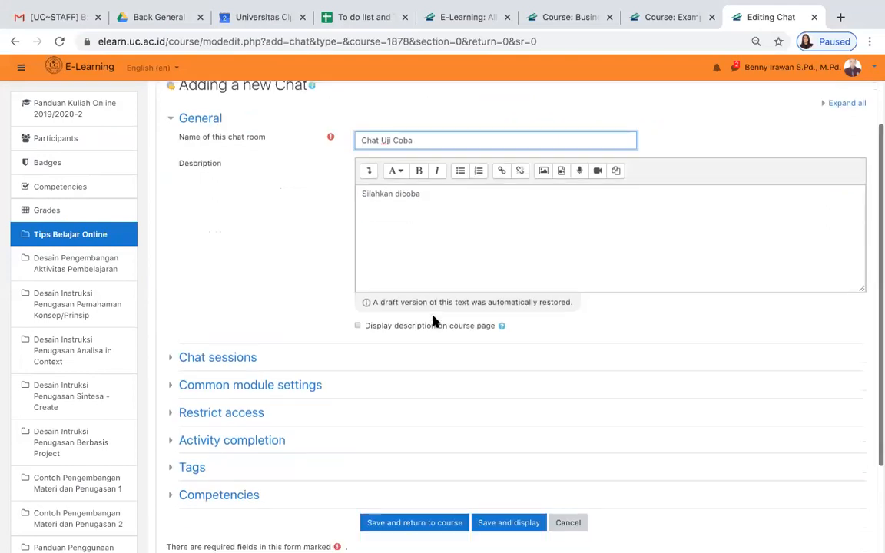
scroll(434, 321, down, 1)
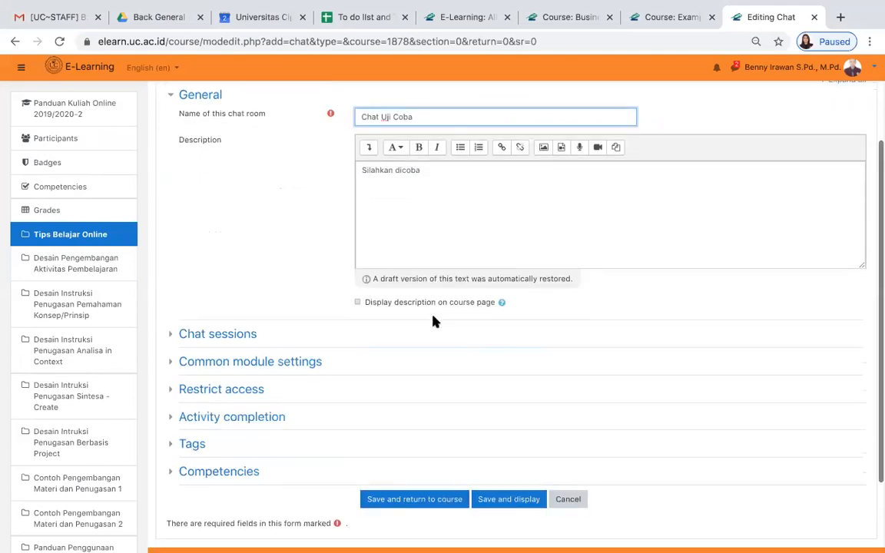
click(507, 500)
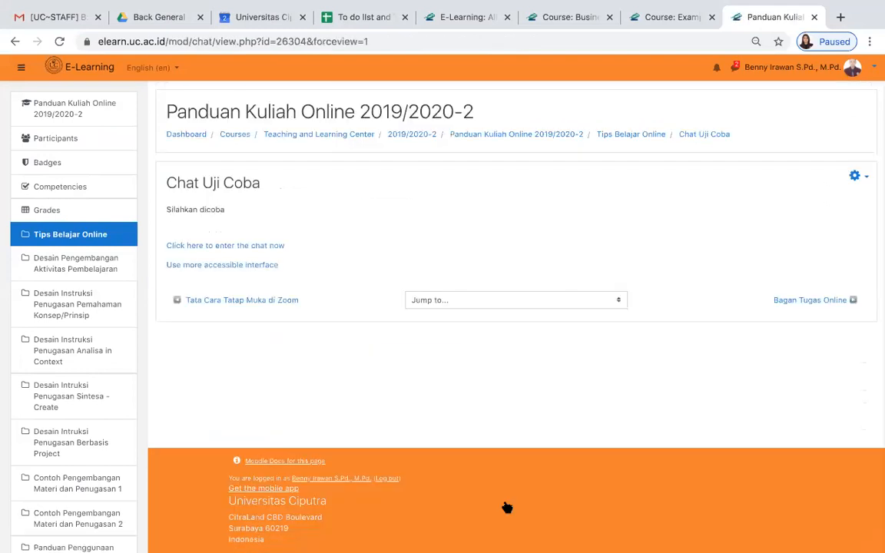
- Enter the Chat Uji Coba chat room and go back to its activity page
click(243, 245)
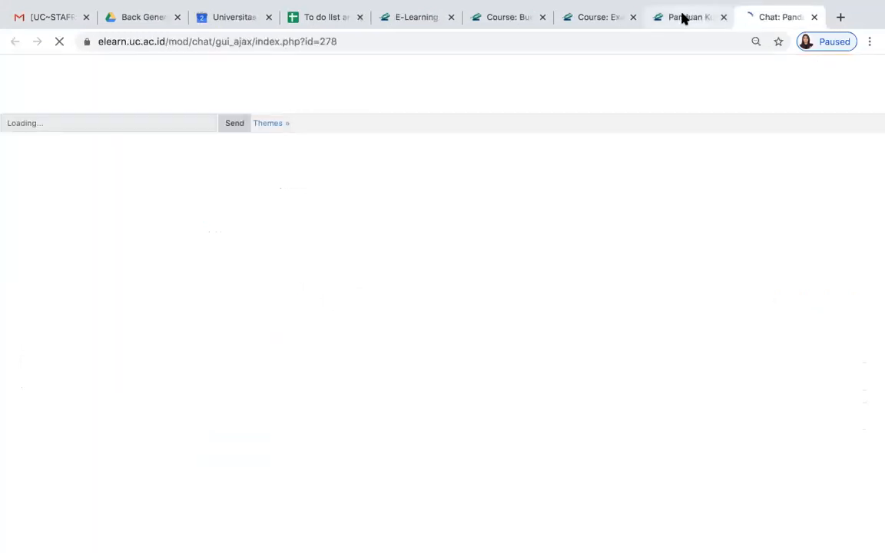
click(681, 17)
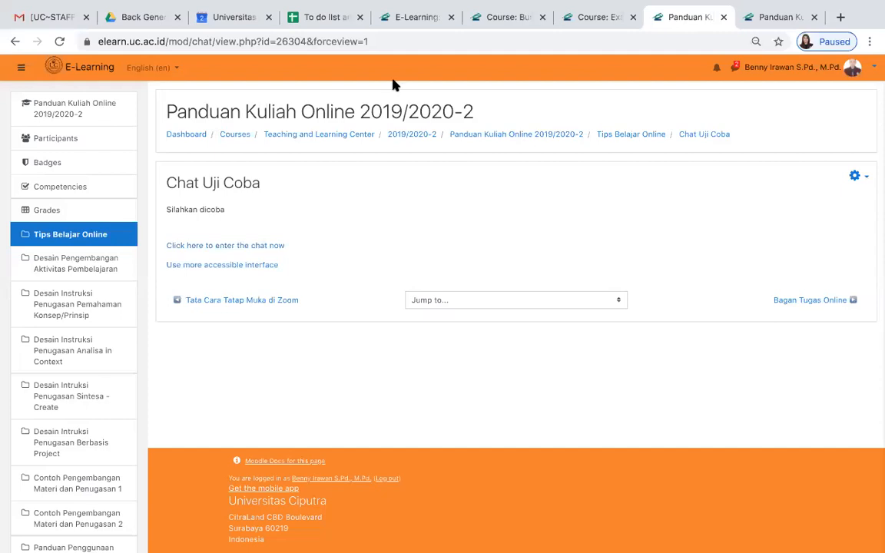
- Return to the Panduan Kuliah Online 2019/2020-2 course page, select its web address and find the Chat Uji Coba activity
click(531, 137)
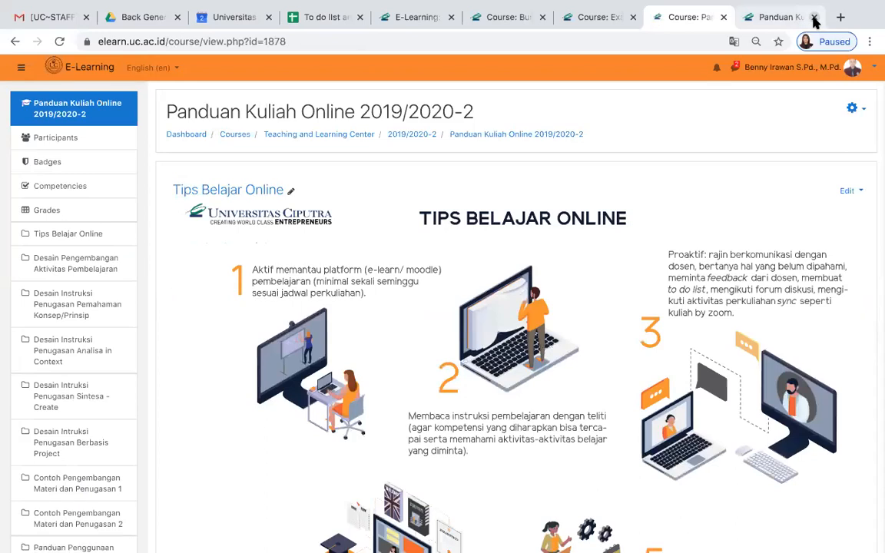
click(356, 44)
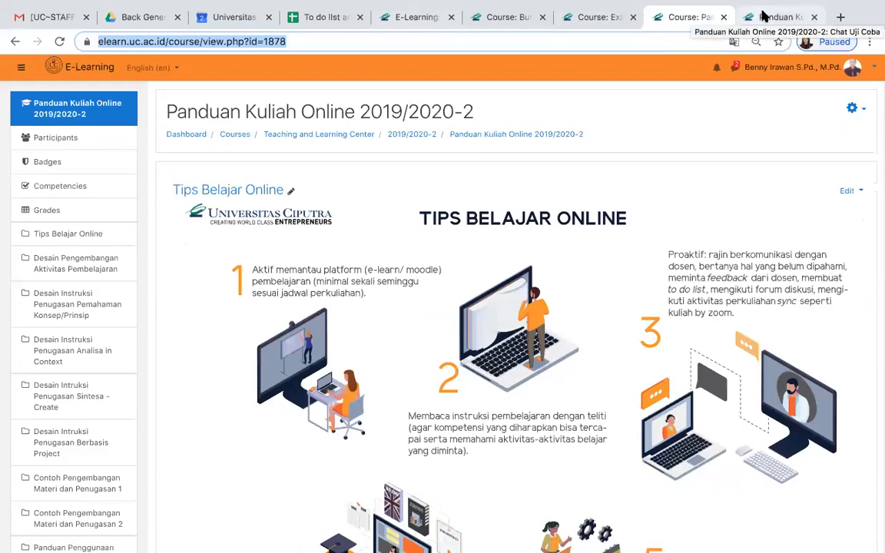
scroll(508, 335, down, 8)
scroll(507, 336, down, 5)
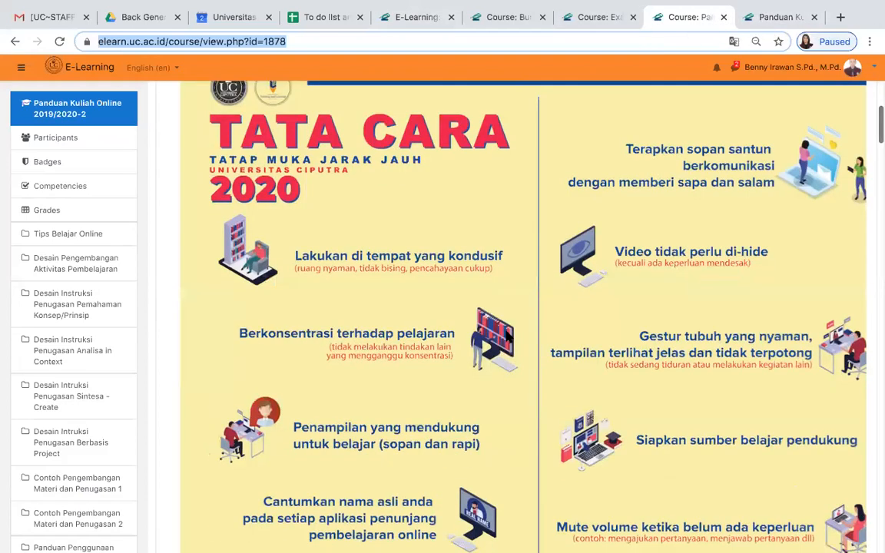
scroll(506, 336, up, 1)
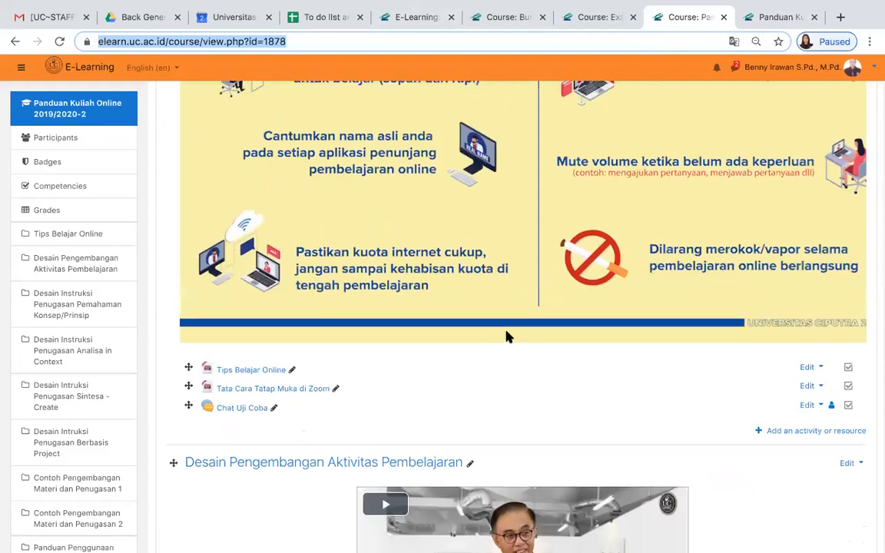
scroll(415, 282, up, 6)
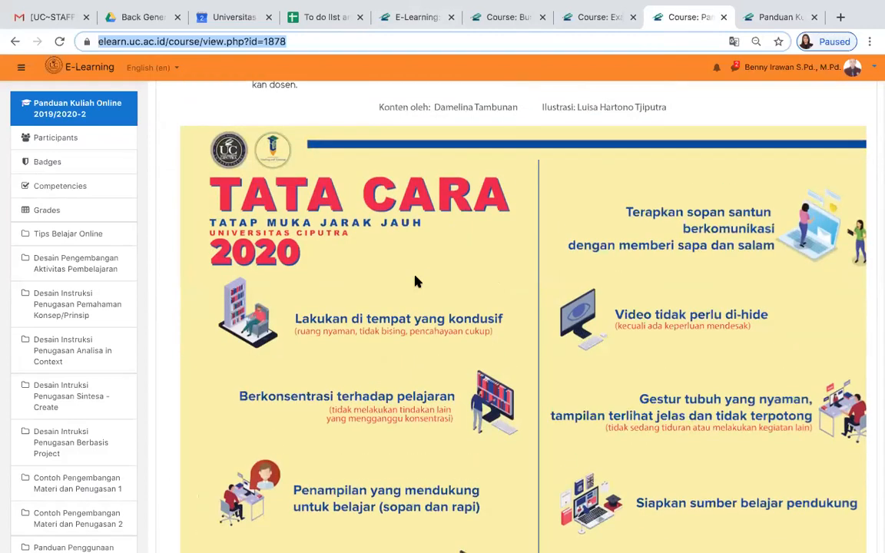
scroll(415, 282, down, 6)
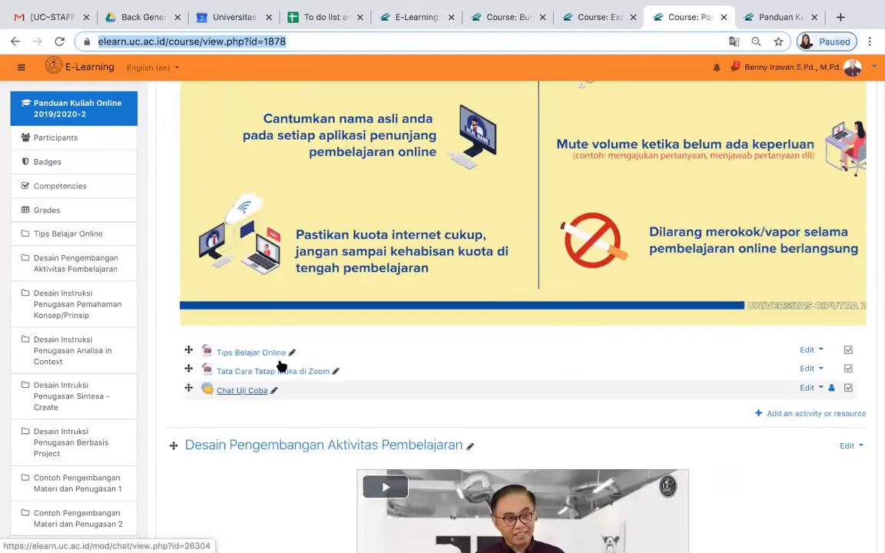
- Switch to the open Chat Uji Coba room and send the message "Siang Bapak Ibu sekalian"
click(767, 20)
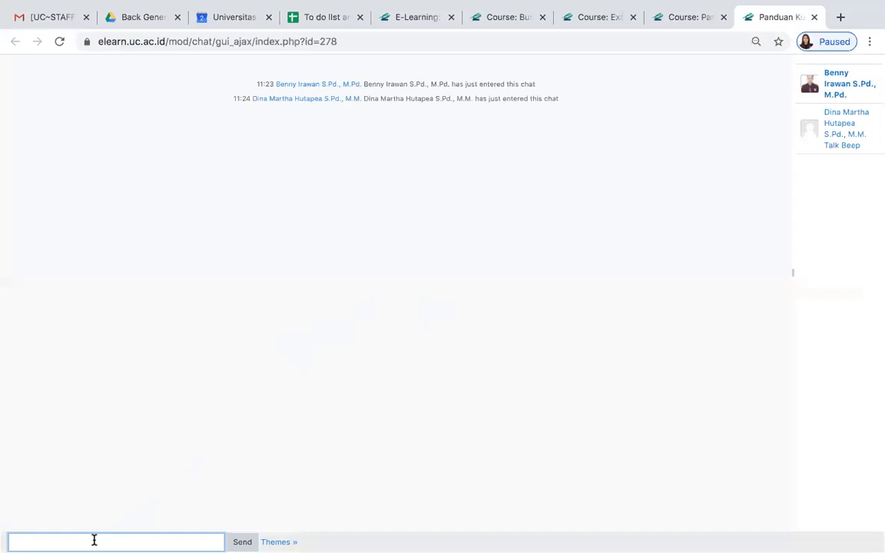
text(Siang Bapak Ibu sekalian)
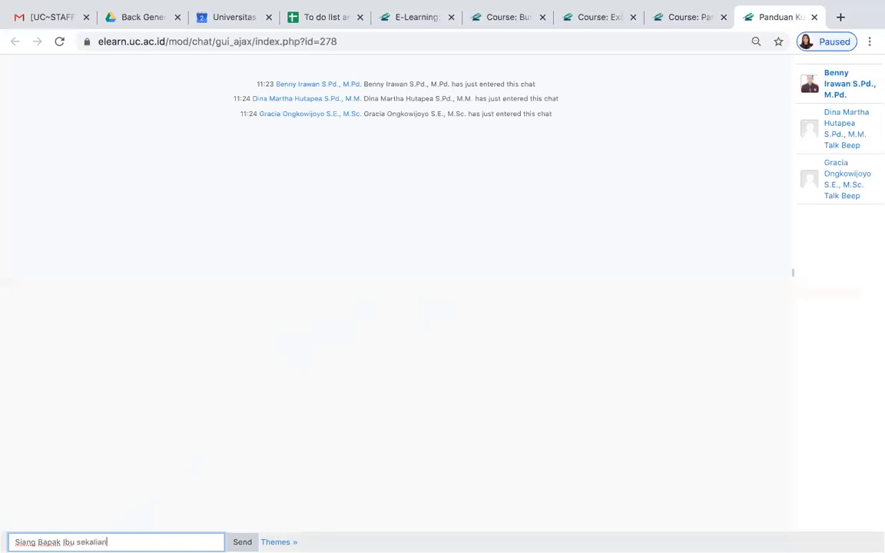
key(Return)
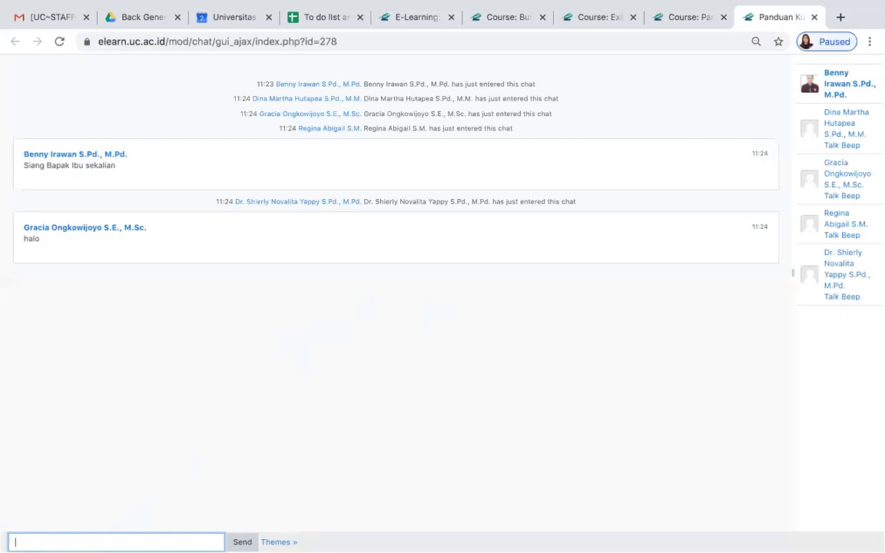
- Send the message "Mohon dicoba mengetikkan sesuatu" in the chat room
text(Mohon dicoba mengetikkan sesuatu)
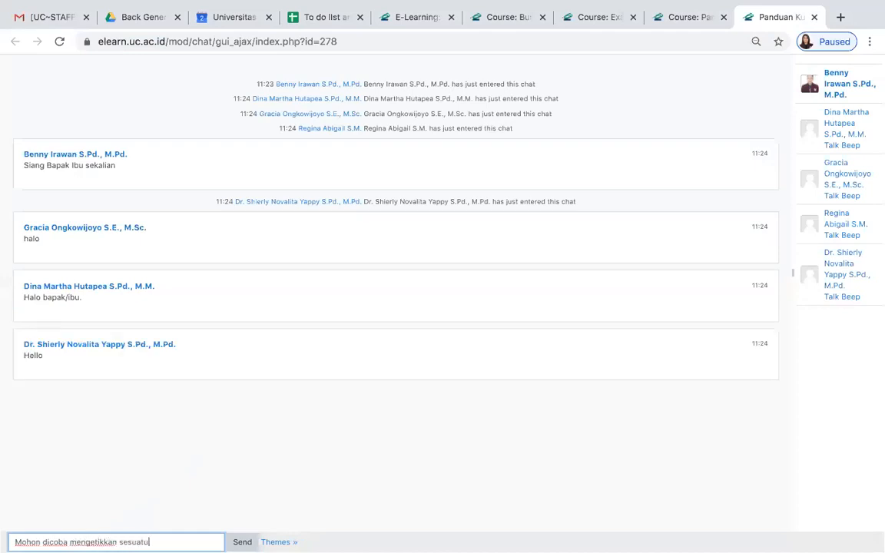
key(Return)
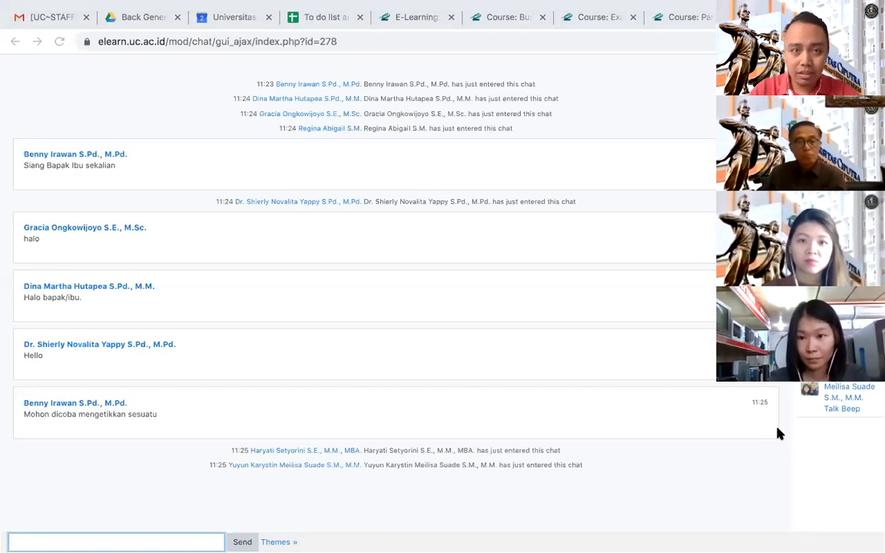
- Go back to the course page and show the Chat Uji Coba link under the Tips Belajar Online section
click(677, 18)
scroll(399, 202, up, 10)
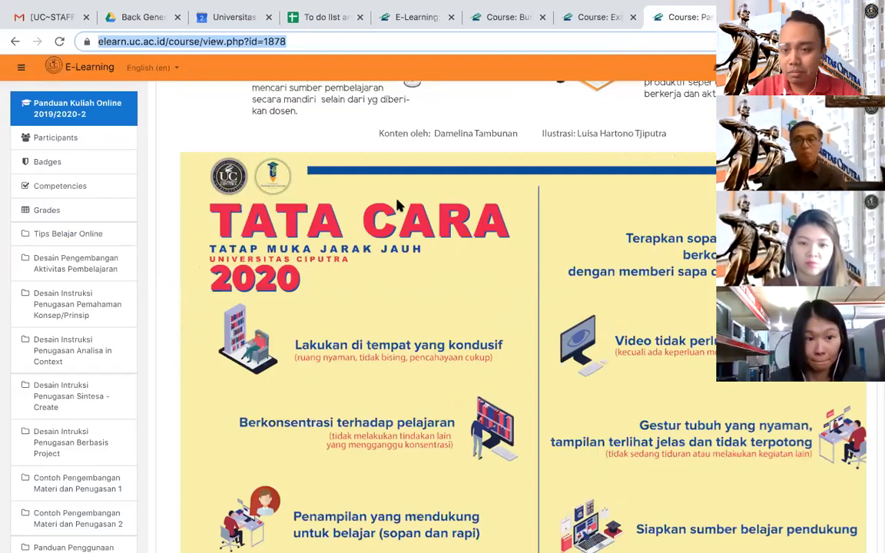
scroll(399, 205, down, 5)
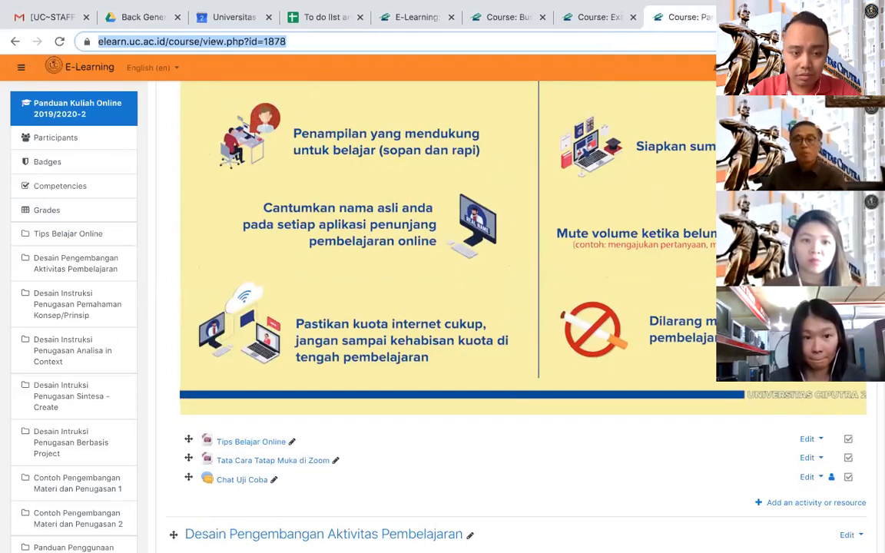
- Review the participants' messages in the chat room and close the room
click(773, 17)
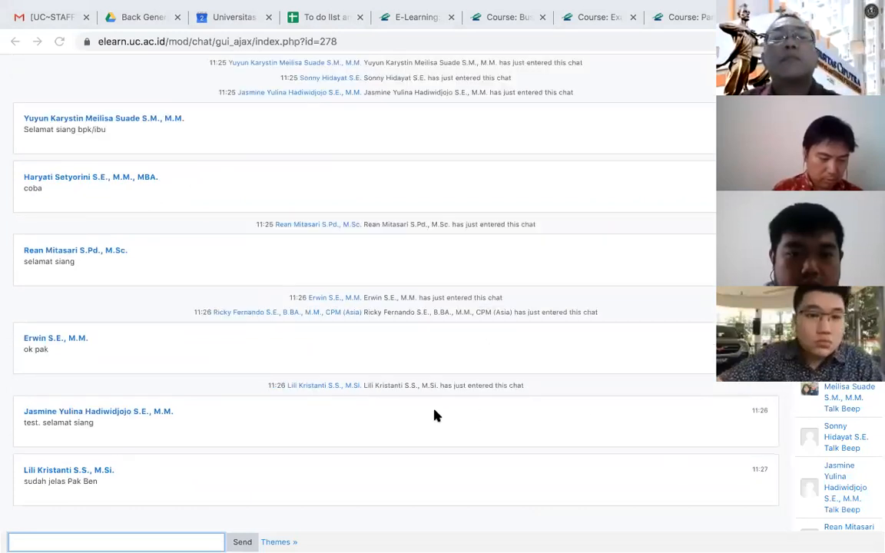
scroll(434, 416, up, 3)
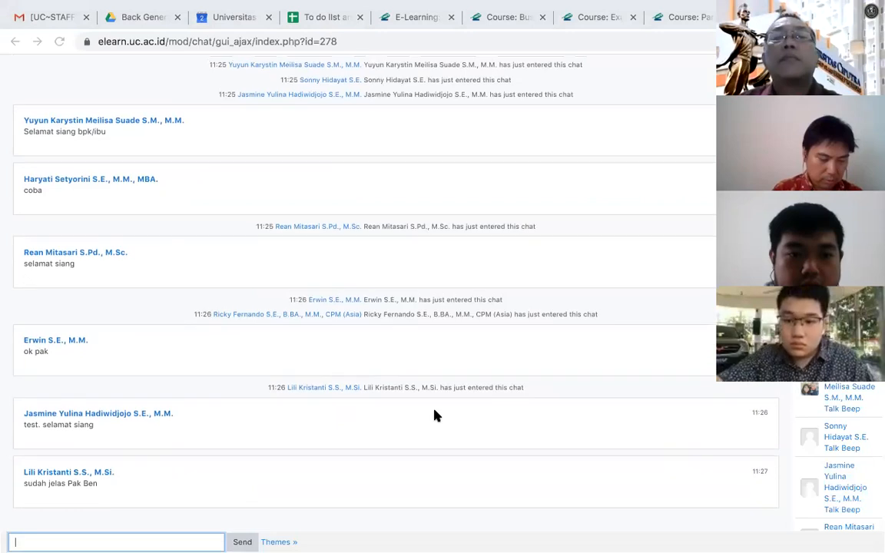
scroll(434, 416, up, 10)
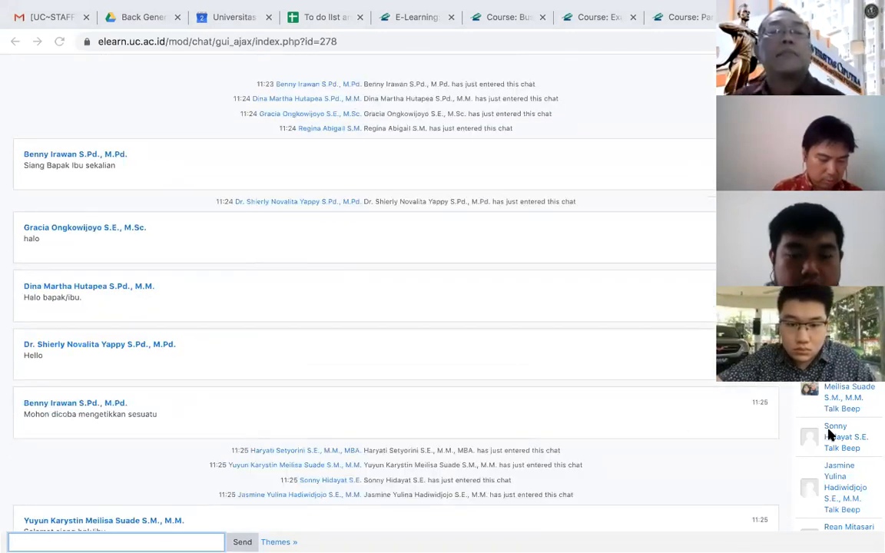
scroll(777, 432, down, 8)
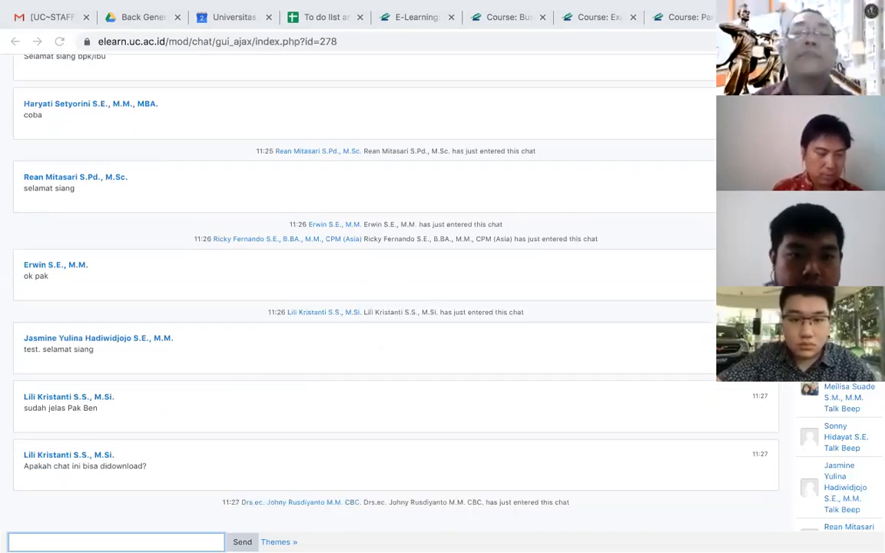
key(super+w)
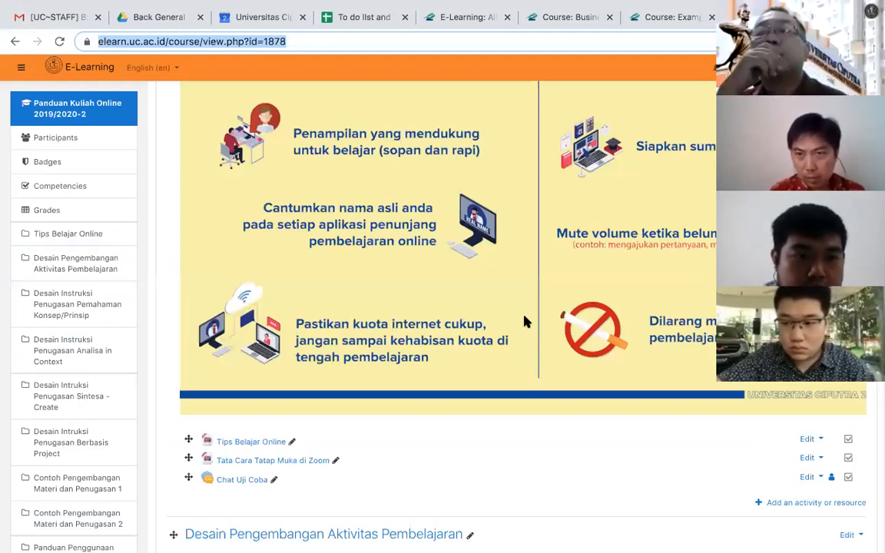
- Open the Chat Uji Coba activity page from the course and look through its list of current users
click(228, 483)
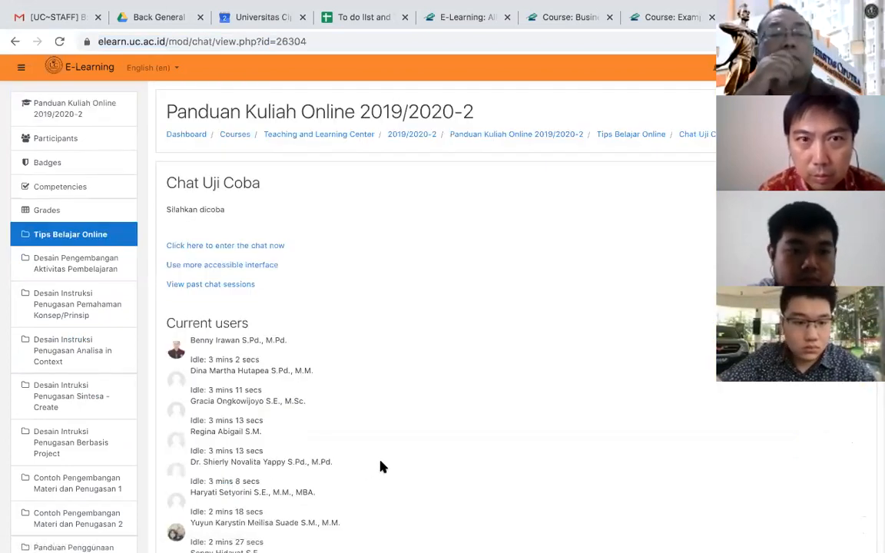
scroll(381, 467, down, 3)
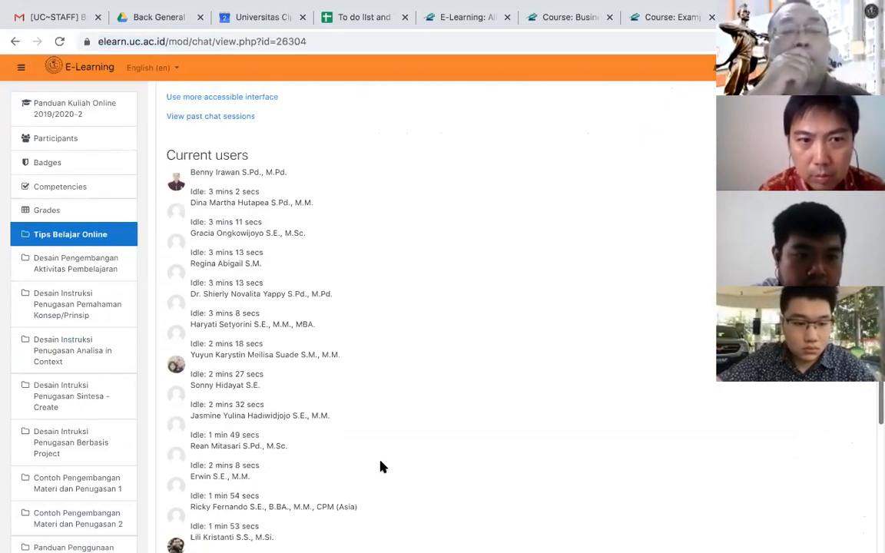
scroll(382, 466, up, 3)
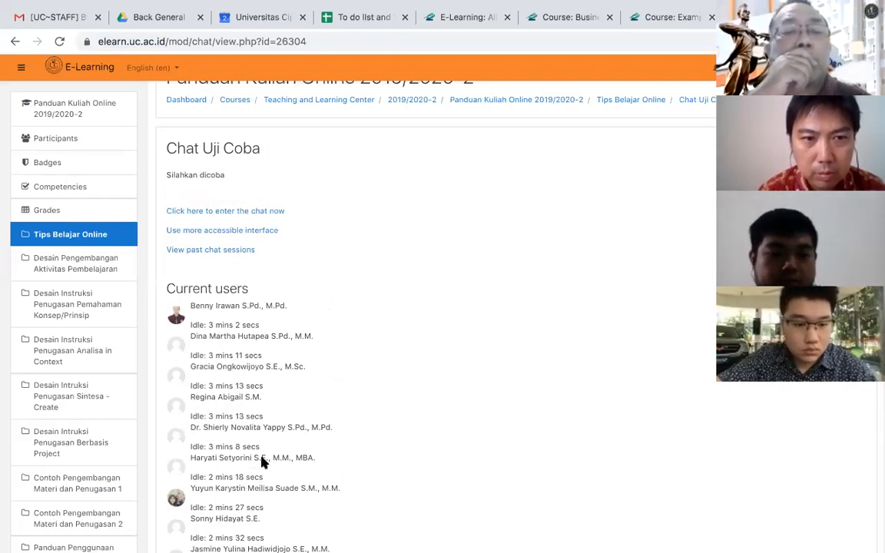
scroll(253, 395, down, 3)
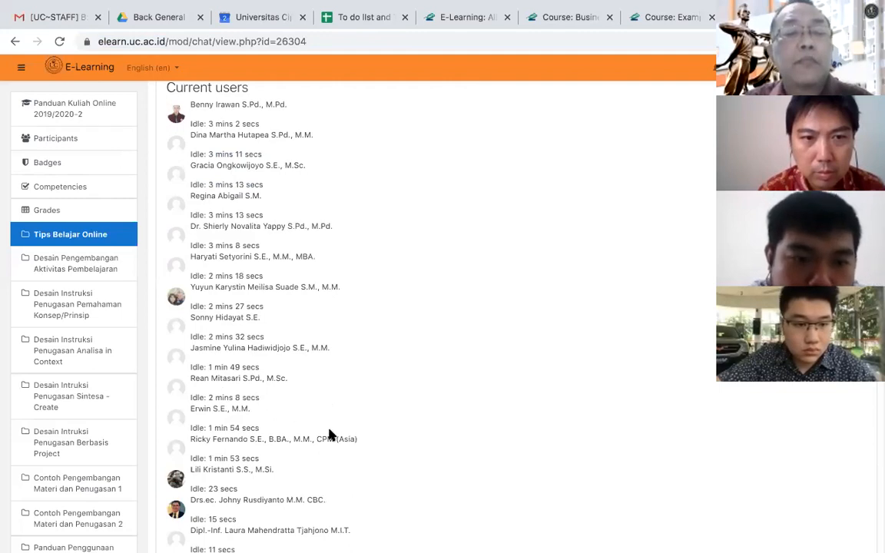
scroll(256, 240, up, 1)
scroll(256, 240, up, 3)
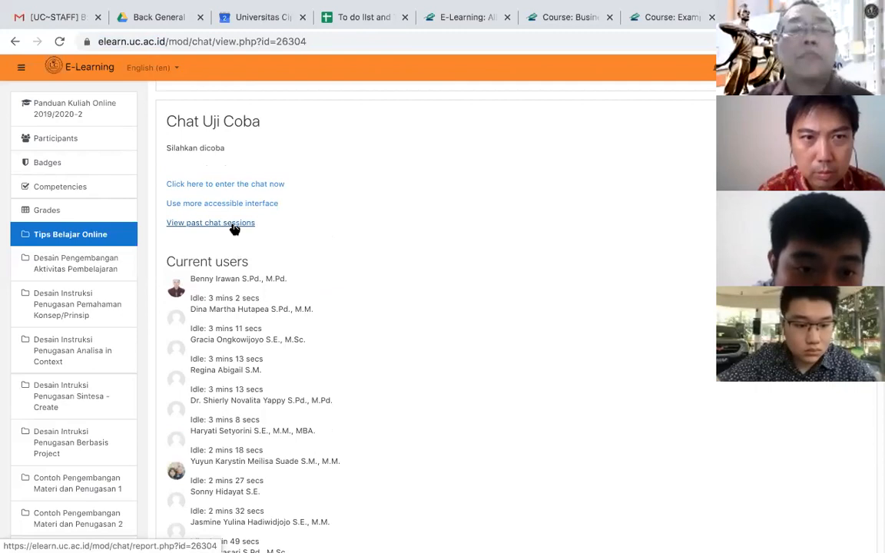
- View the list of past chat sessions and check the management options on the Chat Uji Coba activity page
click(234, 225)
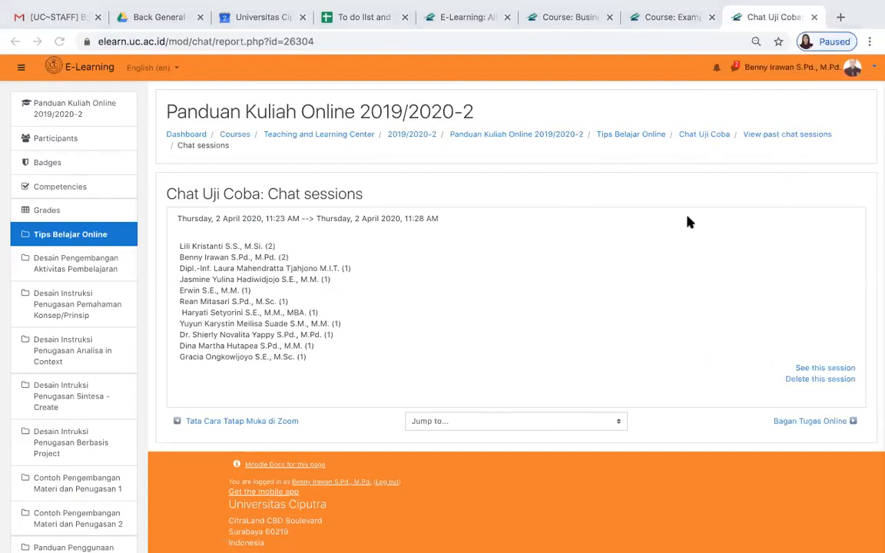
click(707, 137)
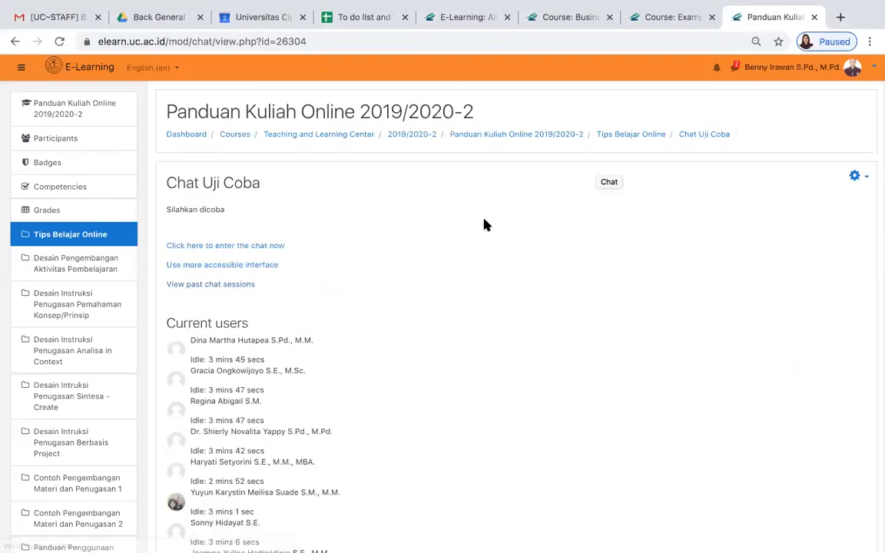
click(864, 178)
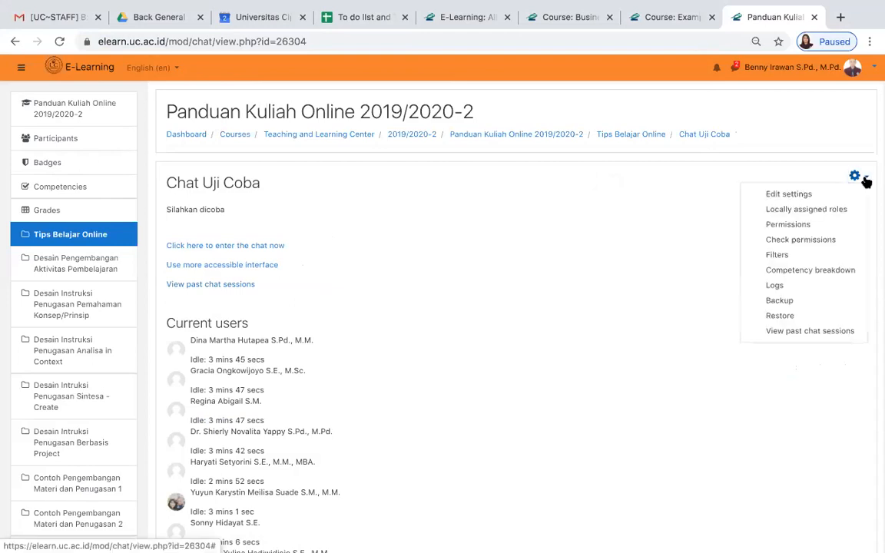
click(866, 181)
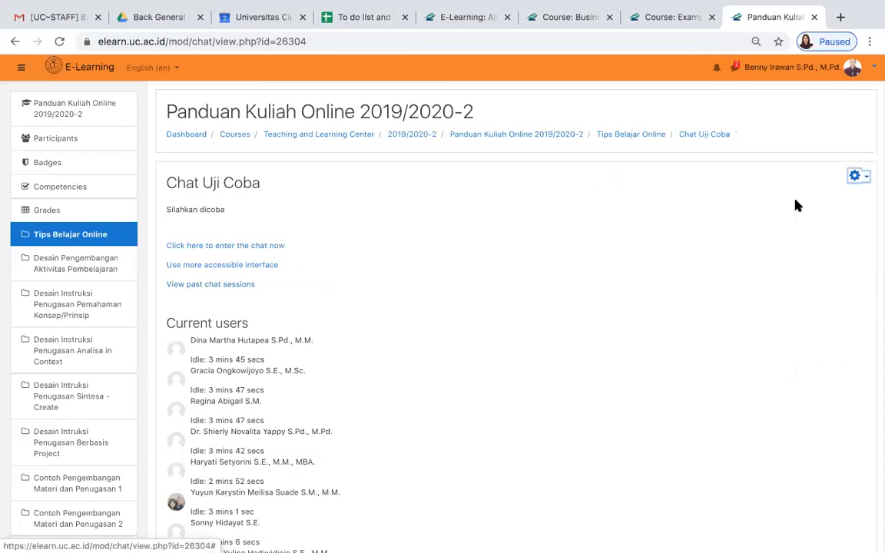
scroll(546, 466, down, 10)
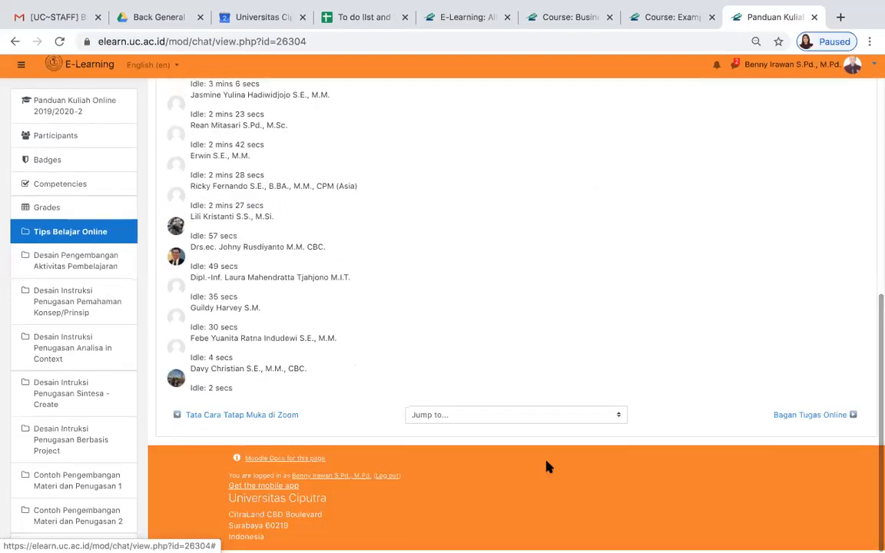
scroll(547, 467, up, 3)
scroll(547, 466, up, 2)
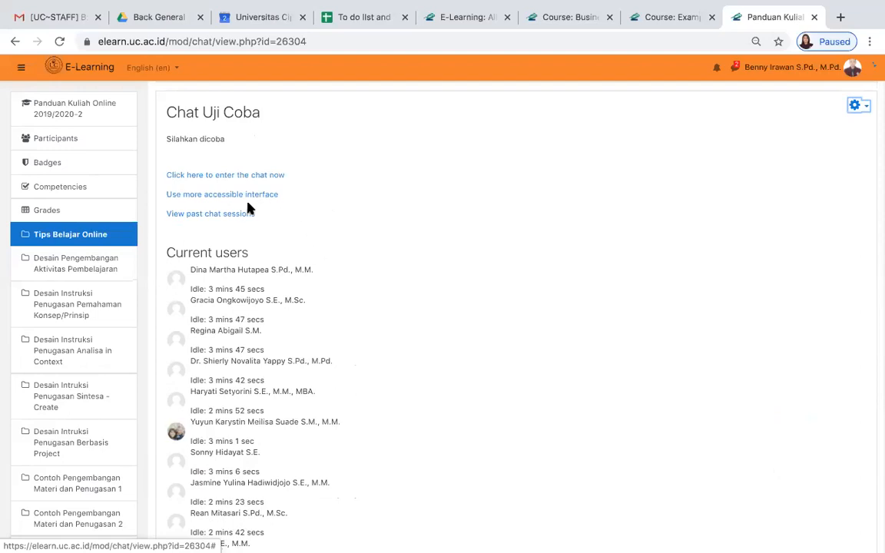
- Open the recorded session from the past chat sessions, read its transcript and return to the Chat Uji Coba page
click(228, 217)
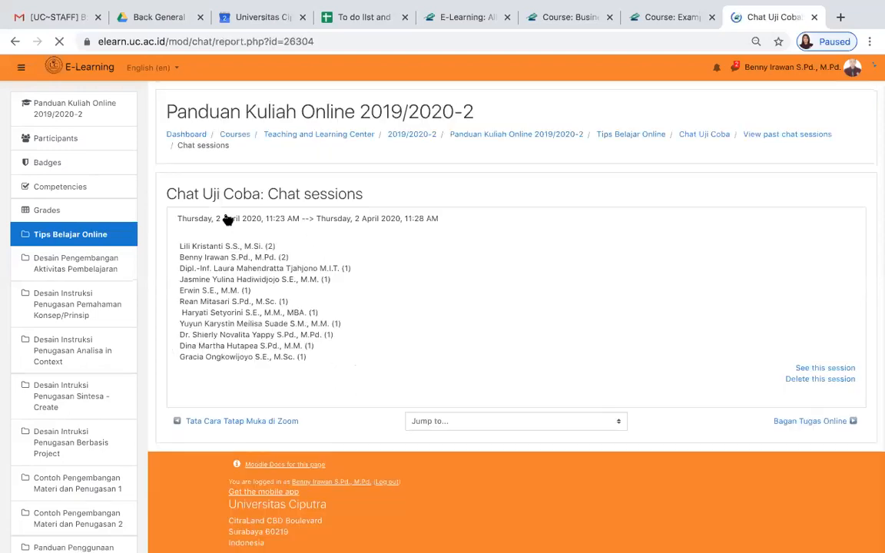
click(814, 369)
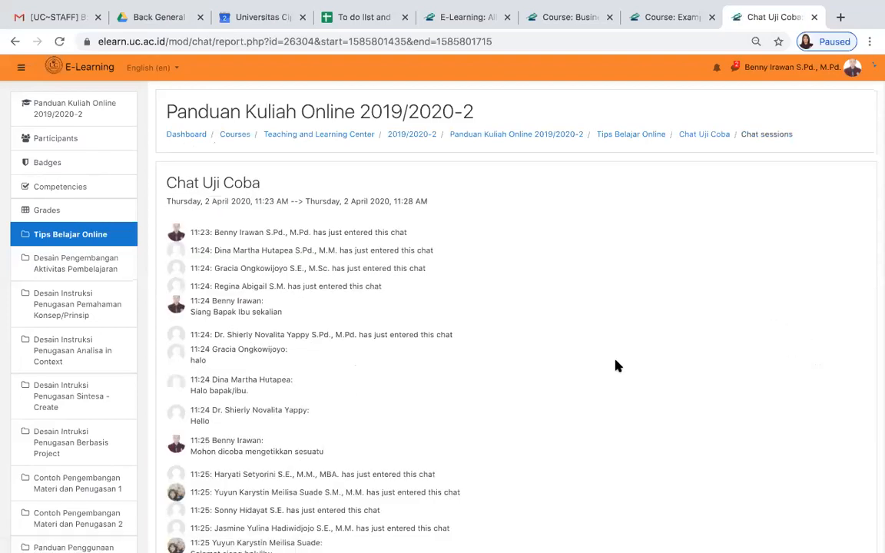
scroll(619, 366, down, 10)
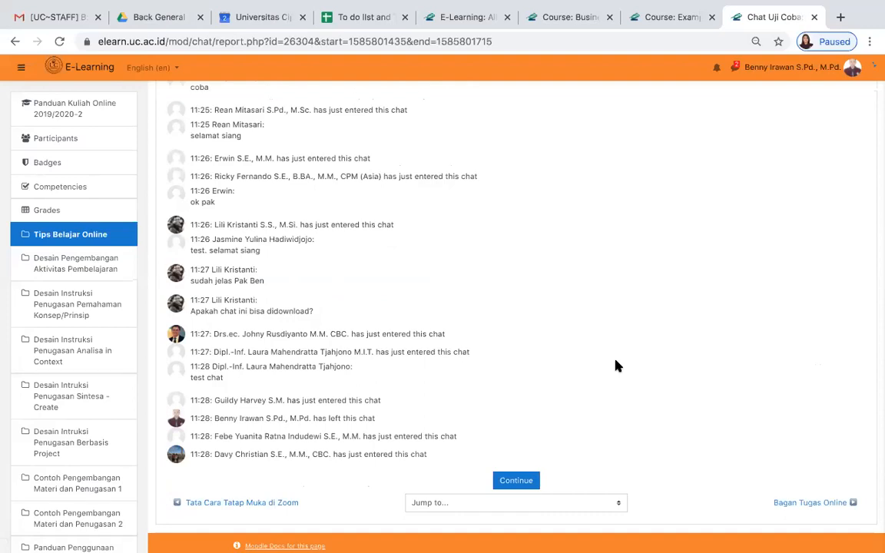
scroll(619, 366, up, 10)
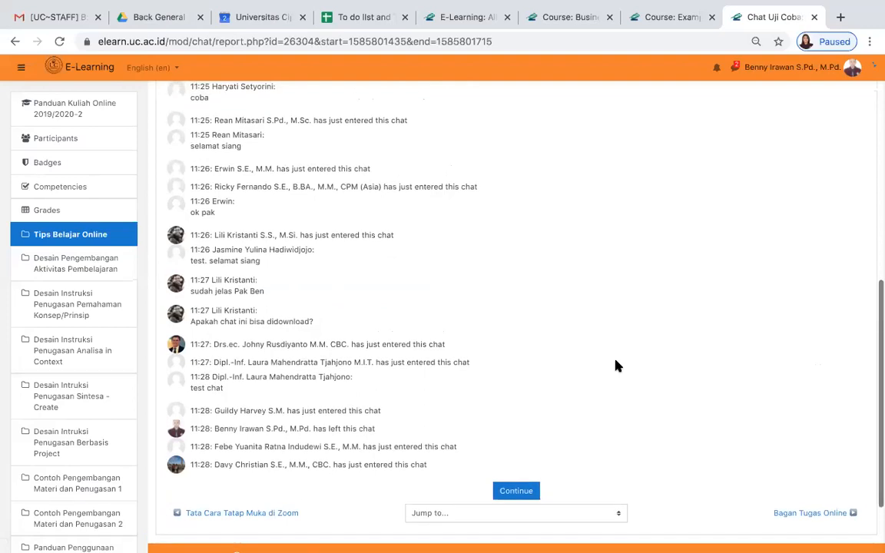
scroll(619, 366, up, 2)
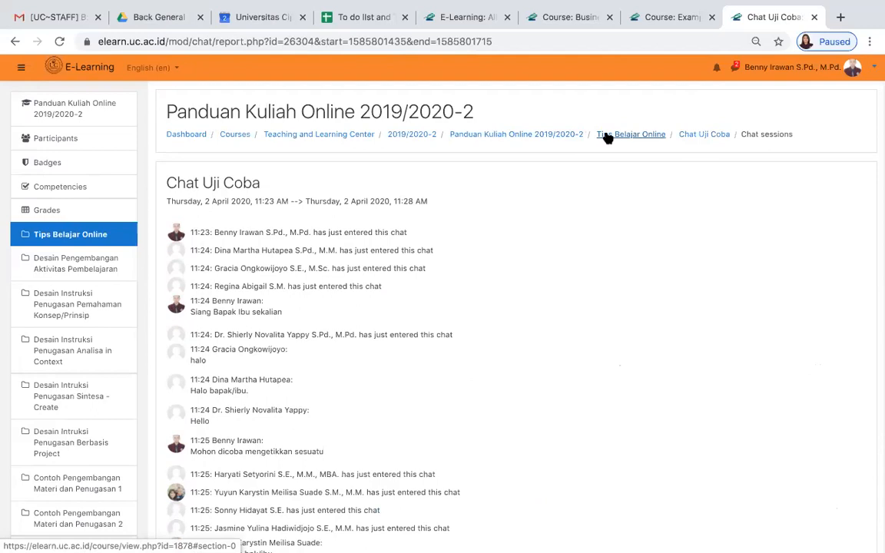
click(690, 135)
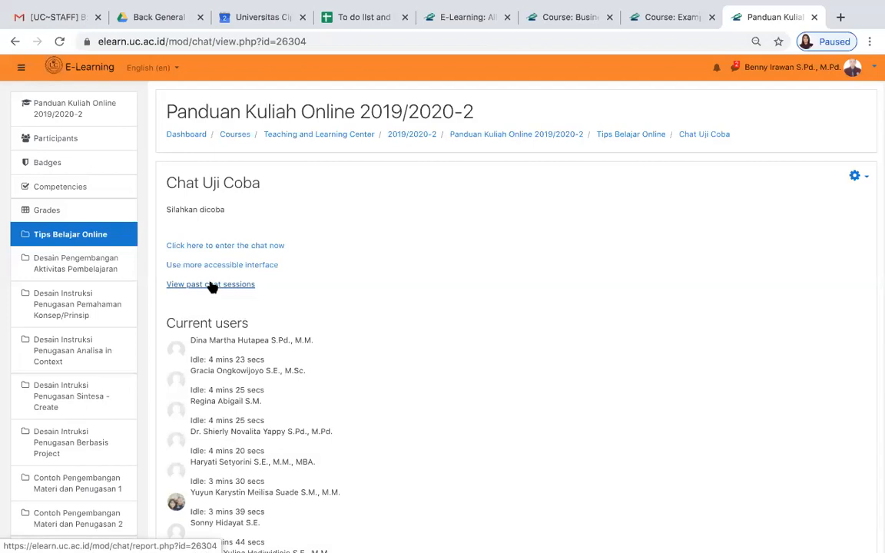
- Look through the current users and the management options on the Chat Uji Coba page, then reload the page
scroll(478, 387, down, 6)
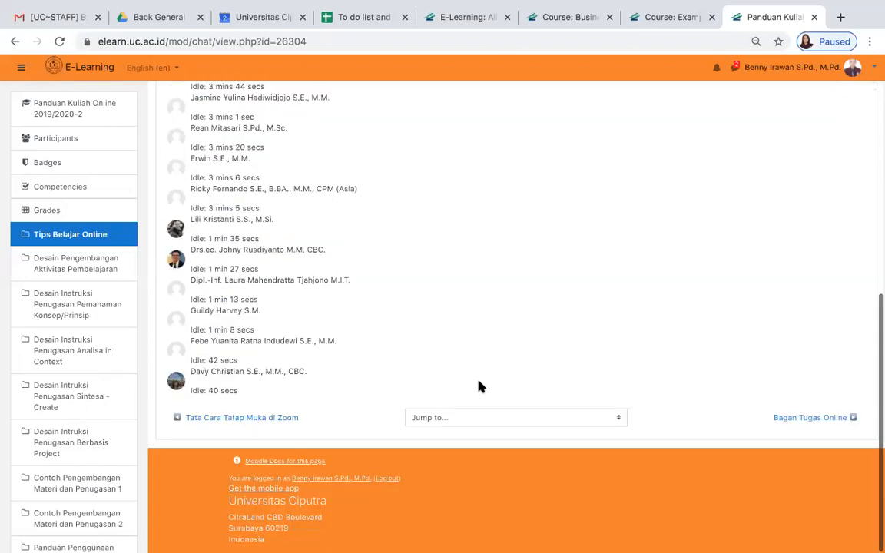
scroll(478, 387, up, 5)
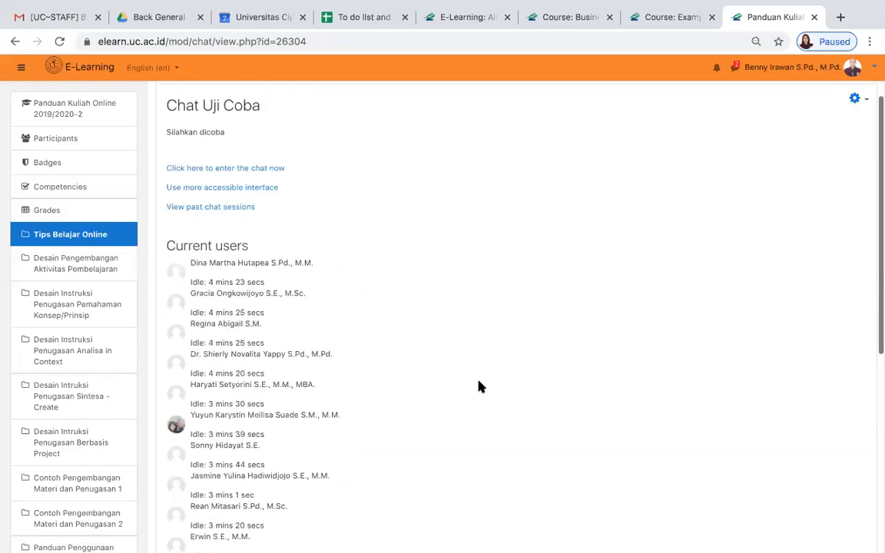
click(866, 104)
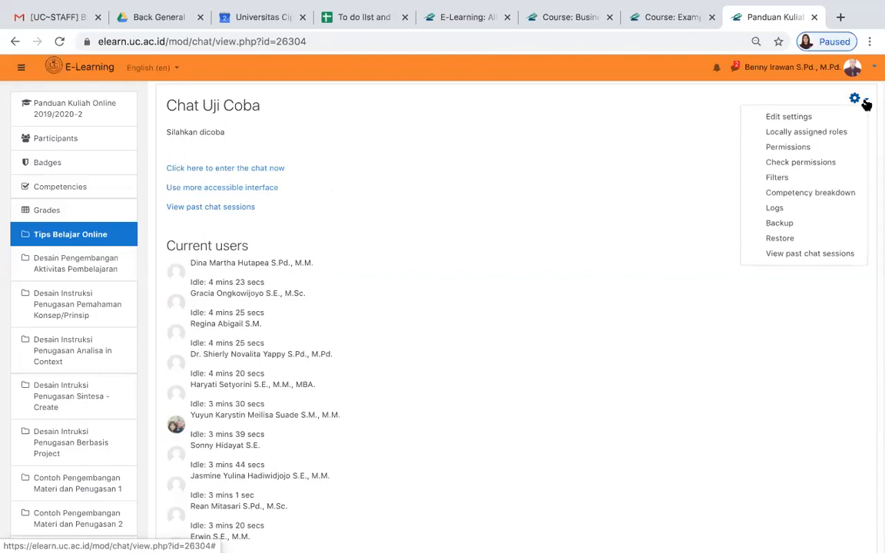
click(866, 104)
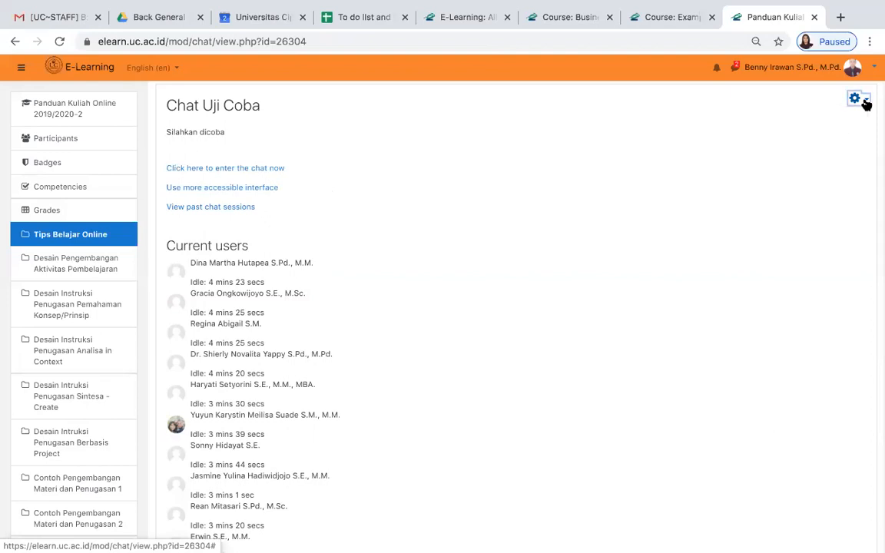
scroll(550, 395, down, 3)
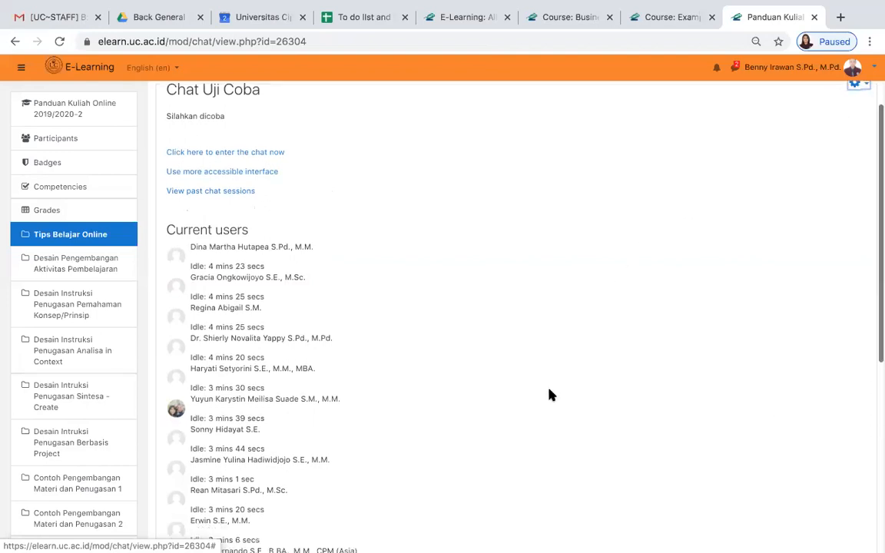
scroll(551, 395, up, 5)
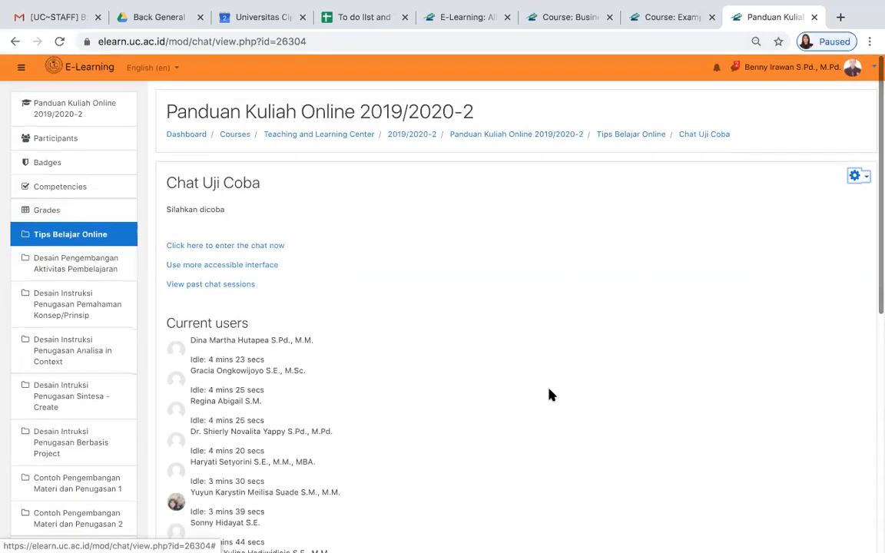
click(705, 135)
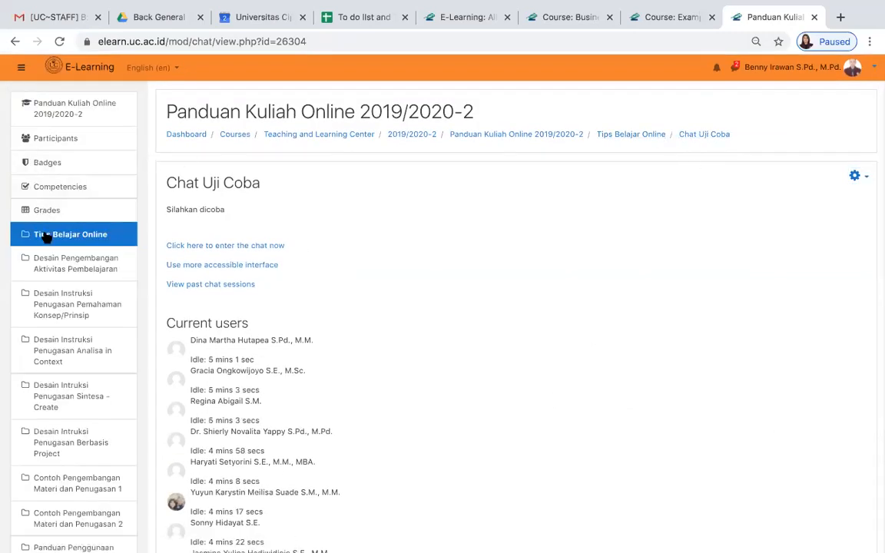
- Return to the Tips Belajar Online section of the course and open the settings of the Chat Uji Coba activity
click(46, 238)
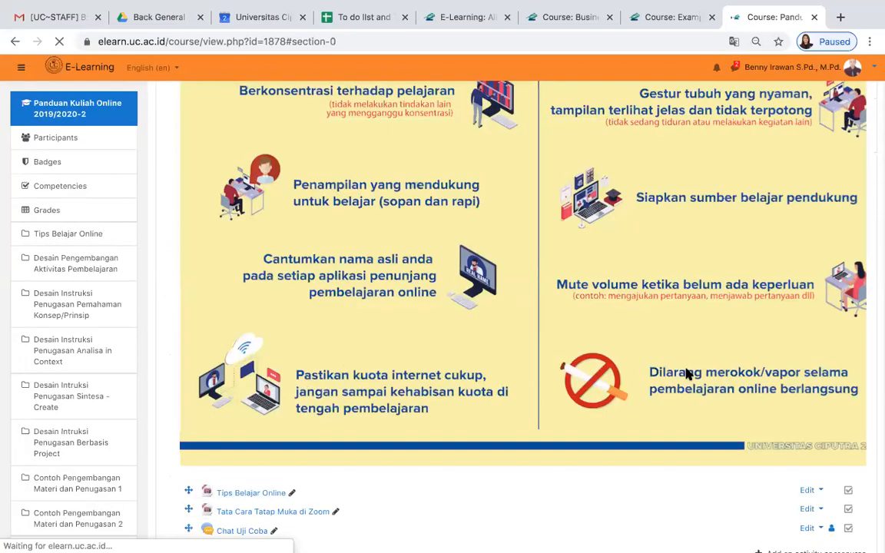
scroll(688, 372, down, 1)
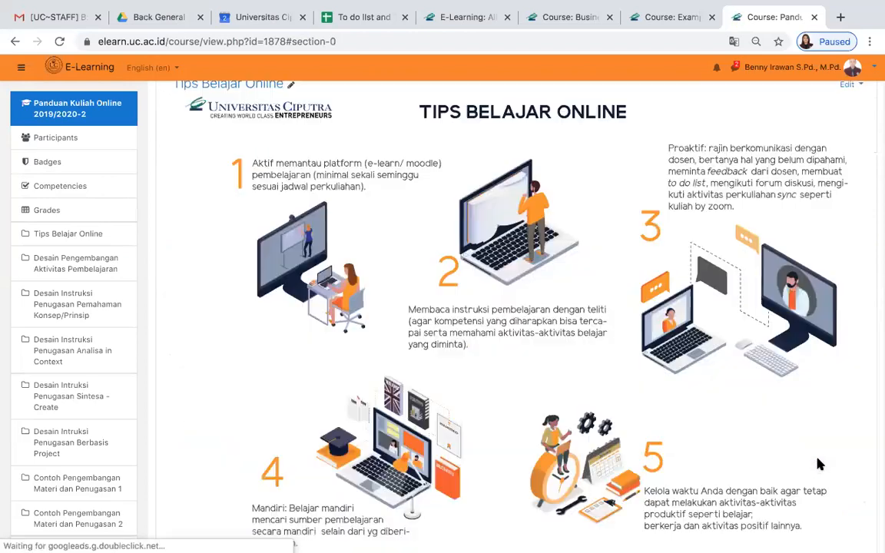
scroll(726, 443, down, 3)
scroll(726, 443, down, 10)
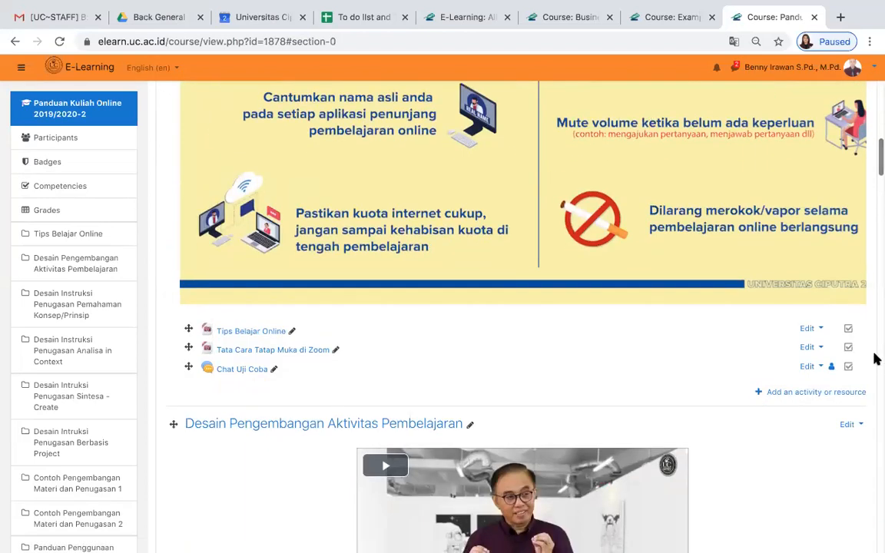
click(808, 367)
click(787, 384)
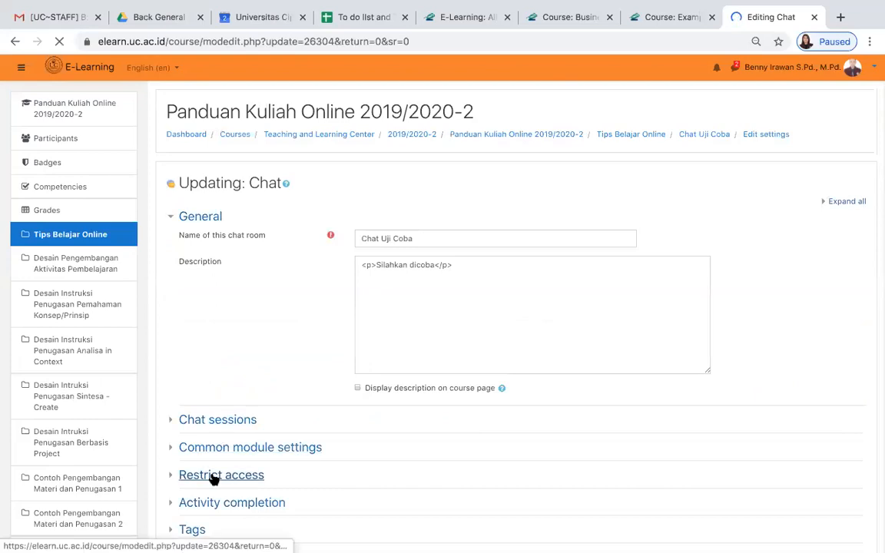
- Try out a Group access restriction with its list of groups, remove it, and save and display the chat activity
scroll(392, 430, down, 3)
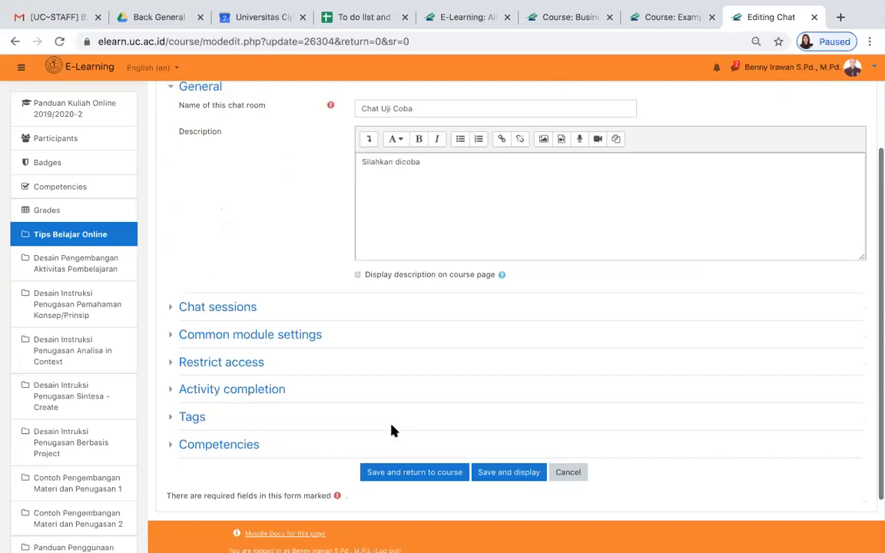
click(181, 364)
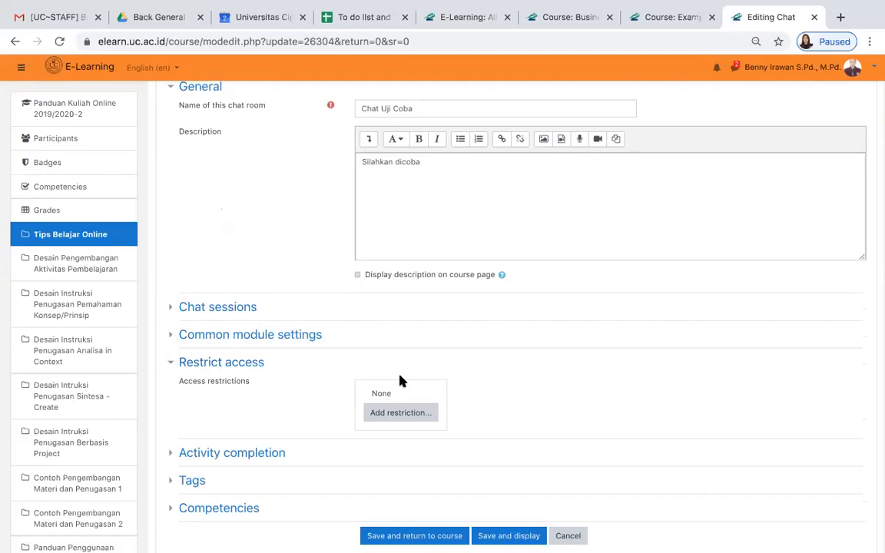
click(399, 415)
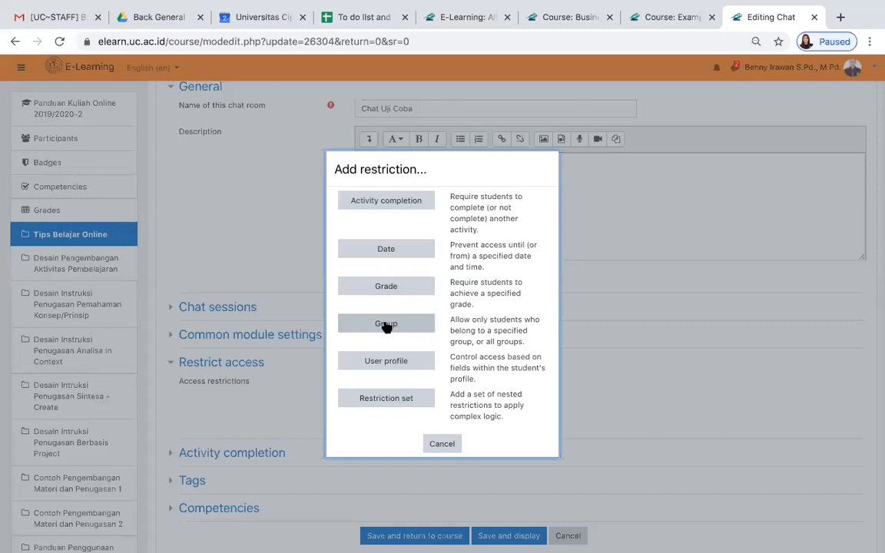
click(387, 324)
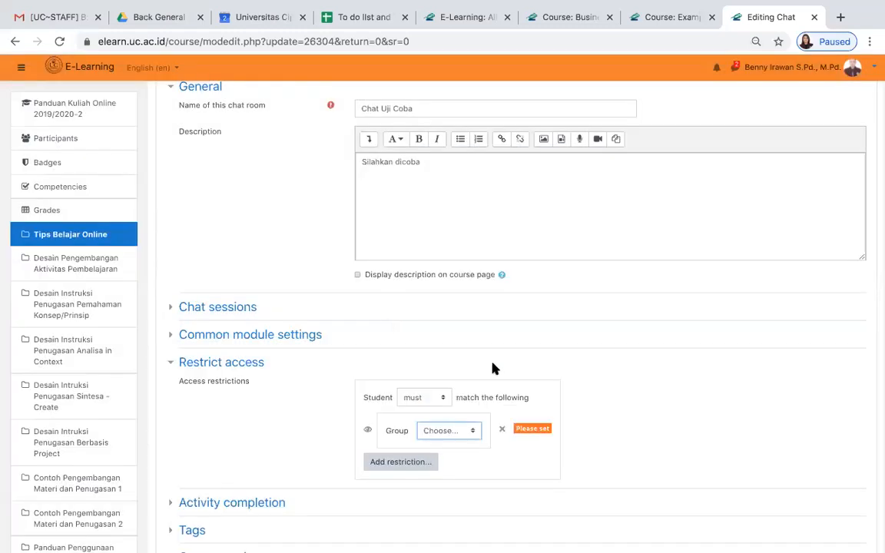
click(469, 431)
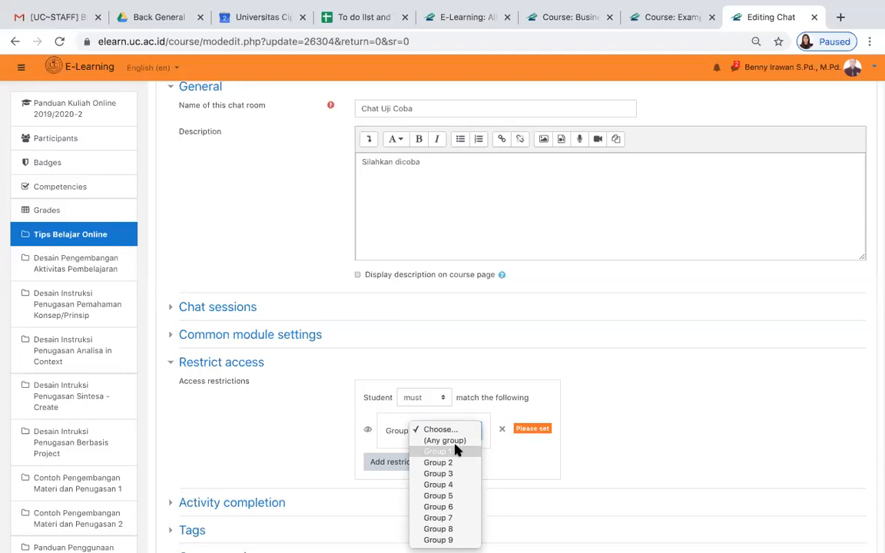
click(727, 424)
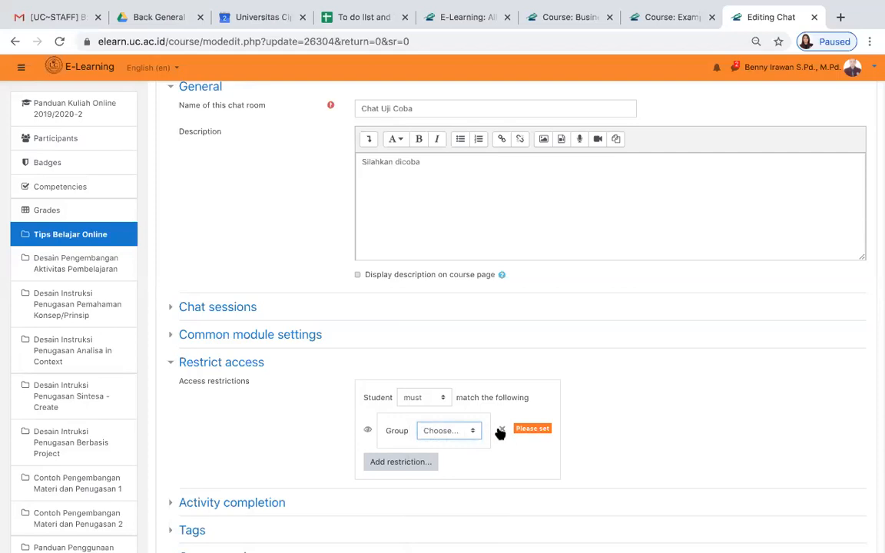
click(502, 429)
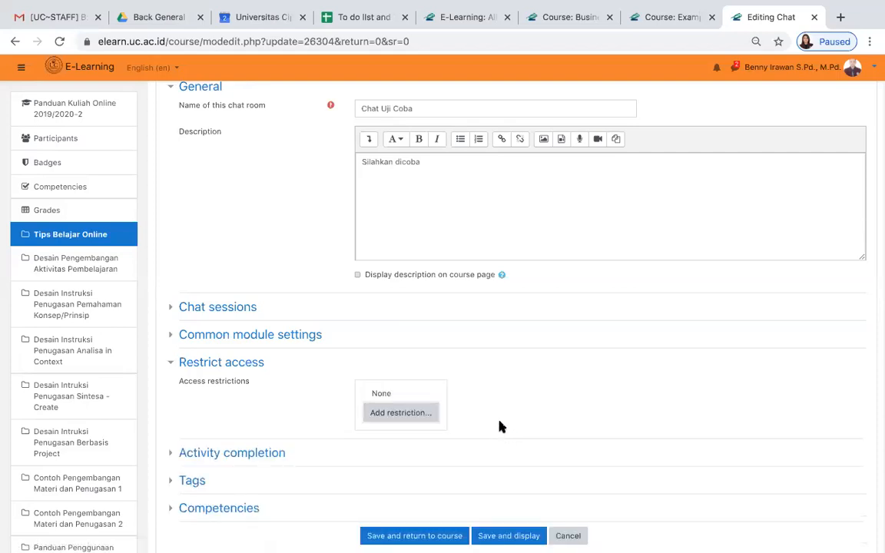
click(509, 536)
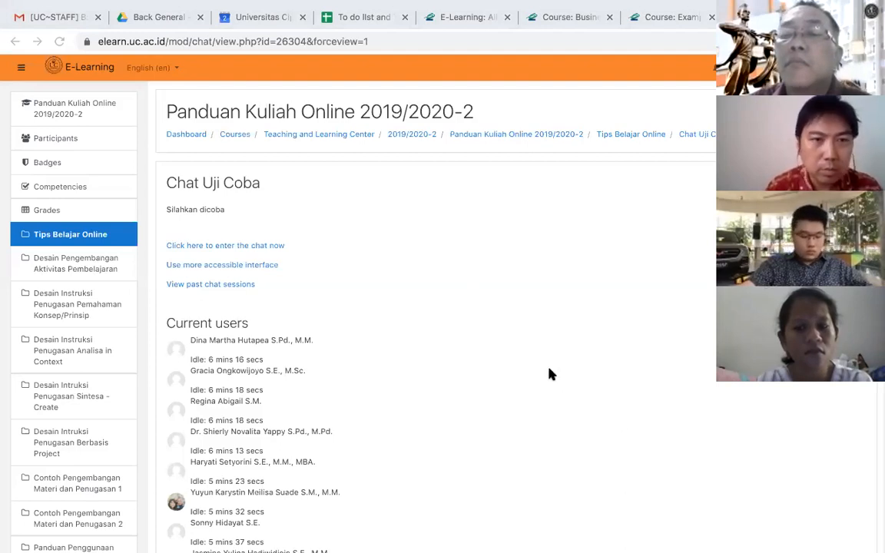
- Reopen Chat Uji Coba from the Tips Belajar Online section and look through its list of current users
click(63, 236)
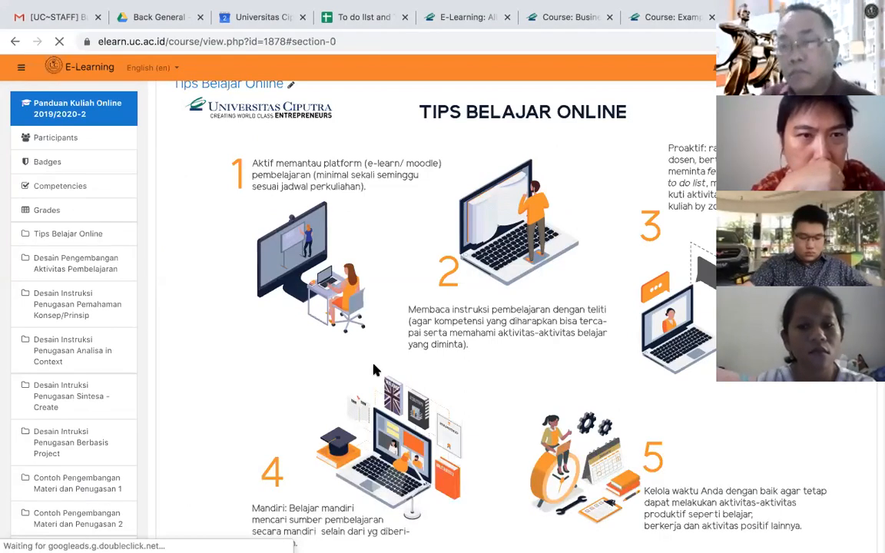
scroll(374, 370, down, 5)
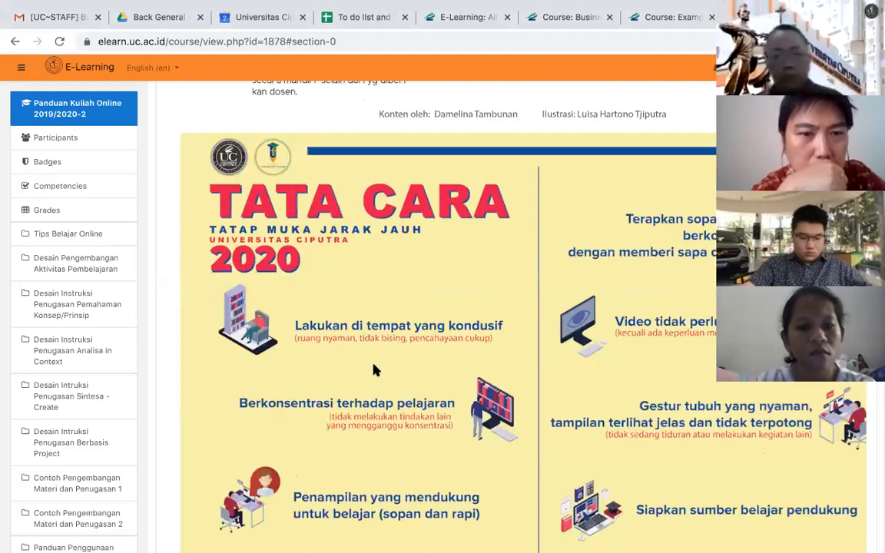
scroll(375, 370, down, 5)
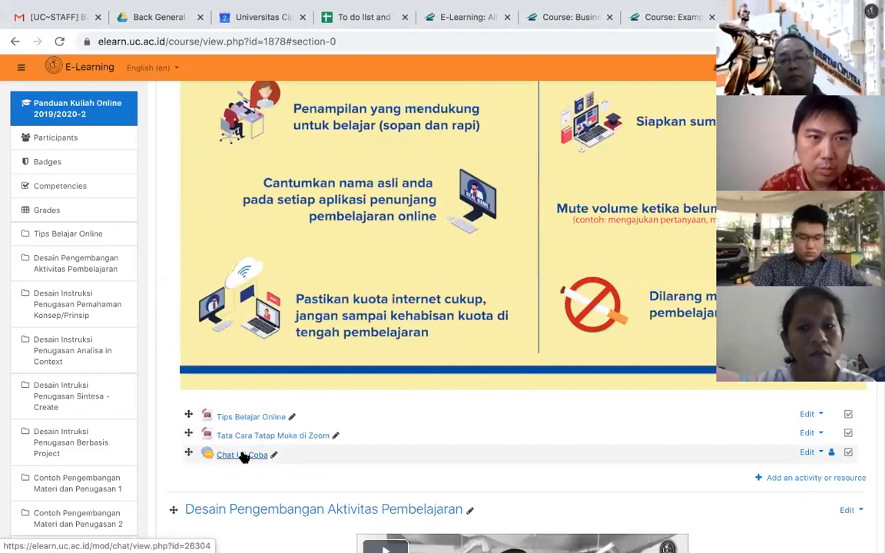
click(242, 455)
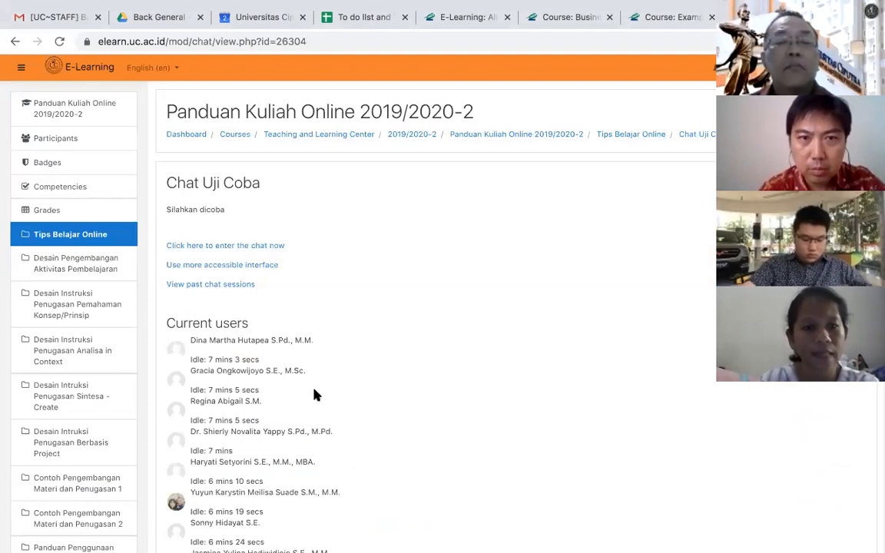
scroll(450, 362, down, 3)
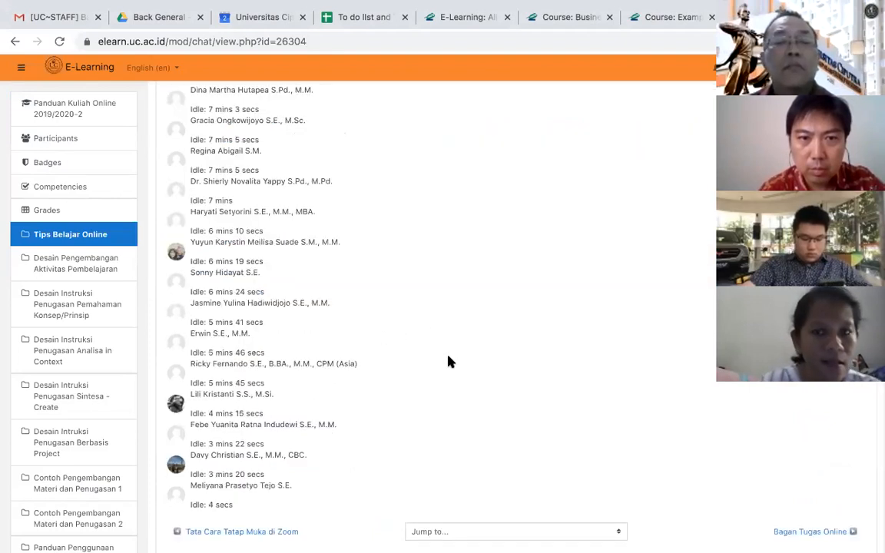
scroll(450, 362, up, 3)
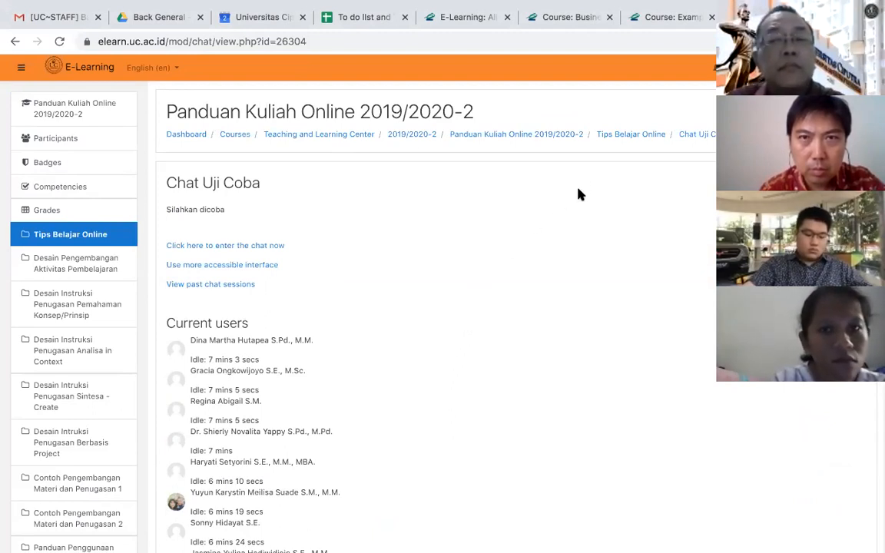
- Return to the Tips Belajar Online section and start adding a Forum activity there
click(604, 140)
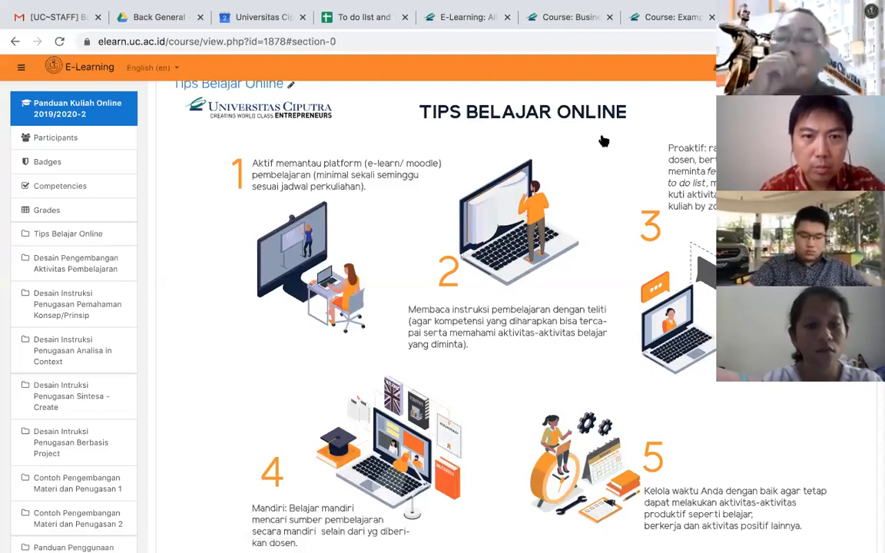
scroll(603, 141, down, 5)
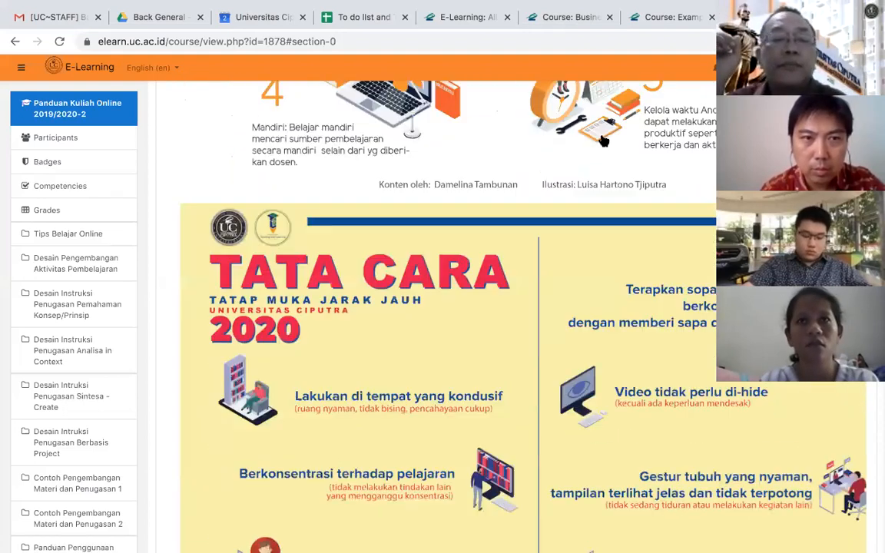
scroll(603, 141, down, 7)
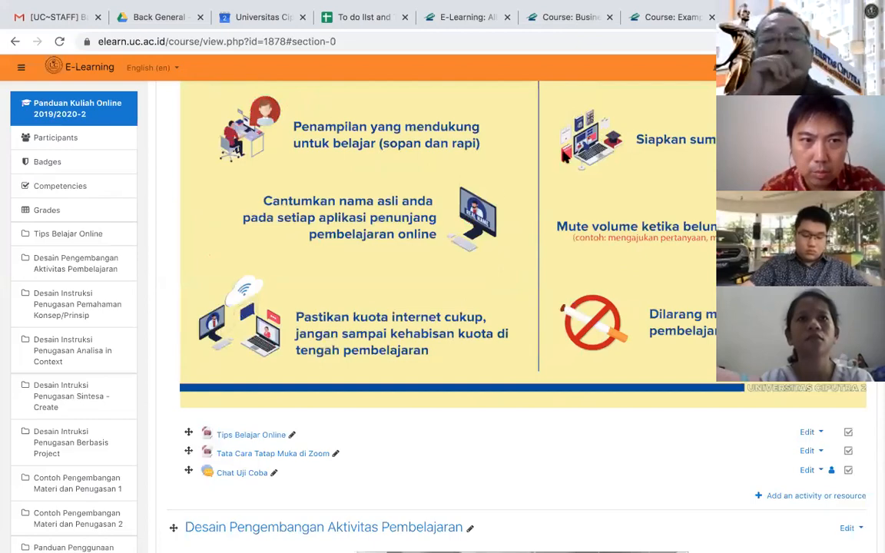
scroll(404, 286, up, 10)
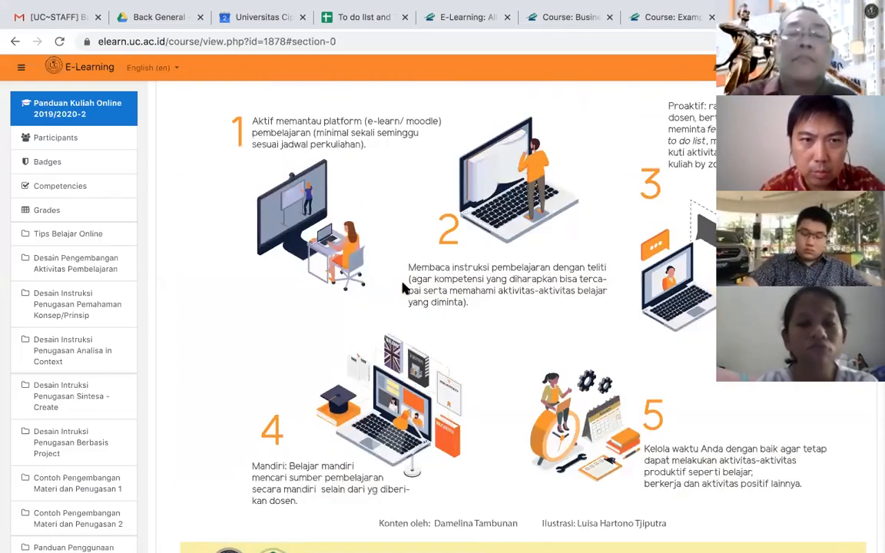
scroll(404, 287, up, 2)
scroll(404, 287, down, 8)
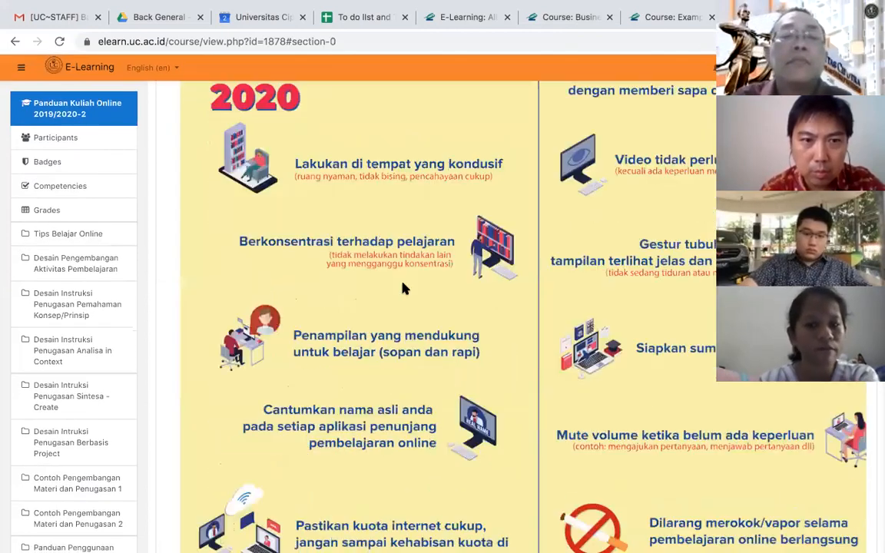
scroll(404, 287, down, 3)
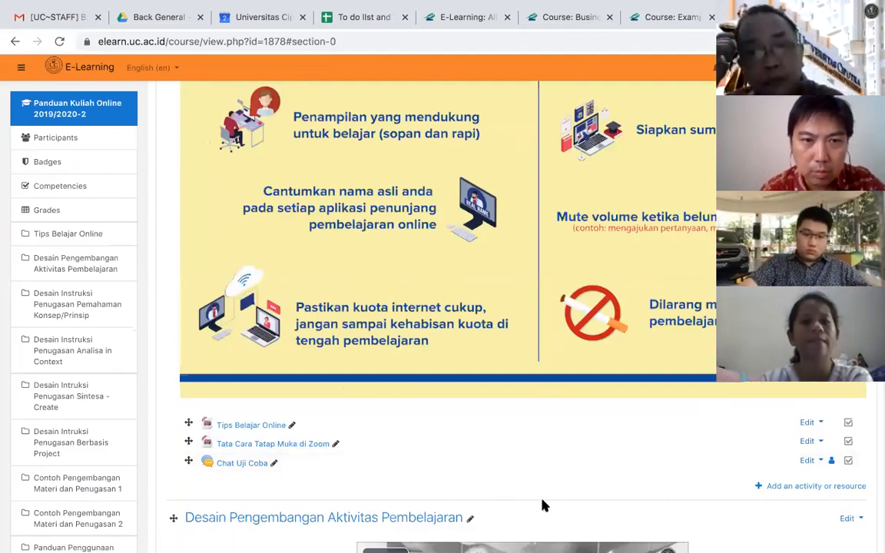
scroll(543, 505, down, 1)
scroll(753, 508, up, 1)
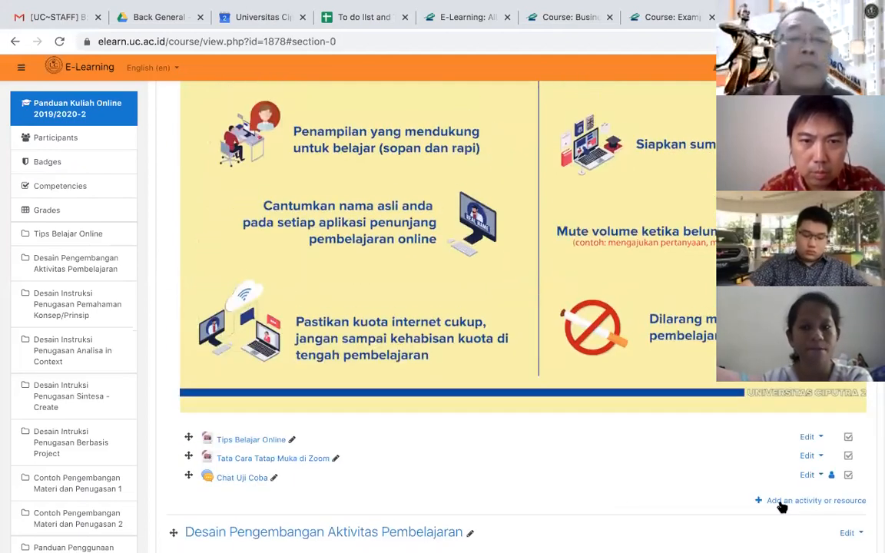
click(784, 502)
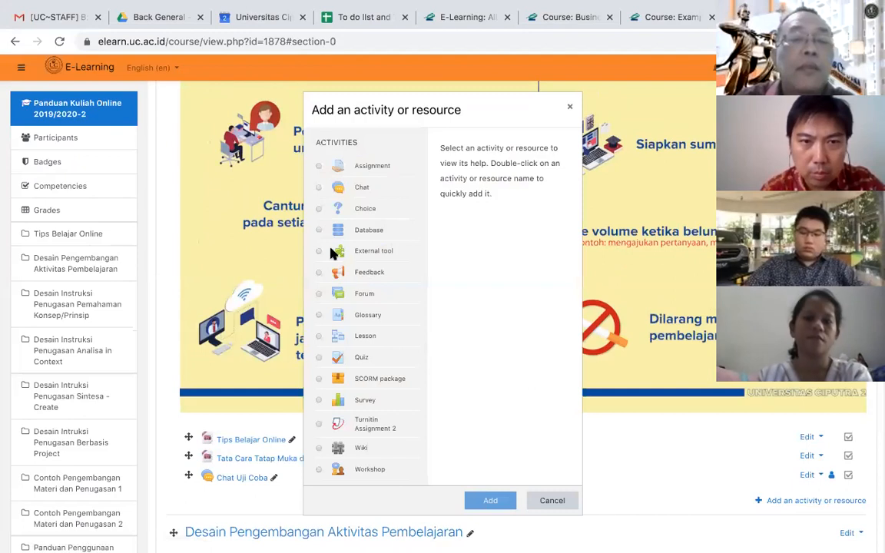
click(318, 295)
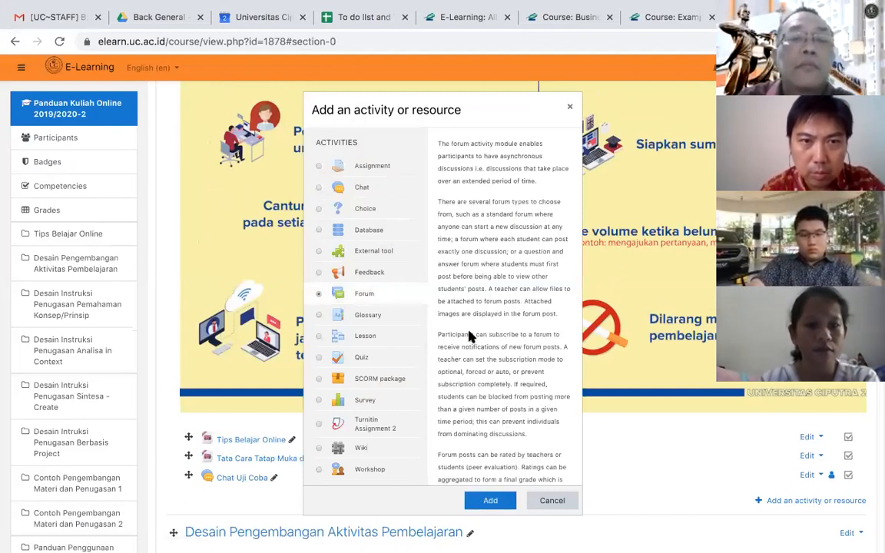
click(491, 501)
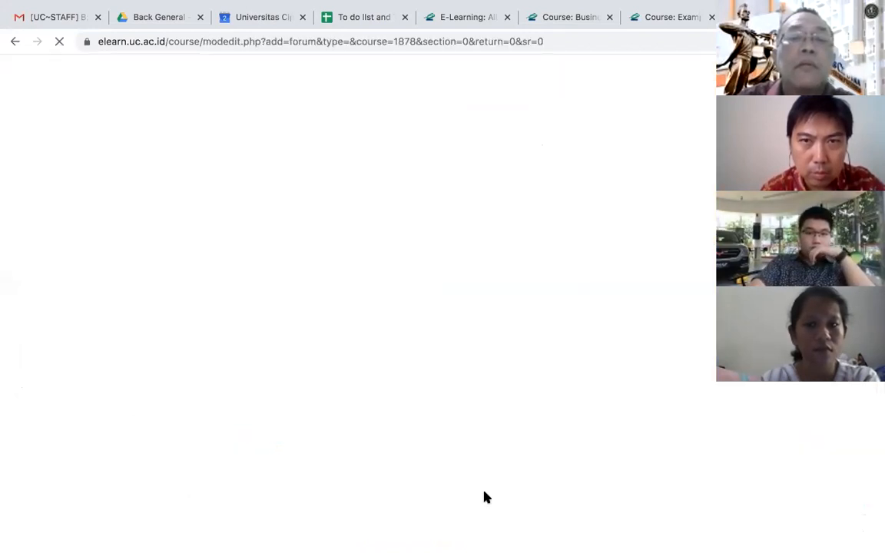
- Name the new forum "Forum 1"
click(387, 241)
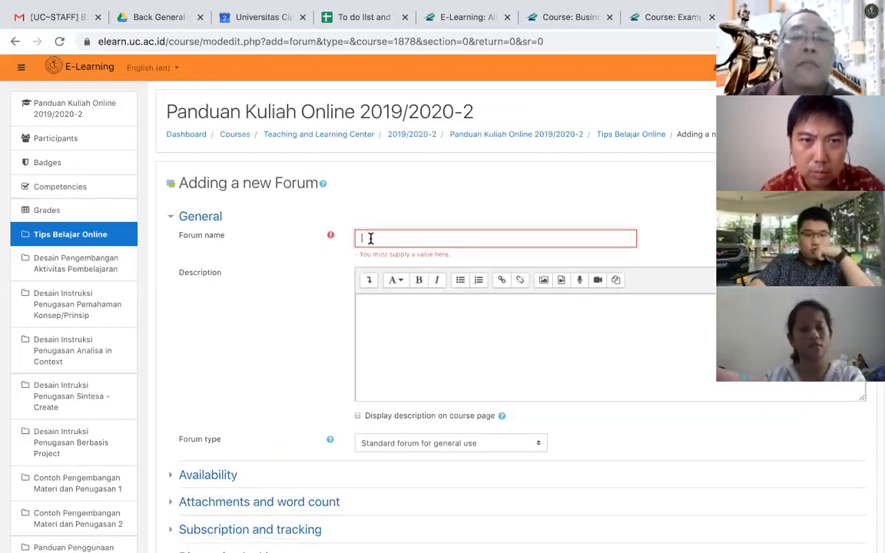
text(Fo)
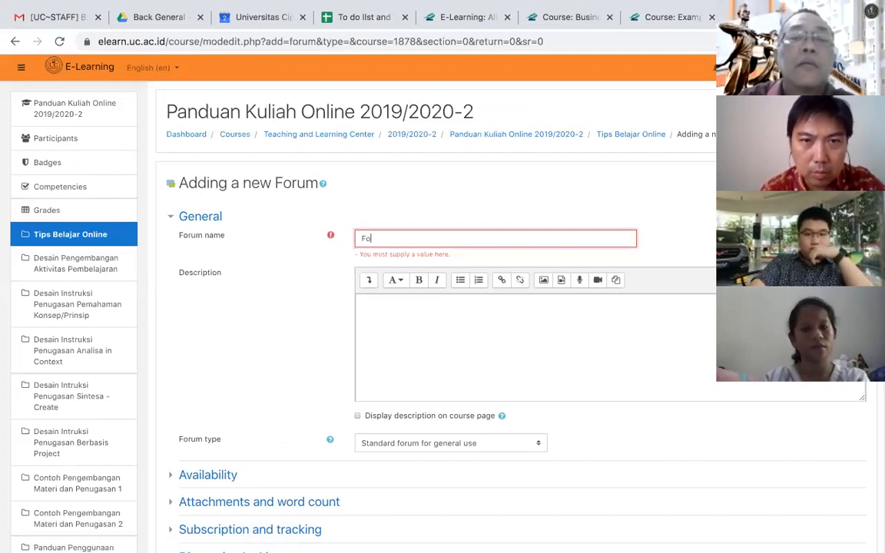
text(rum)
text(1)
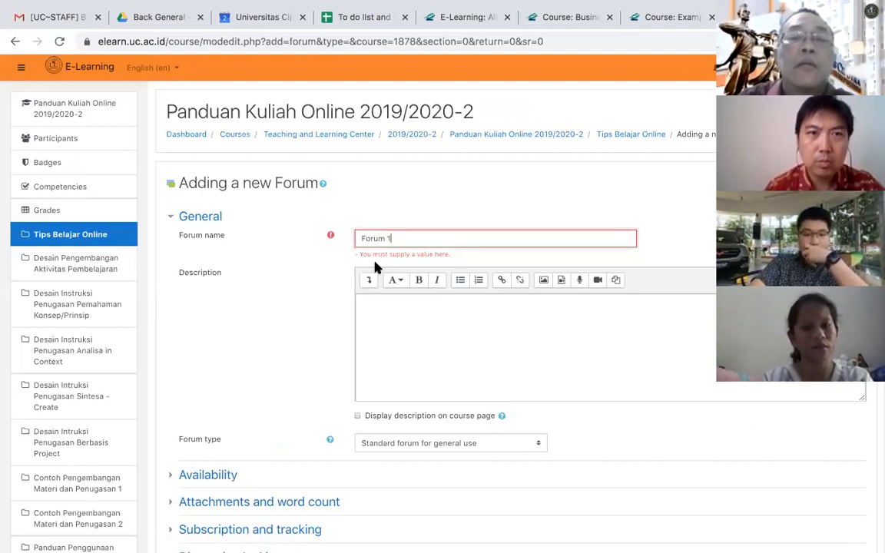
- Enter "Instriksi kerja dan deskripsi chat" as the forum's description
click(370, 320)
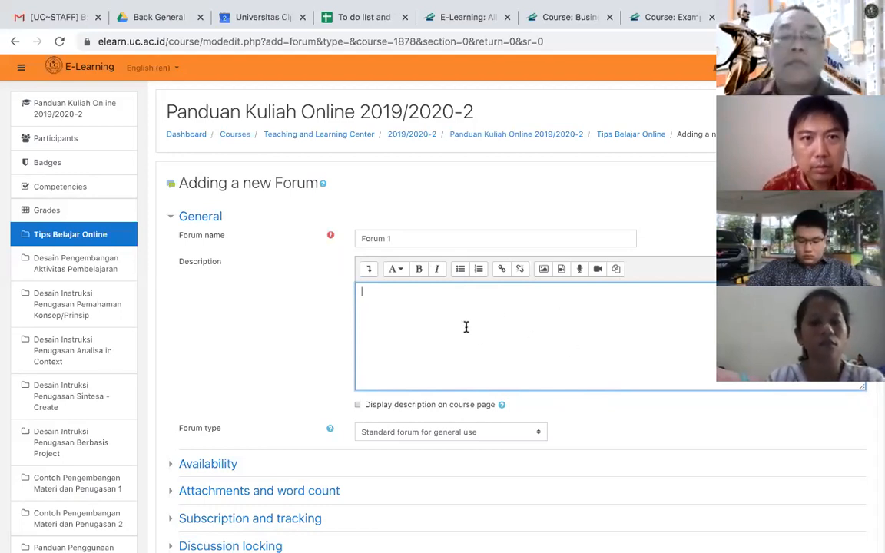
text(Instriksi )
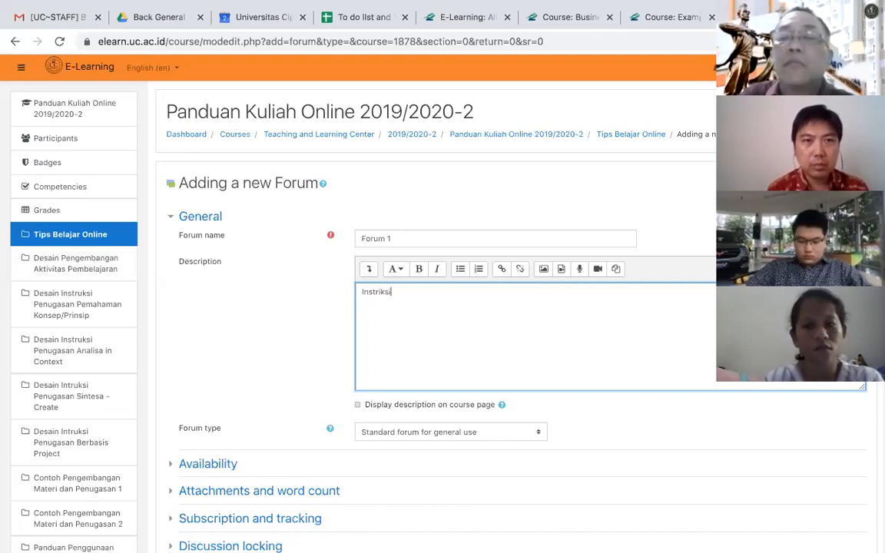
text(ker)
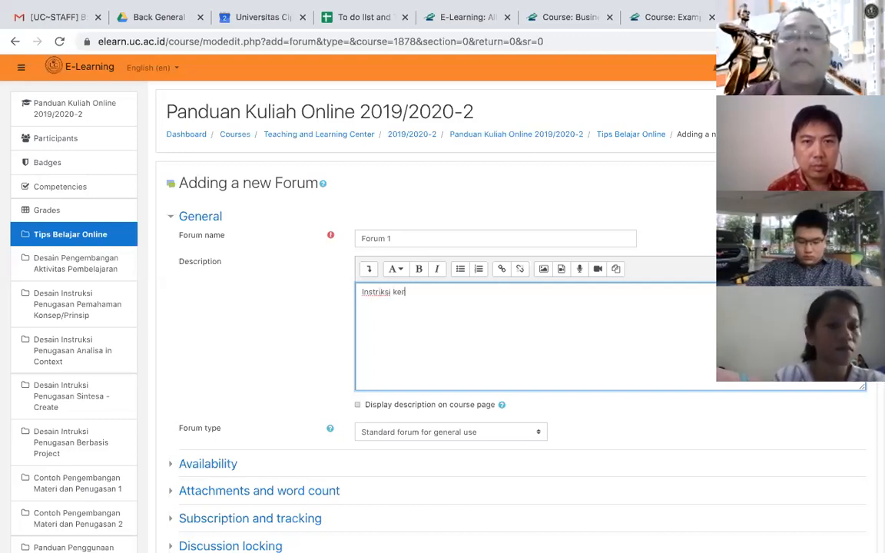
text(ja dan desk)
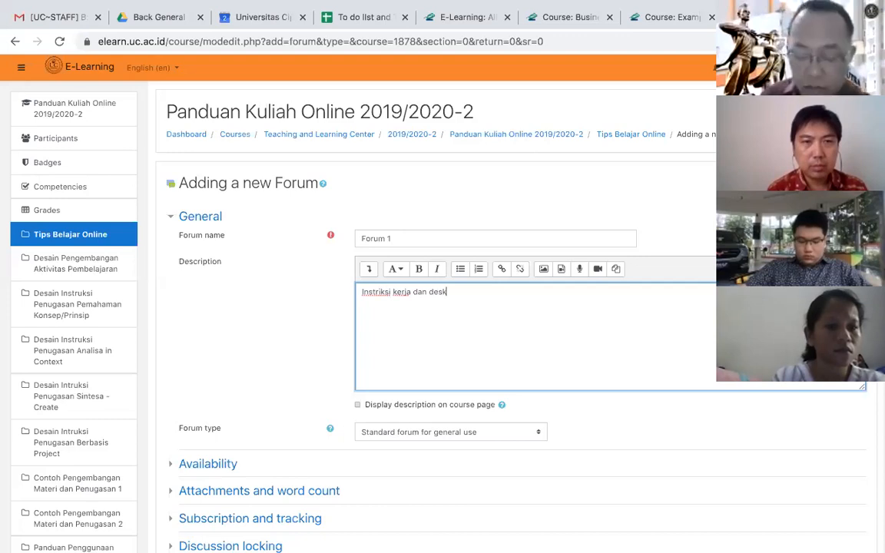
text(ripsi chat)
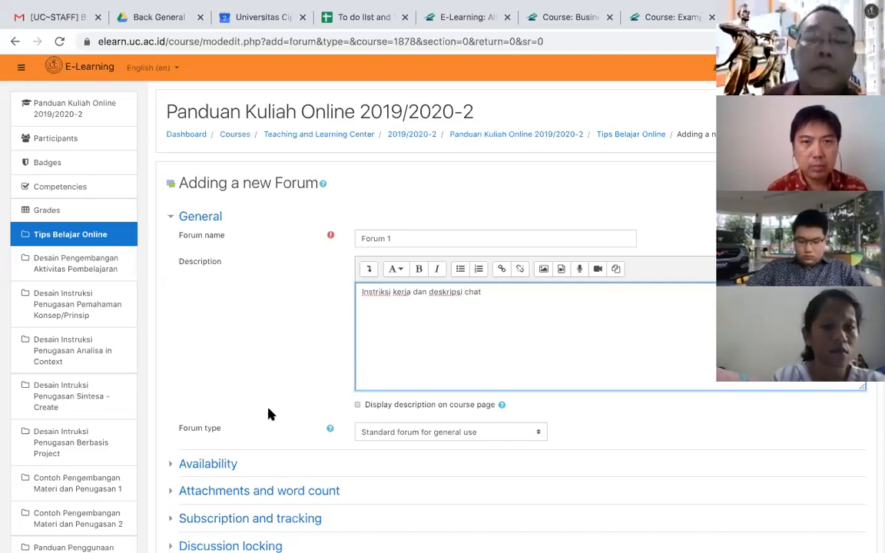
- Enable the forum's due date and cut-off date in the Availability settings and set the due time to 12:00
scroll(268, 415, down, 2)
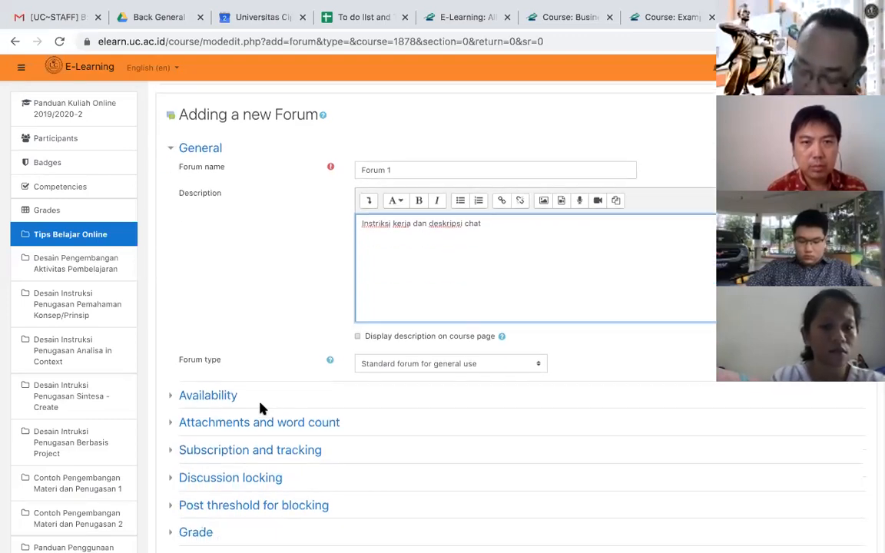
click(209, 397)
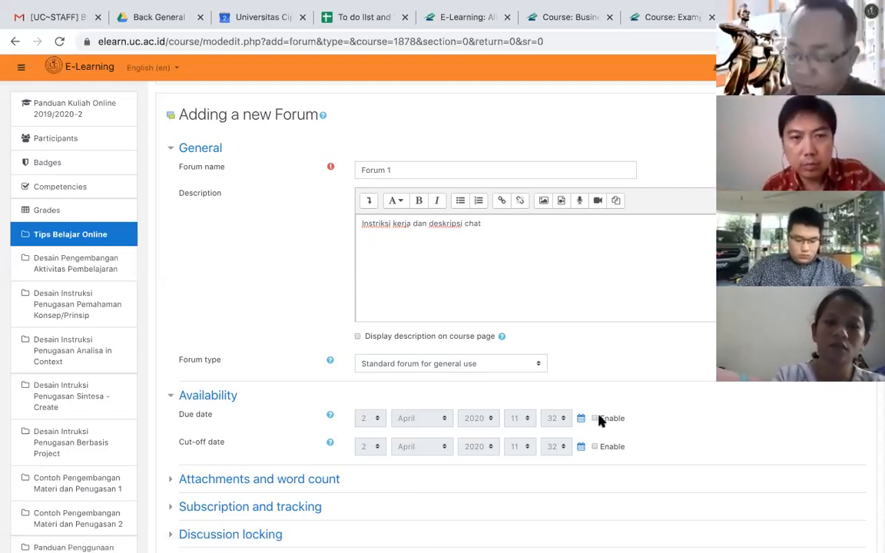
click(597, 419)
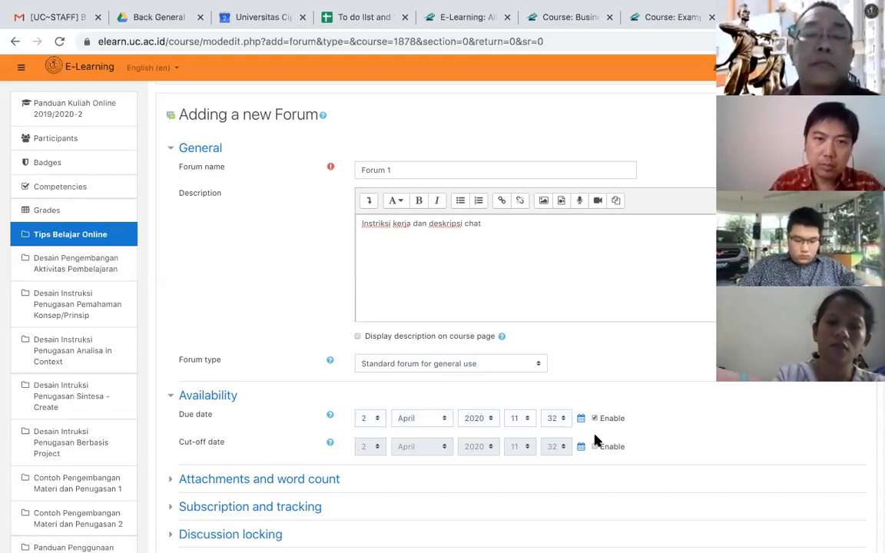
click(595, 447)
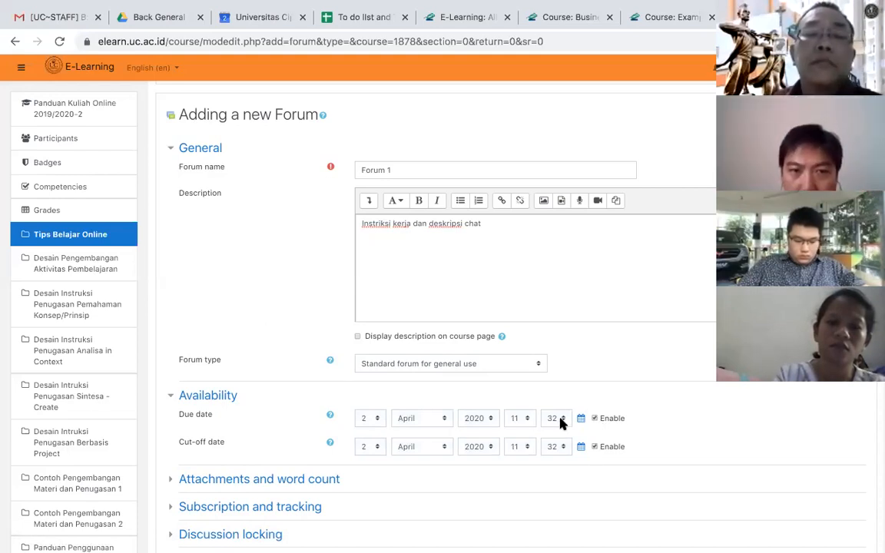
click(526, 421)
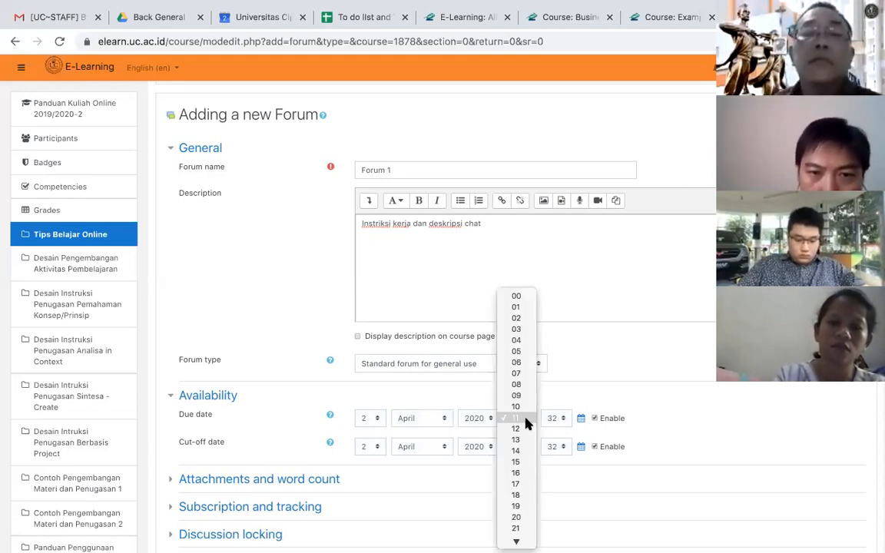
click(525, 428)
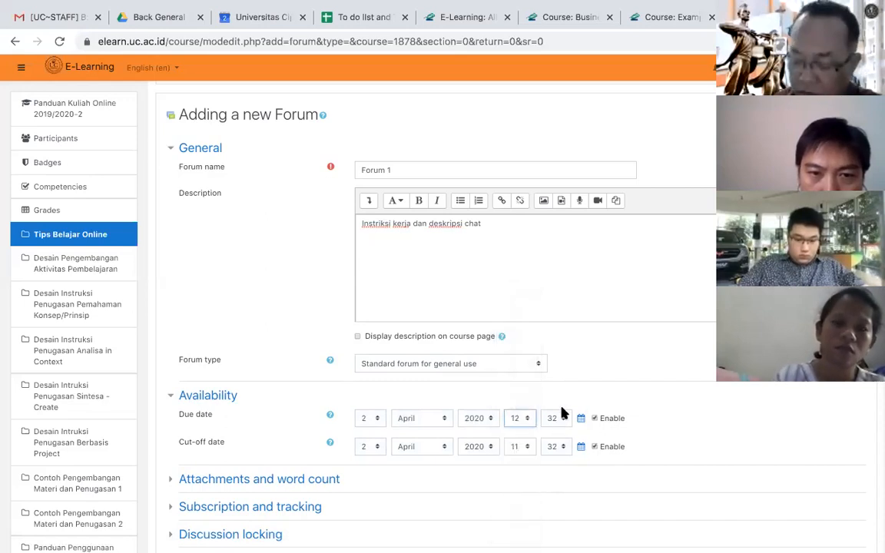
click(562, 418)
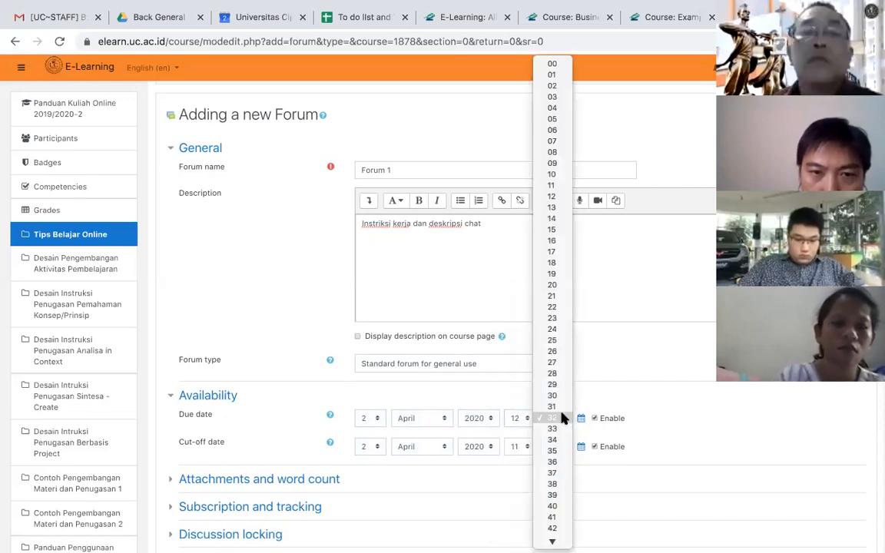
click(547, 63)
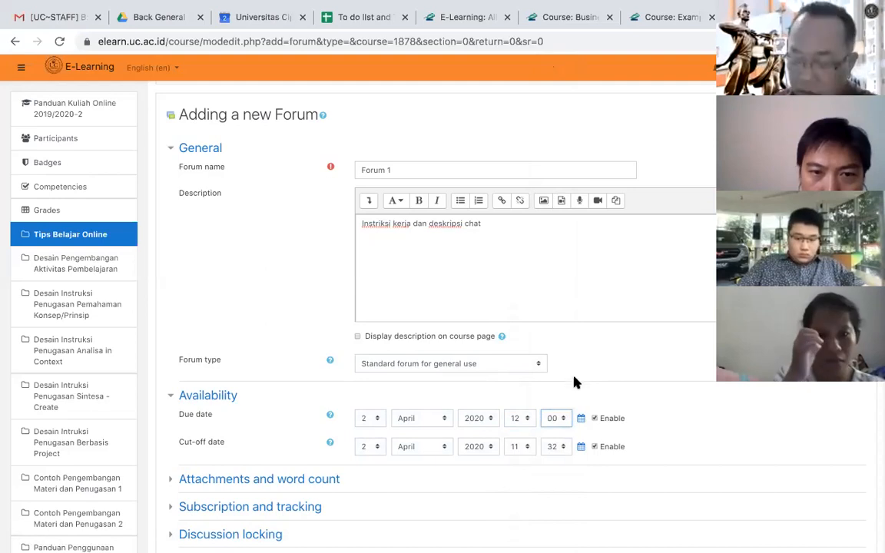
- Switch the cut-off date off and on again, and set its time to 12:05
click(594, 447)
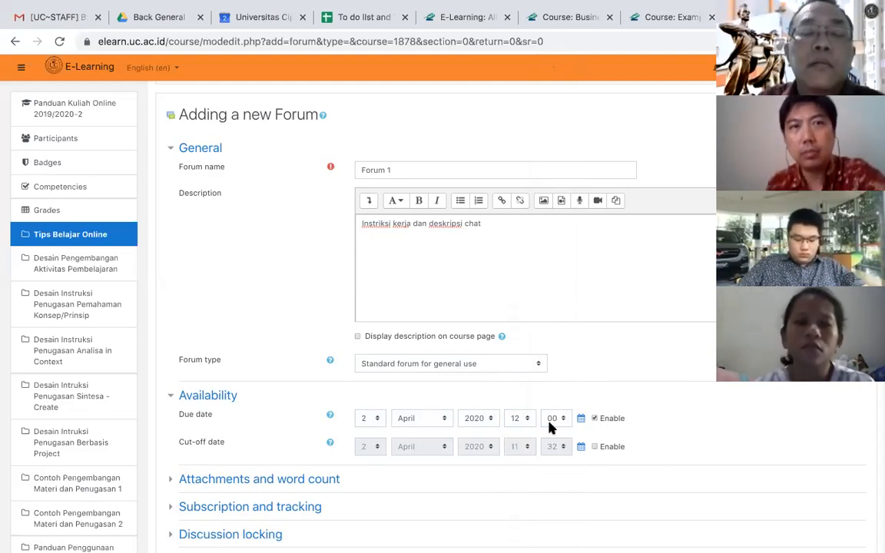
click(595, 447)
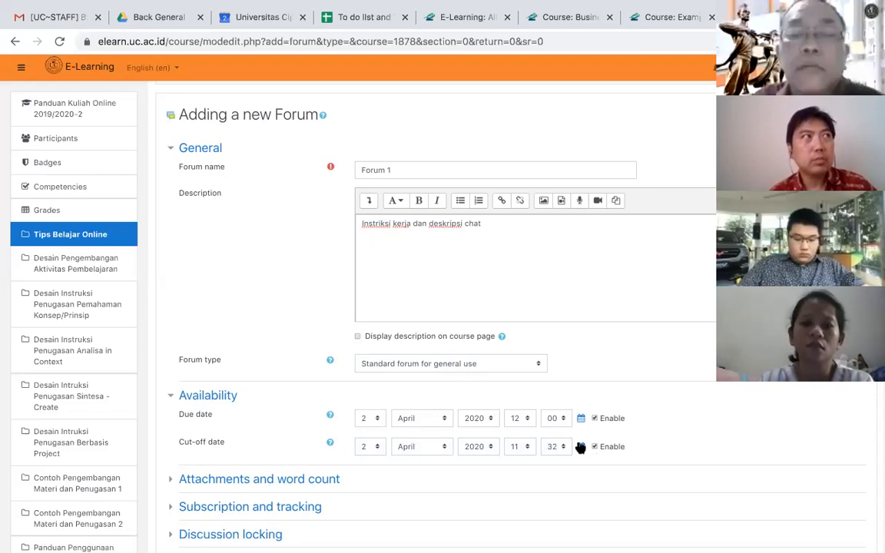
click(526, 447)
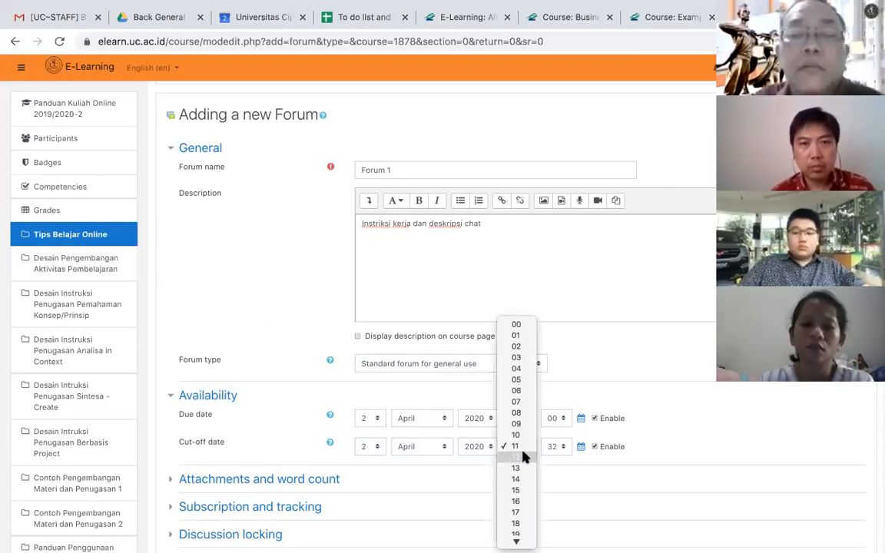
click(523, 457)
click(558, 448)
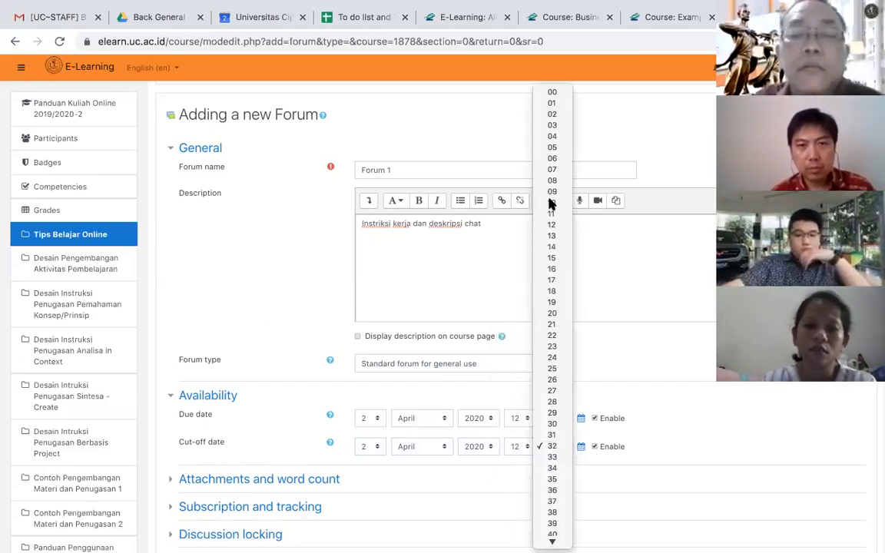
click(554, 147)
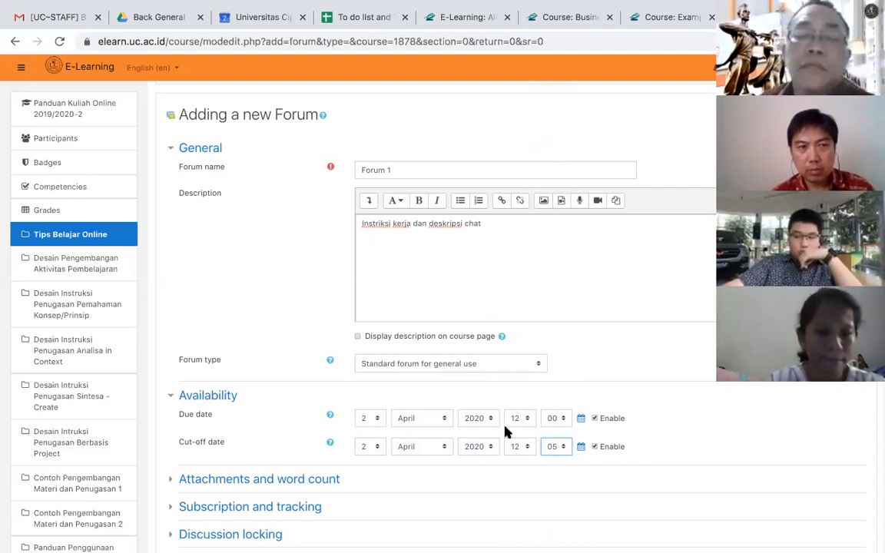
- Expand the forum's Attachments and word count settings and examine the attachment size, attachment number and word count options
scroll(459, 427, down, 1)
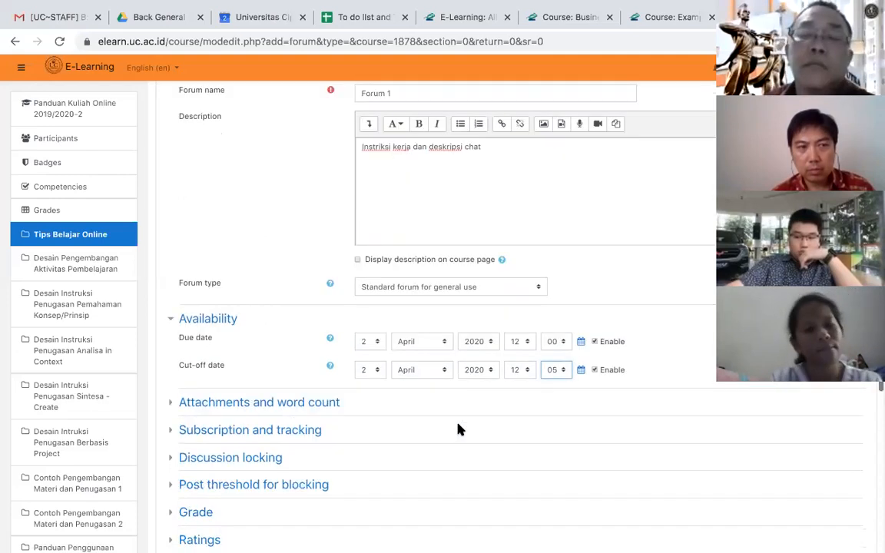
click(304, 408)
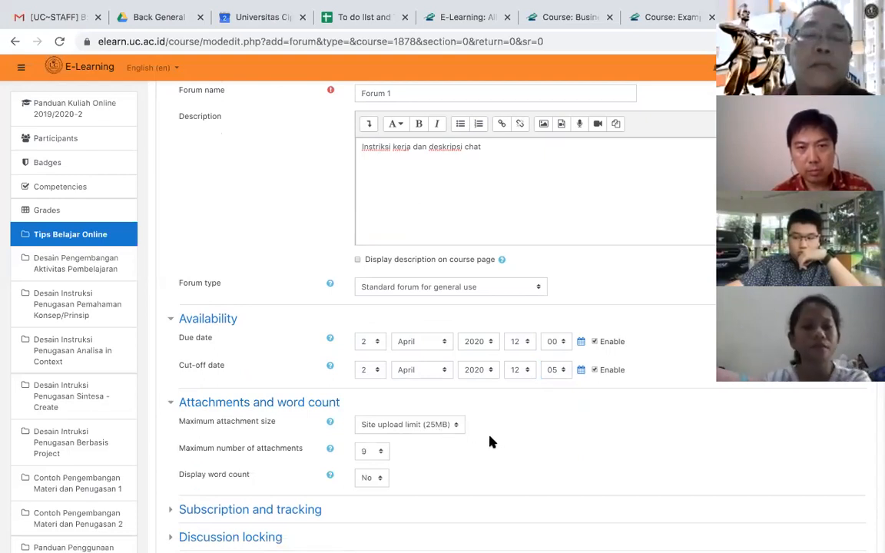
scroll(481, 450, down, 1)
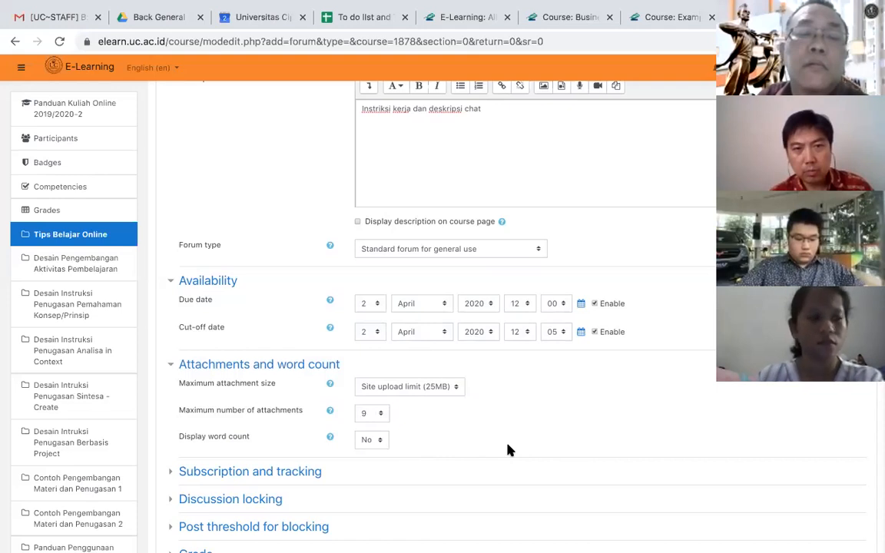
scroll(507, 449, down, 2)
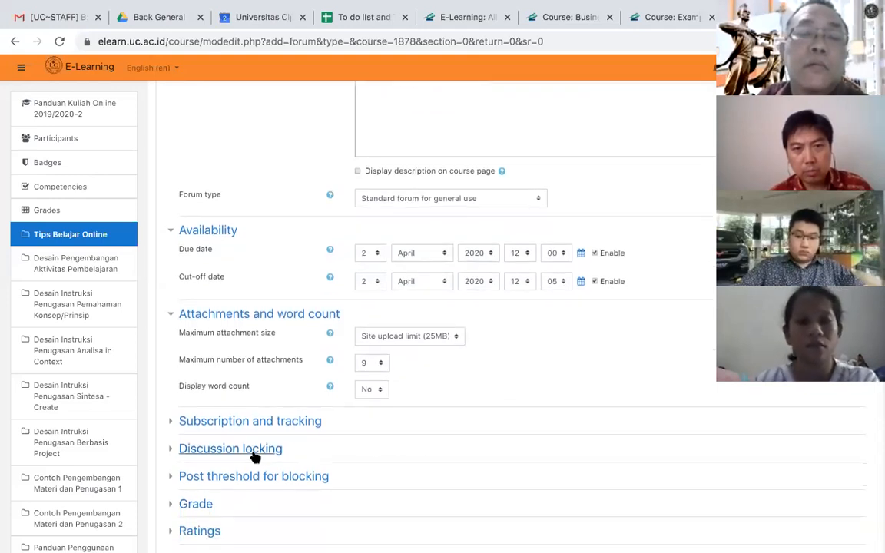
- Expand the forum's Ratings settings and open the list of aggregate types
scroll(238, 460, down, 2)
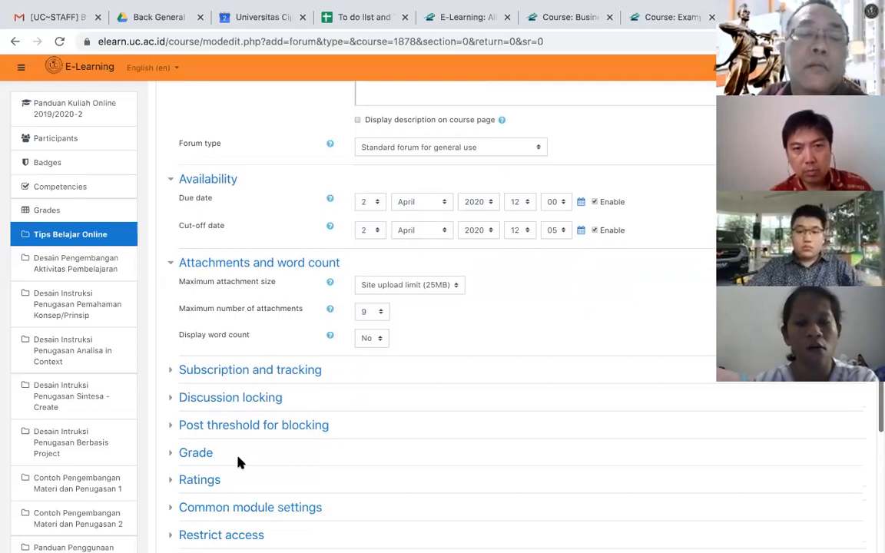
click(202, 479)
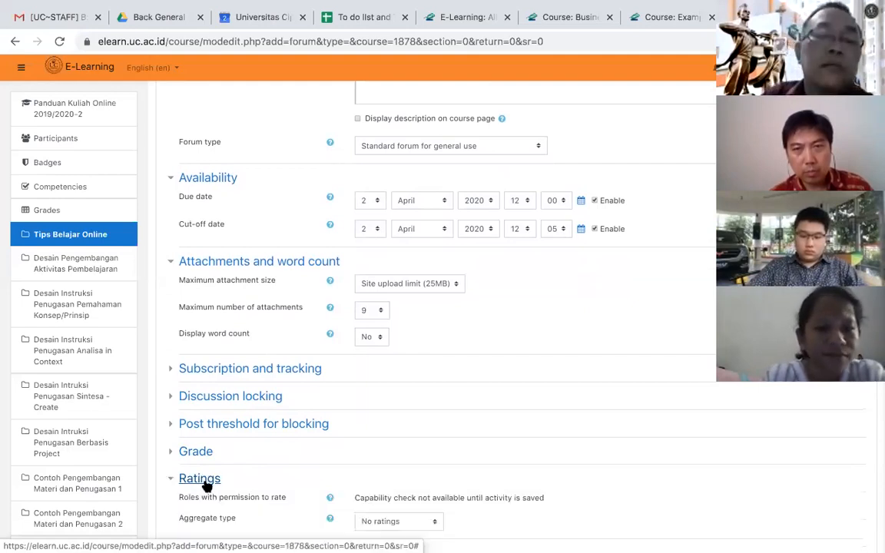
scroll(520, 458, down, 1)
scroll(520, 458, down, 1)
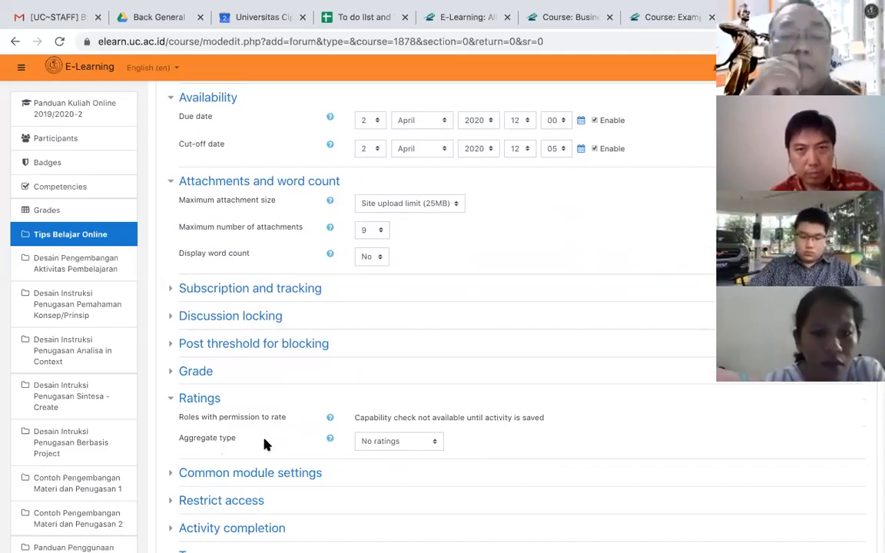
click(433, 443)
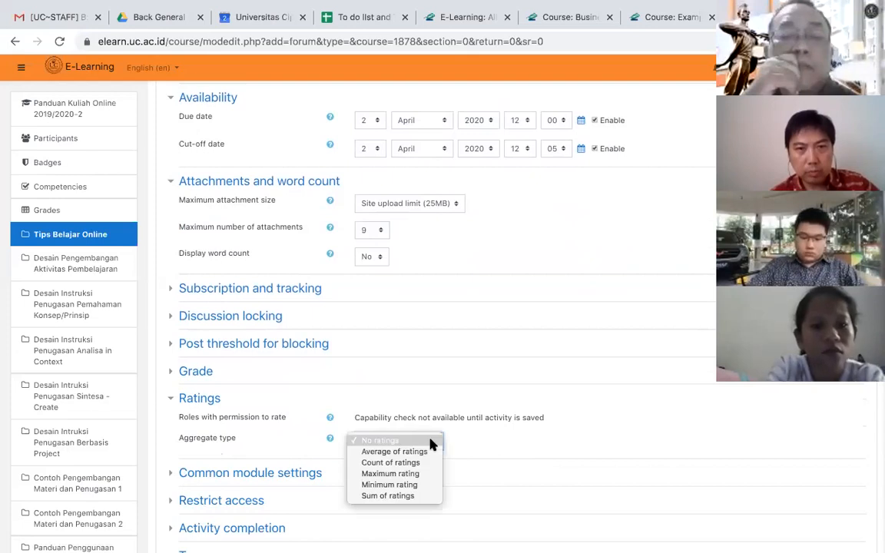
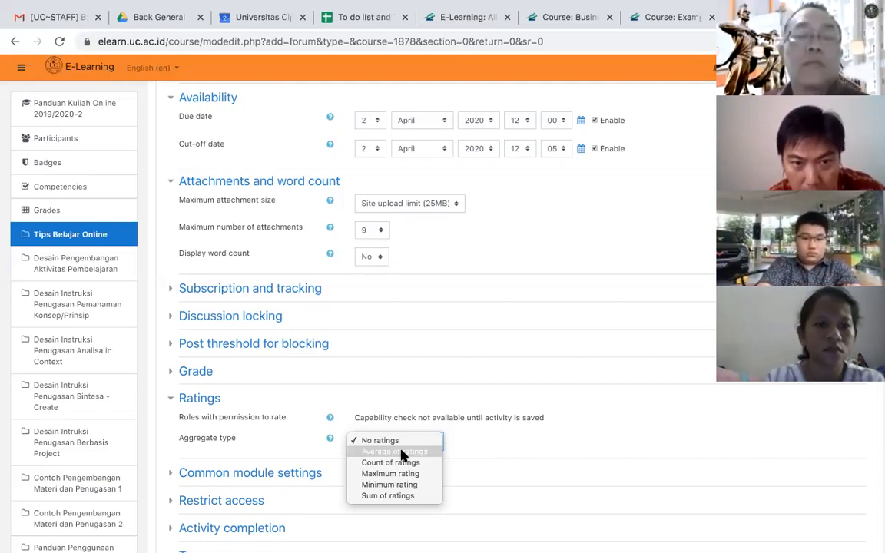
- Set the forum's rating aggregate type to Average of ratings and review the scale settings
click(401, 452)
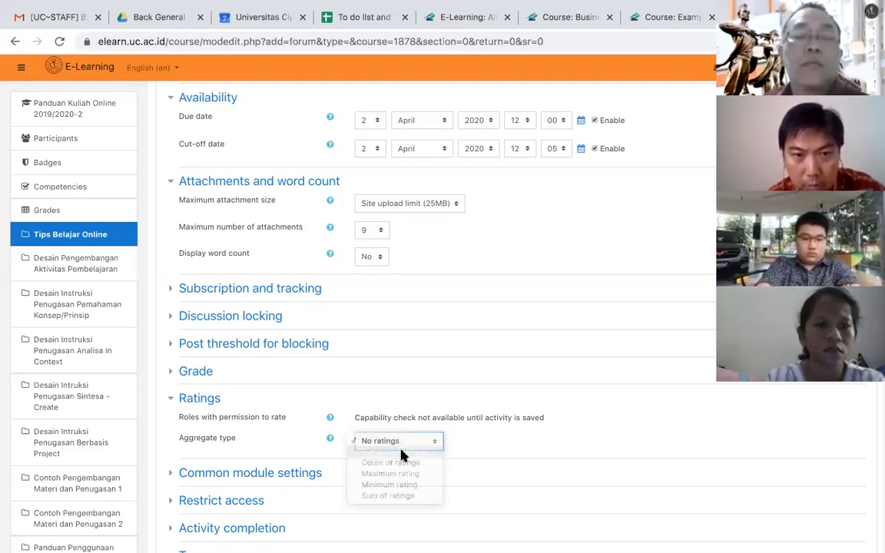
scroll(525, 443, down, 3)
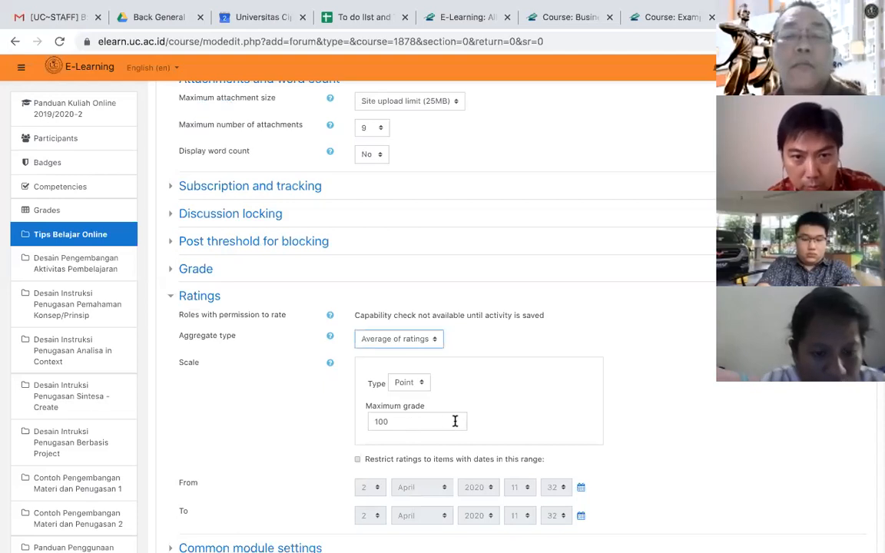
scroll(455, 420, down, 2)
scroll(455, 420, down, 5)
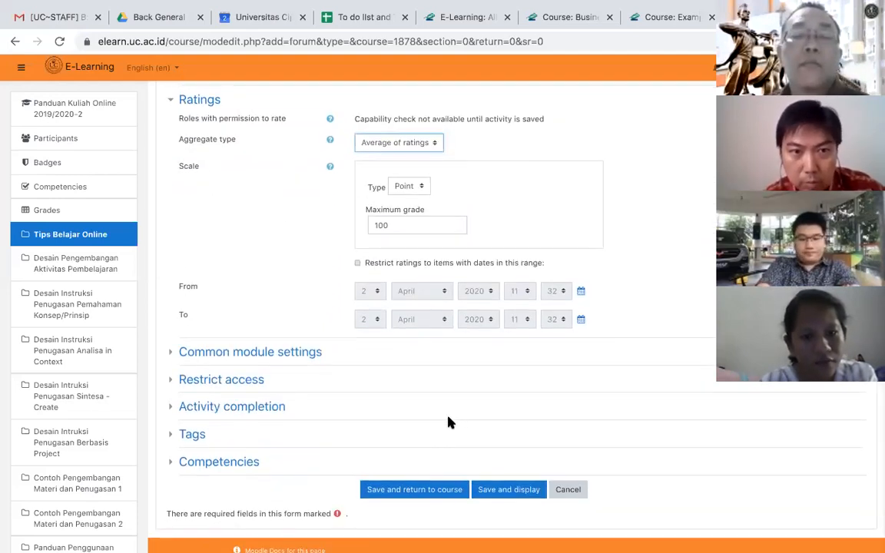
- Add an activity completion restriction in the forum's Restrict access settings, examine its list of activities, and remove the restriction
click(220, 382)
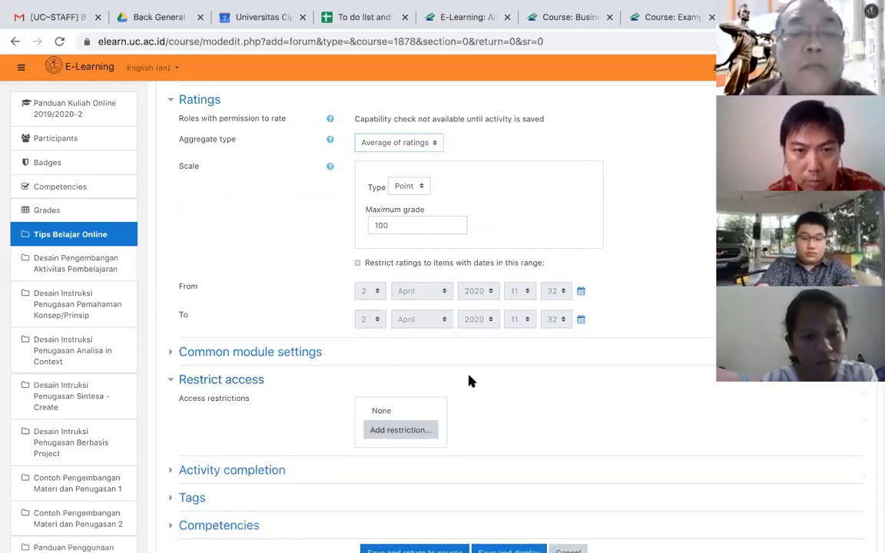
click(399, 430)
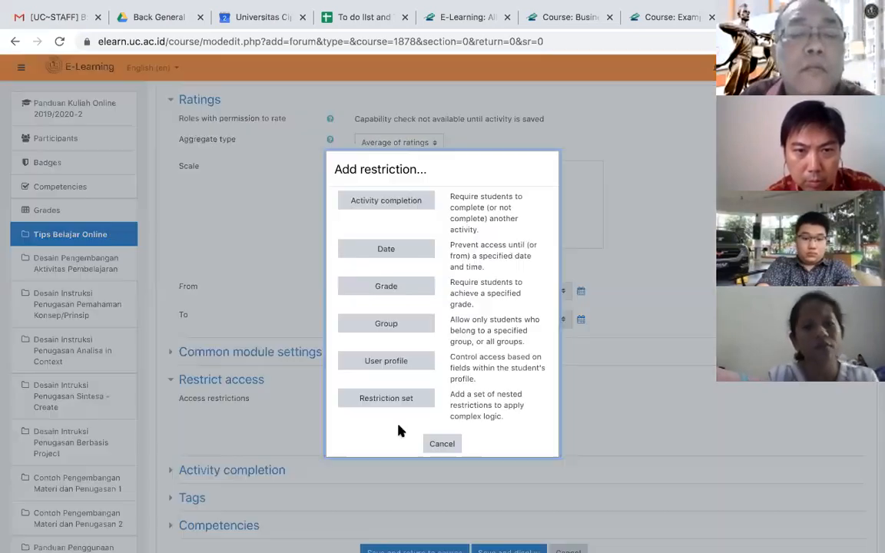
click(387, 202)
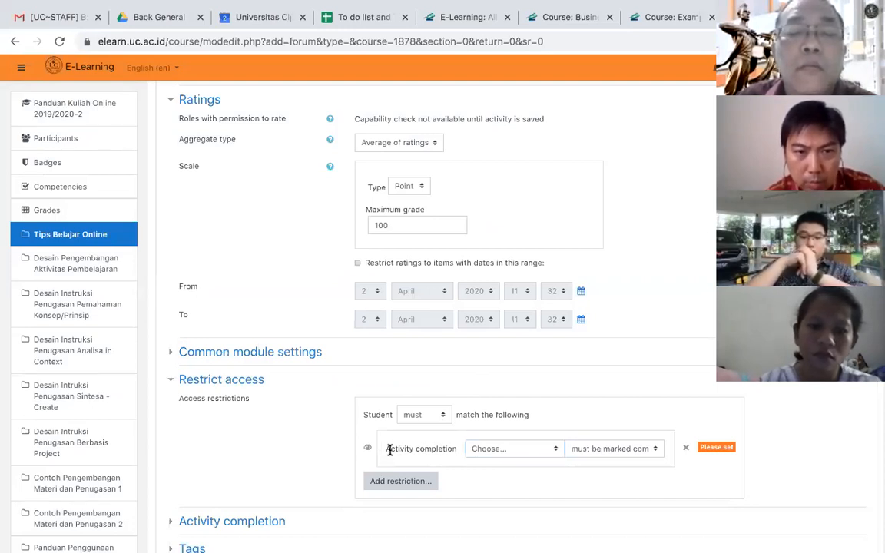
drag(388, 451, 455, 450)
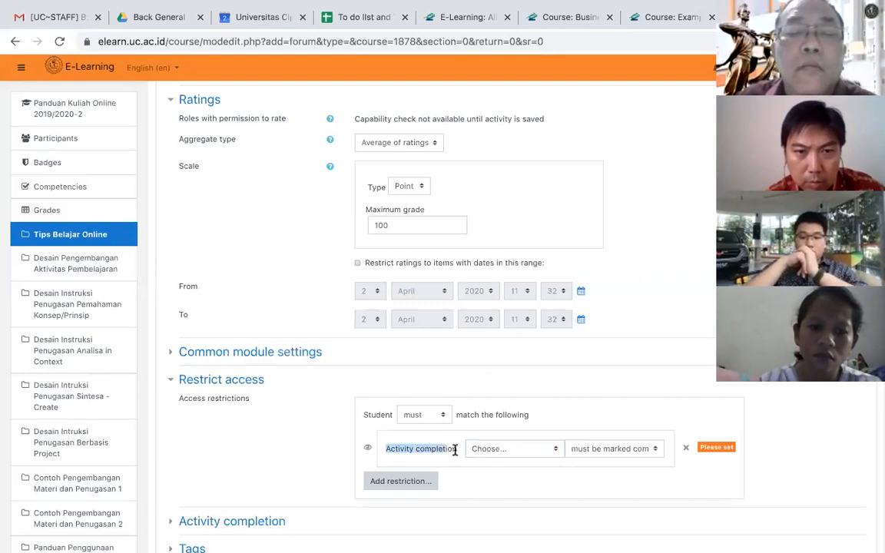
click(553, 451)
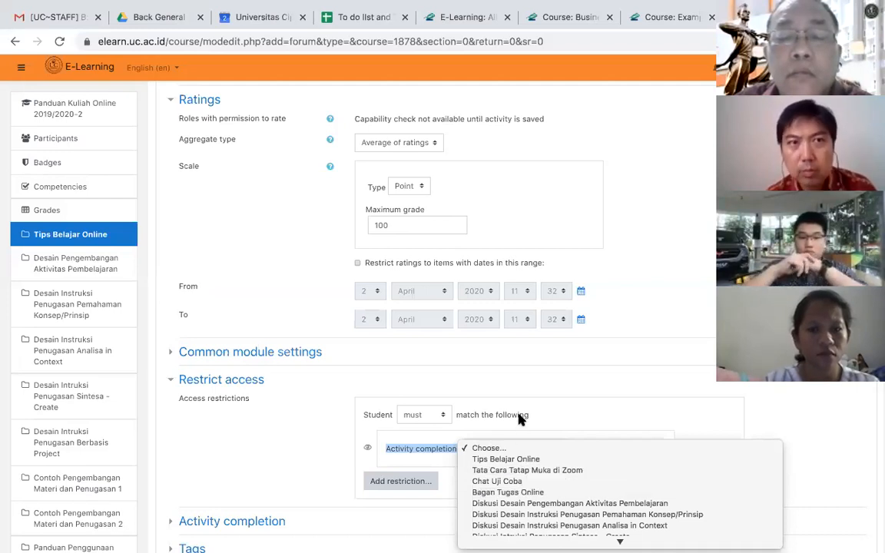
click(536, 392)
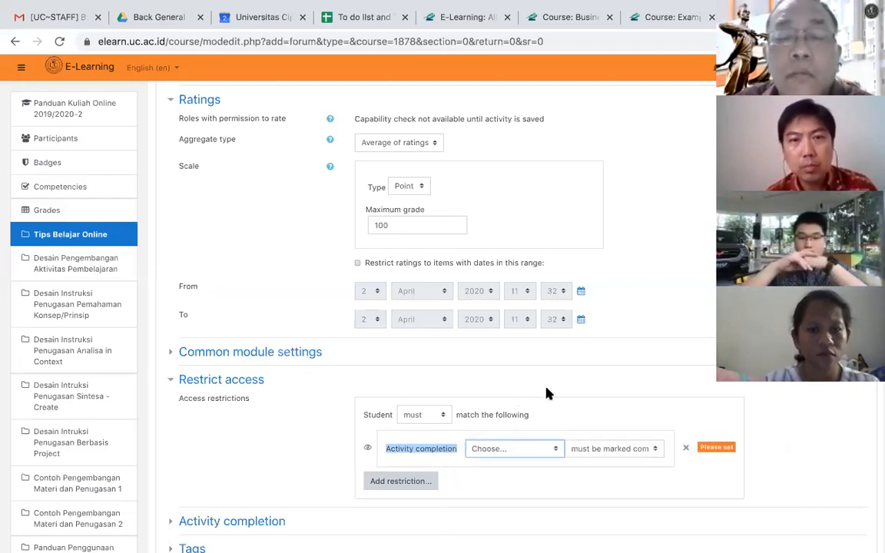
click(686, 450)
- Try a date restriction and a grade restriction on the forum, remove each one, and leave the restriction types without adding any
click(396, 432)
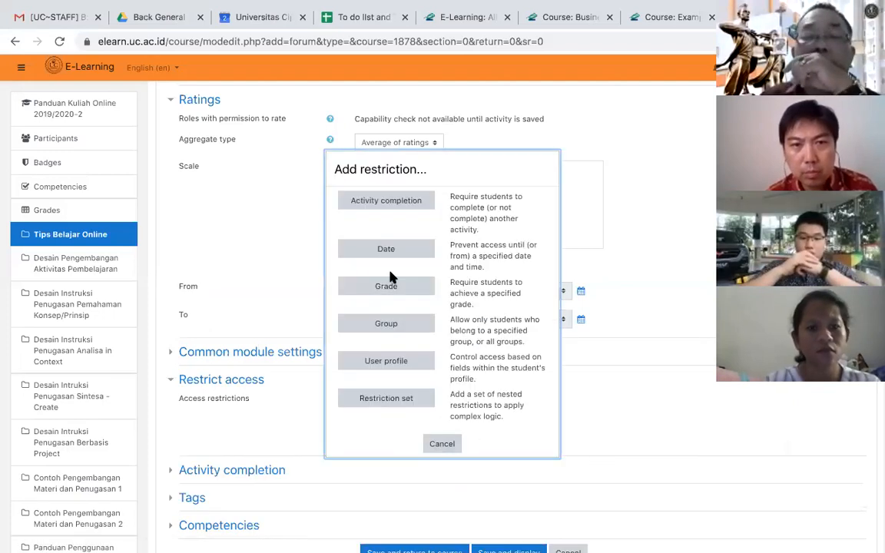
click(388, 251)
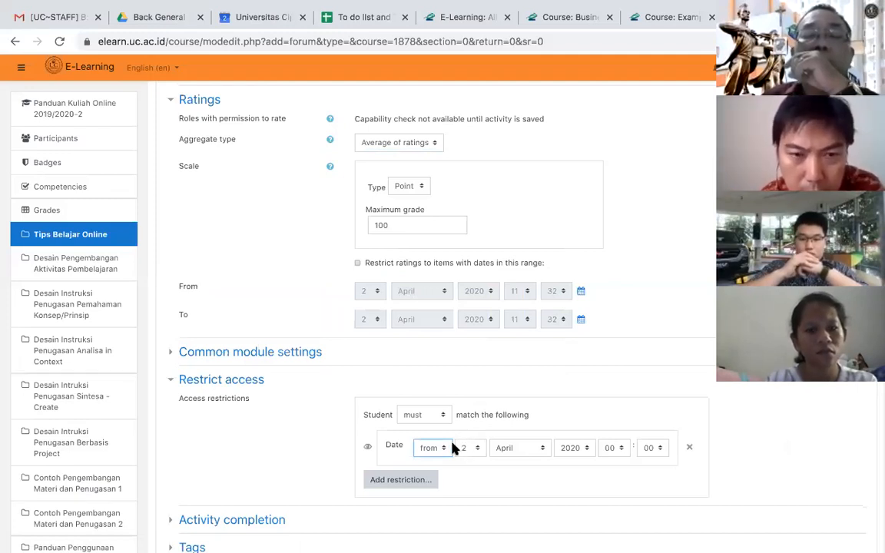
click(689, 447)
click(408, 431)
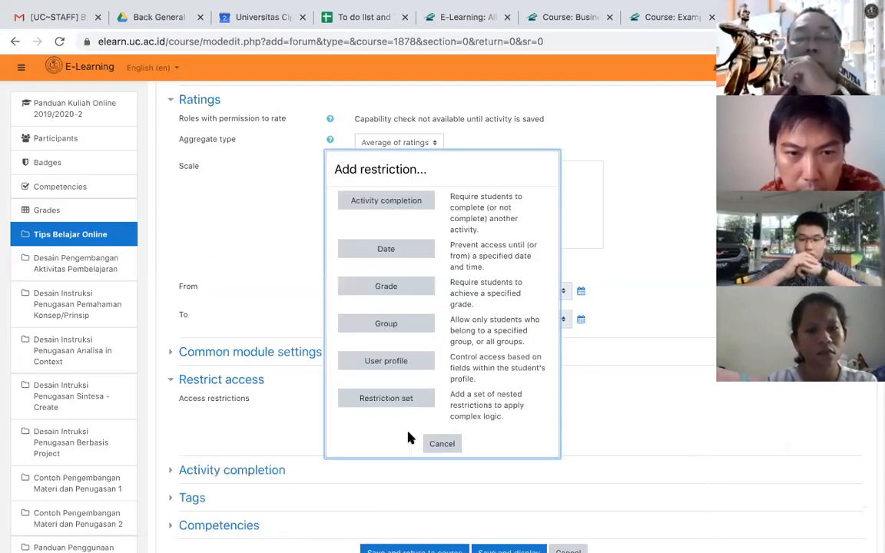
click(397, 289)
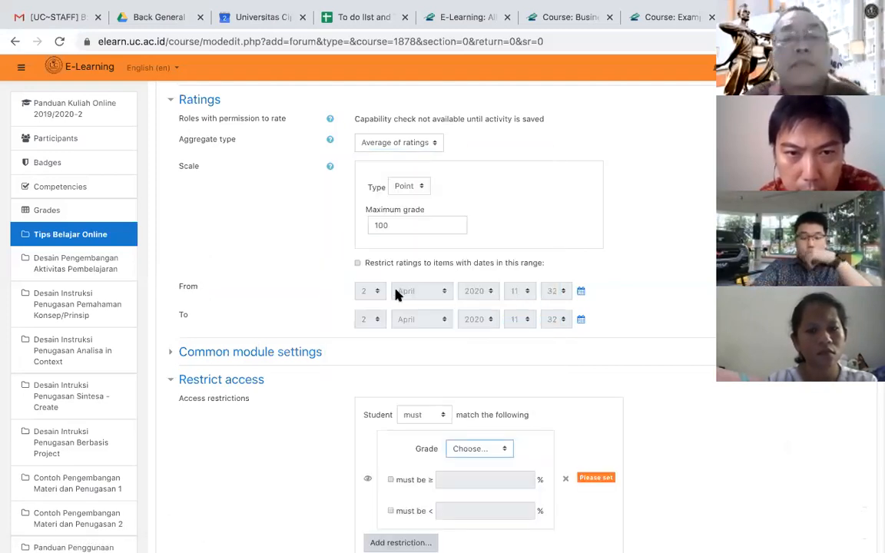
click(567, 481)
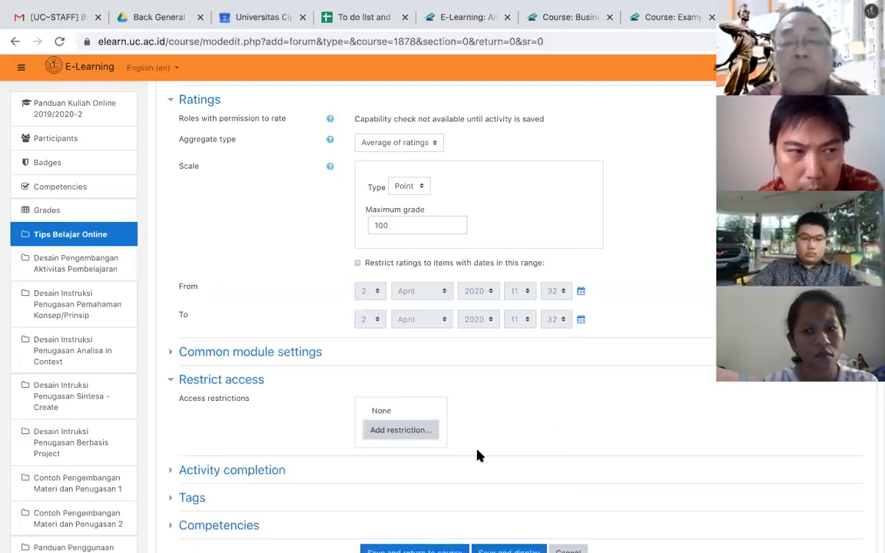
click(398, 428)
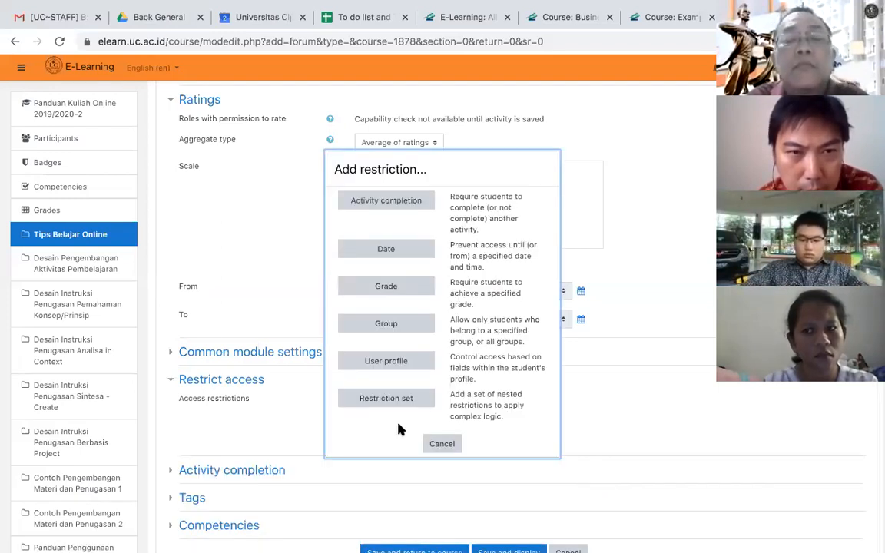
click(443, 445)
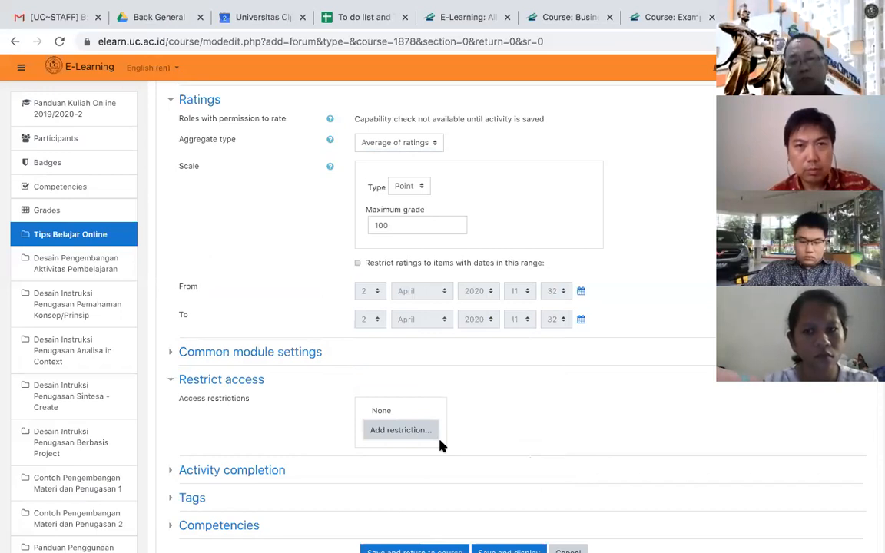
- Save and display Forum 1, and highlight its description on the forum page
scroll(441, 446, down, 3)
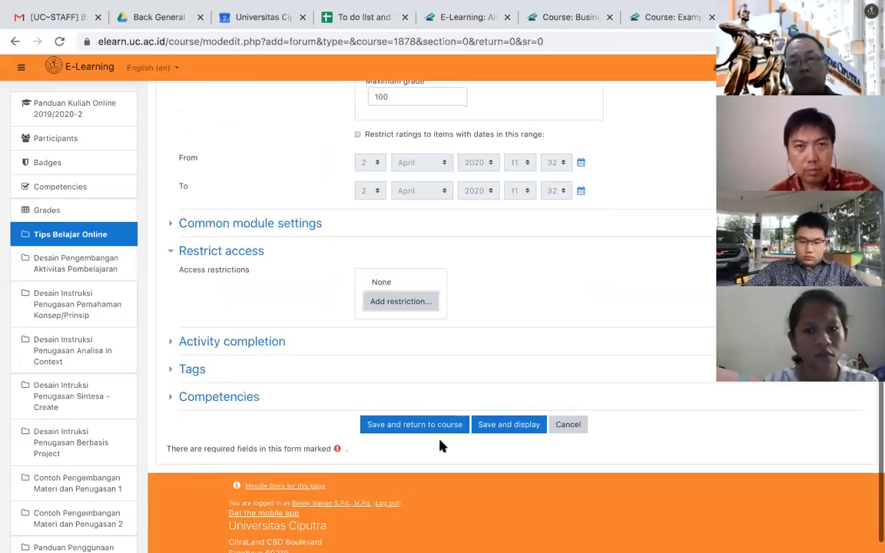
click(500, 425)
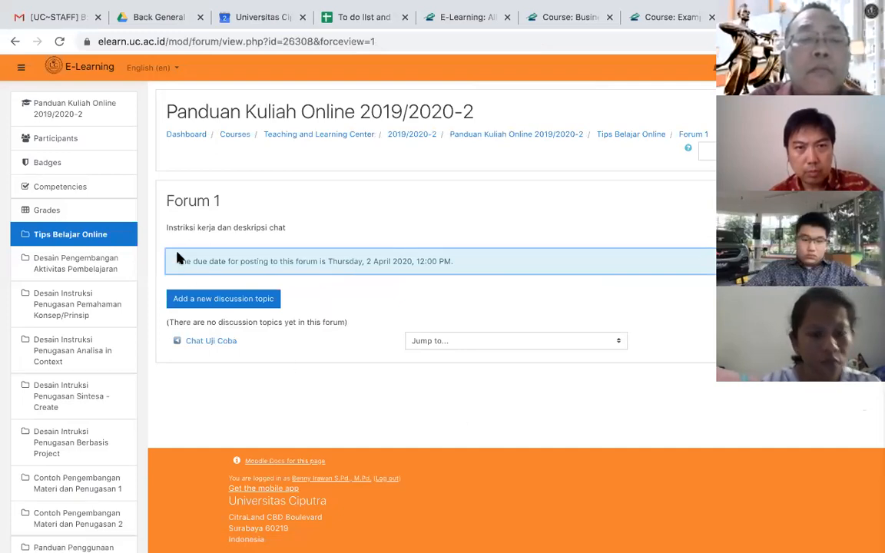
drag(167, 227, 284, 224)
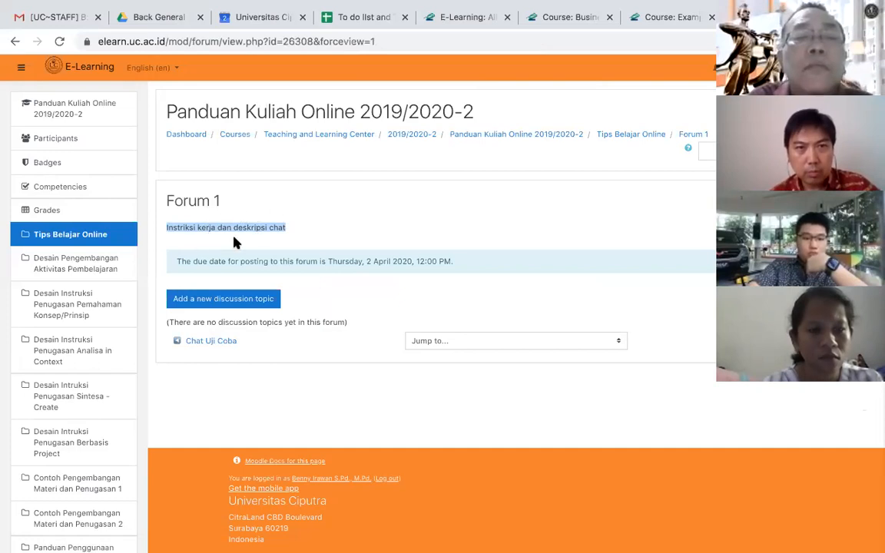
click(352, 231)
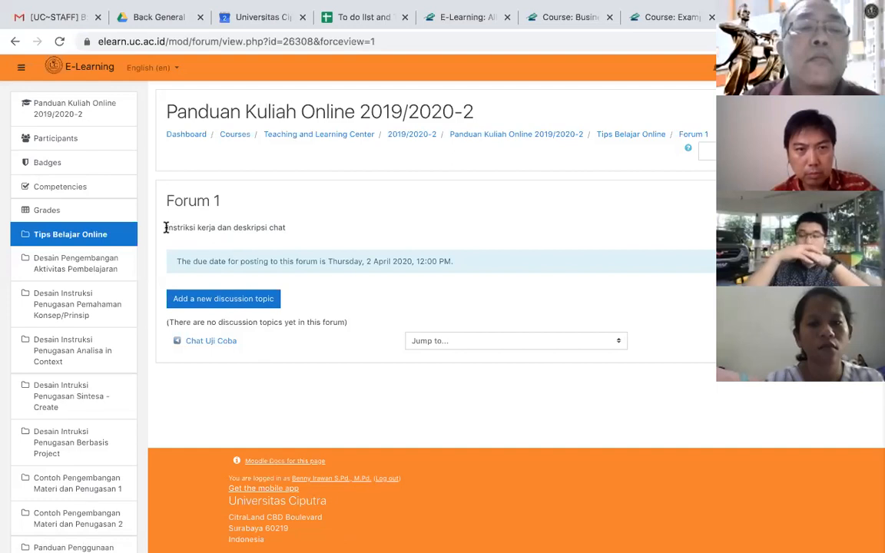
drag(166, 227, 261, 236)
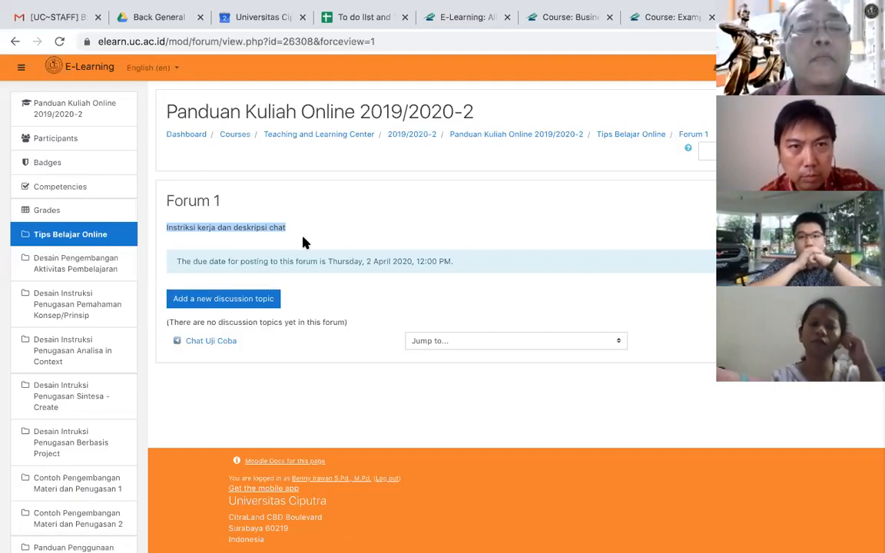
- Post a new discussion topic to Forum 1 with the subject "Topik 1" and the message "Silahkan komentar"
click(231, 300)
click(386, 325)
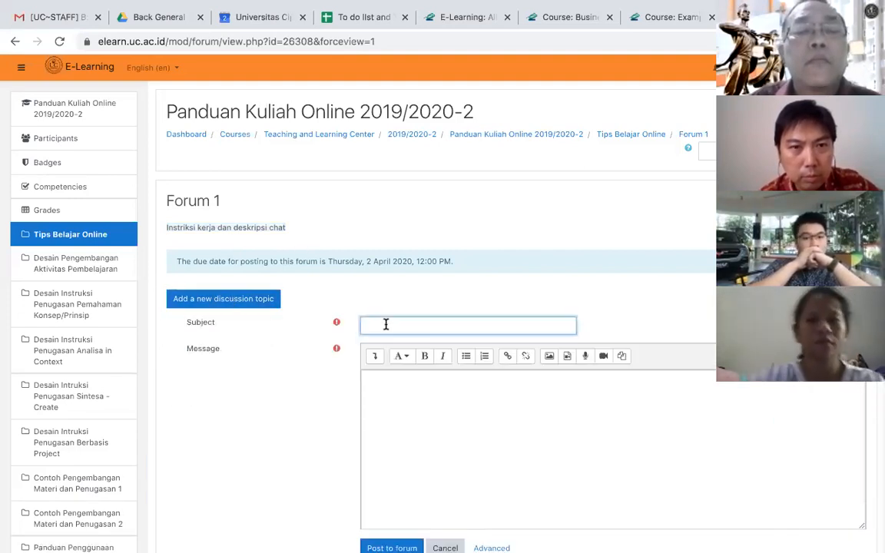
text(Topik)
text(1)
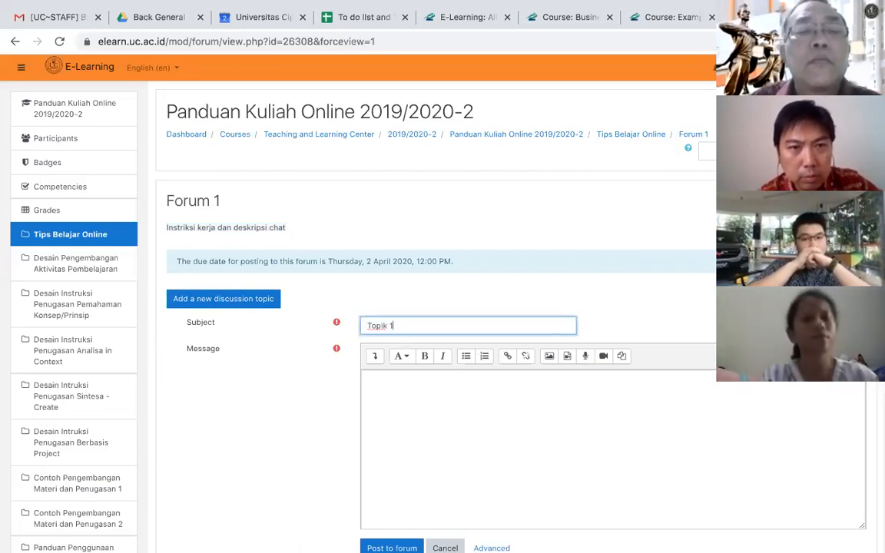
click(369, 378)
text(S)
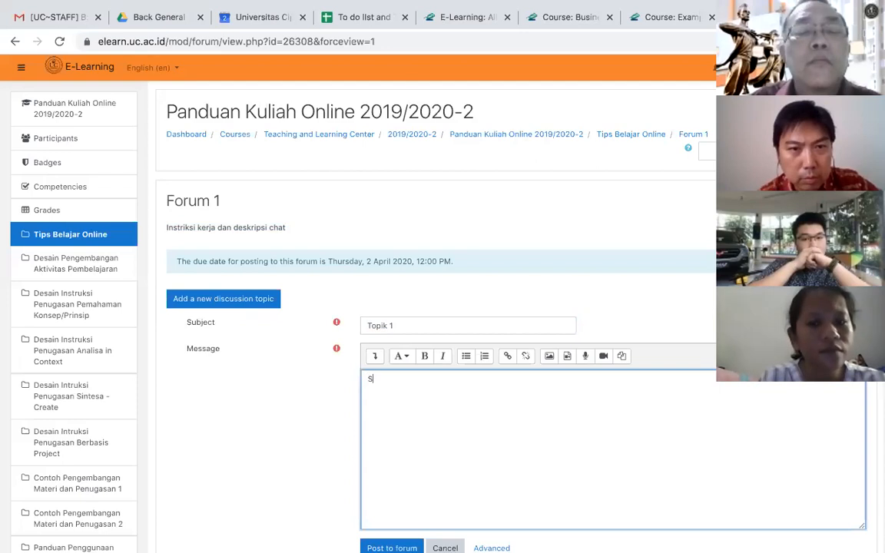
text(ilahkan komentar)
scroll(461, 307, down, 2)
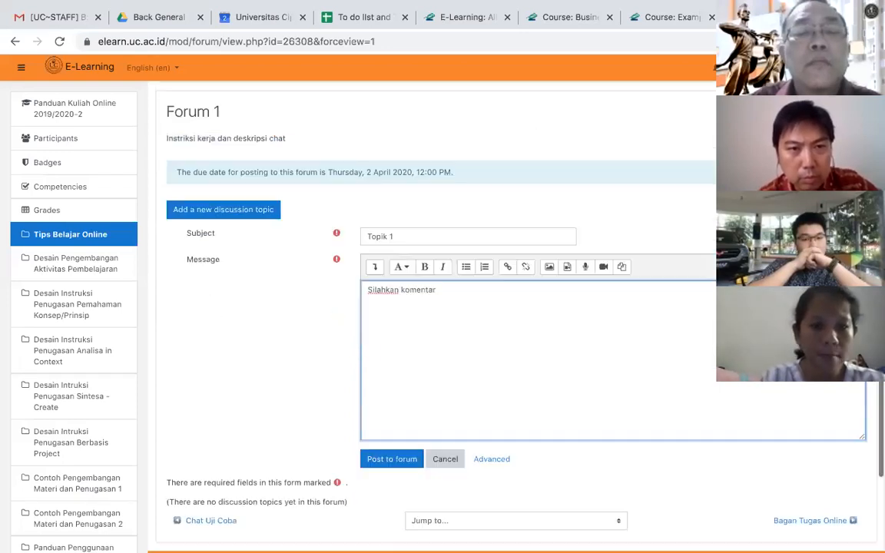
click(394, 458)
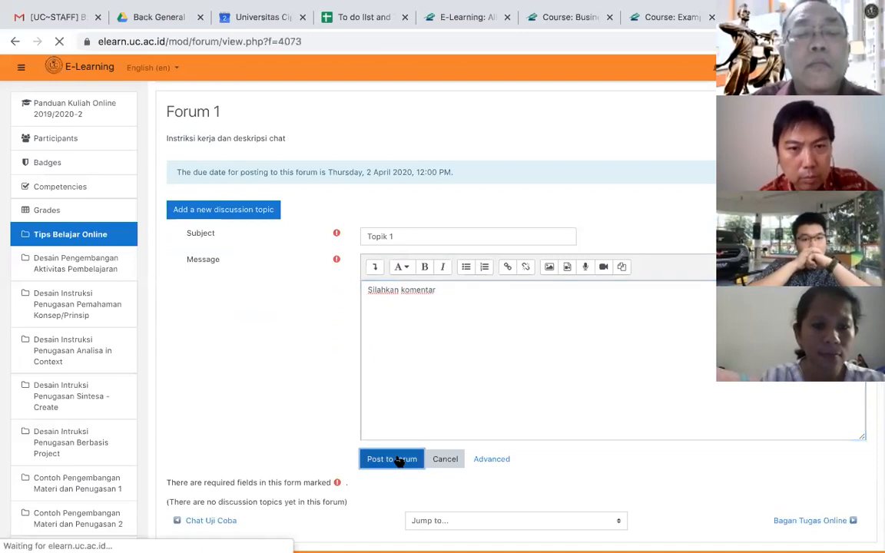
scroll(334, 430, down, 1)
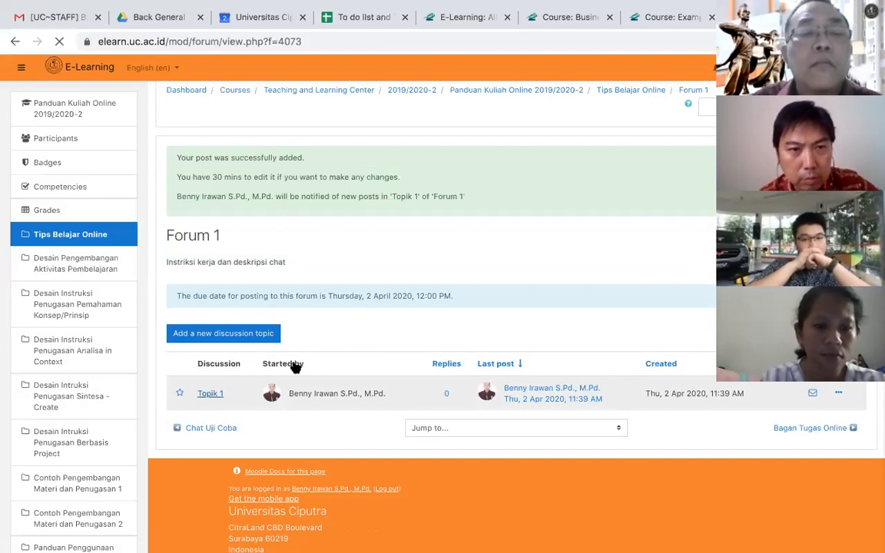
scroll(338, 400, up, 1)
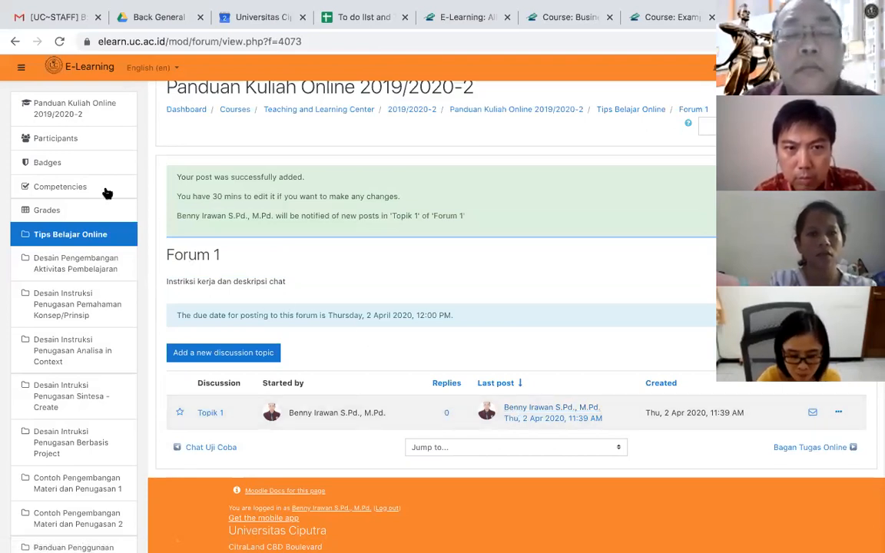
- Return to the Panduan Kuliah Online 2019/2020-2 course page, open Forum 1 under Tips Belajar Online, and select its web address
click(66, 115)
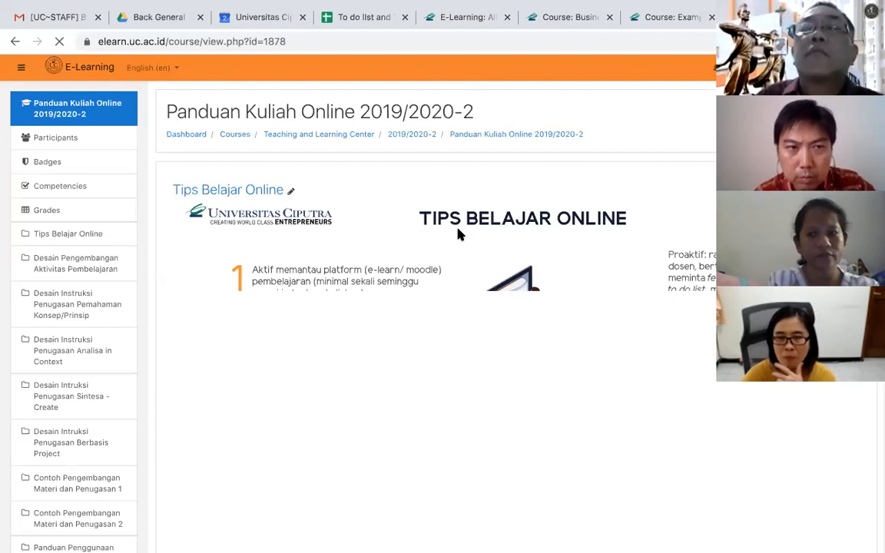
scroll(459, 235, down, 1)
scroll(459, 234, down, 5)
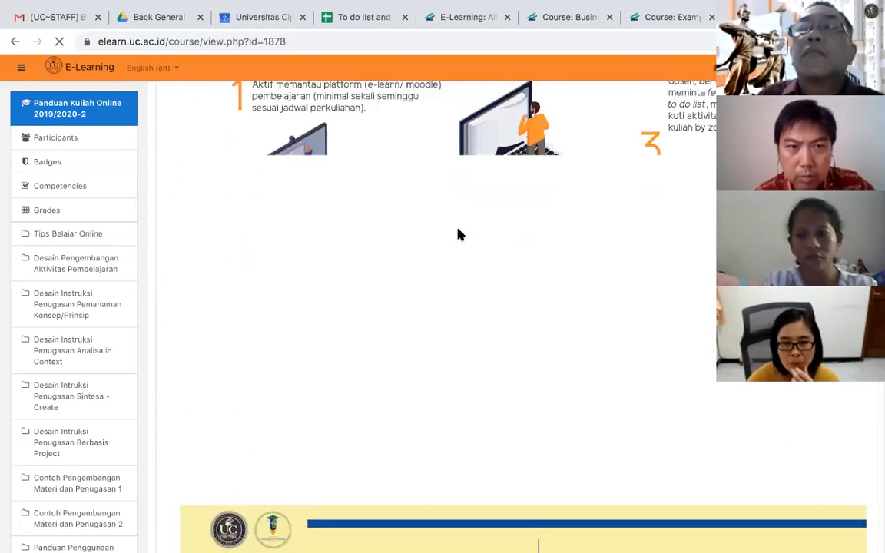
scroll(459, 234, down, 3)
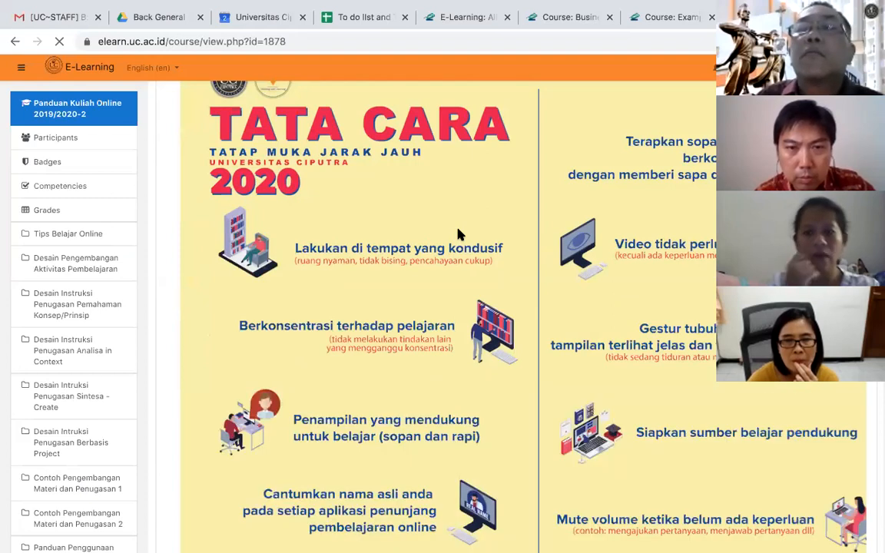
scroll(459, 234, up, 1)
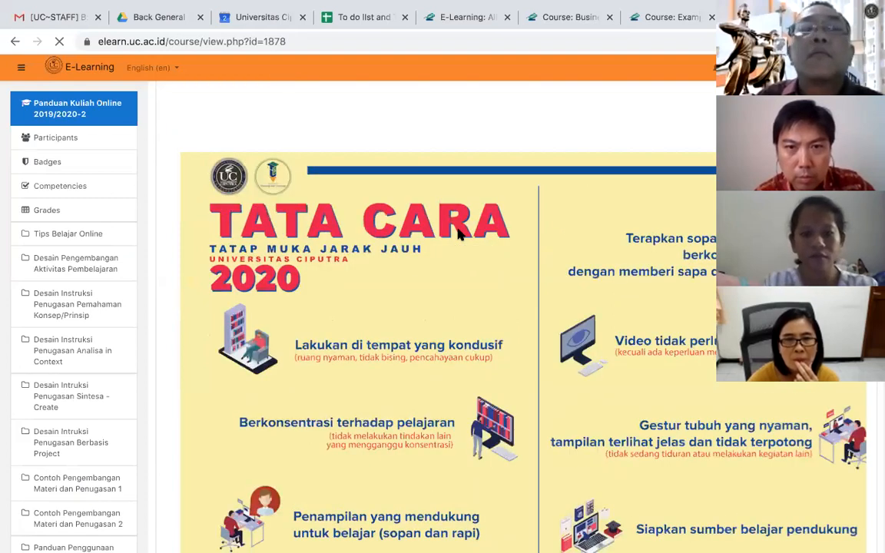
scroll(459, 234, down, 4)
scroll(459, 235, down, 3)
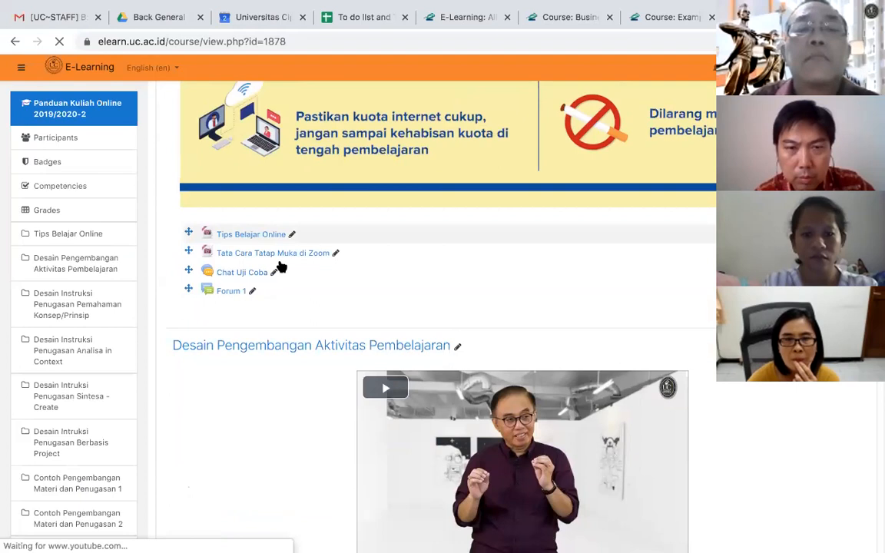
click(236, 292)
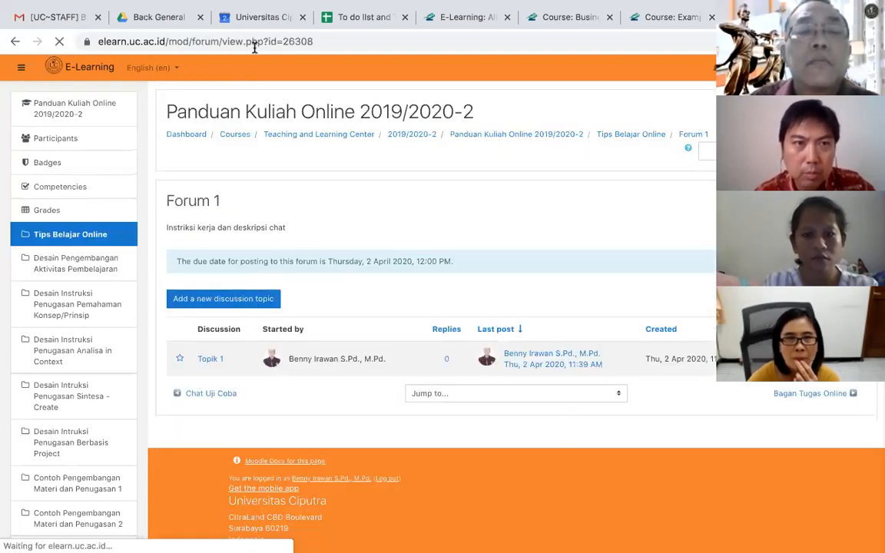
click(255, 43)
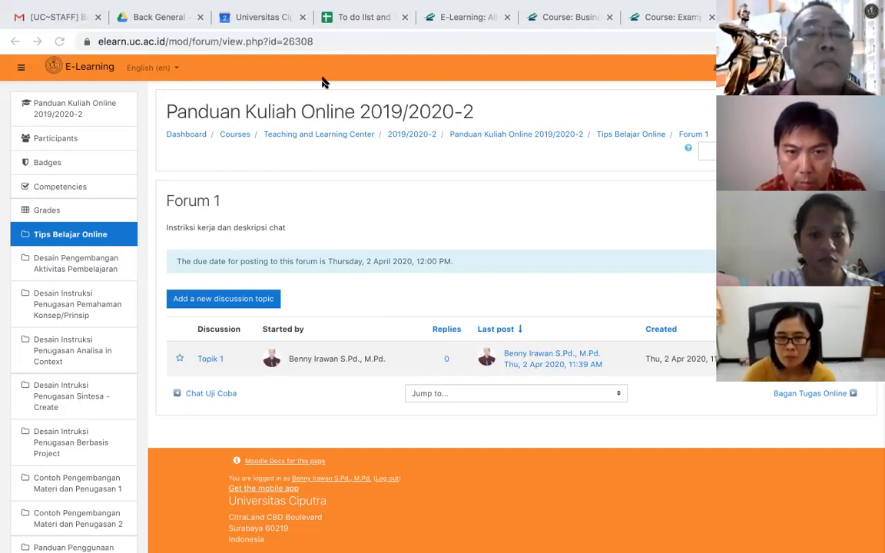
- Open the discussion "Topik 1" in Forum 1 and read through the participants' replies
click(209, 359)
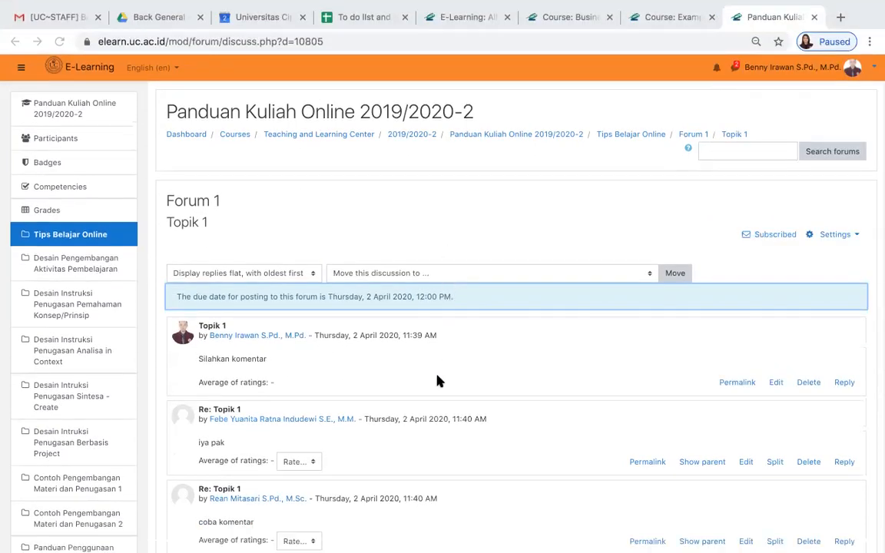
scroll(438, 382, down, 2)
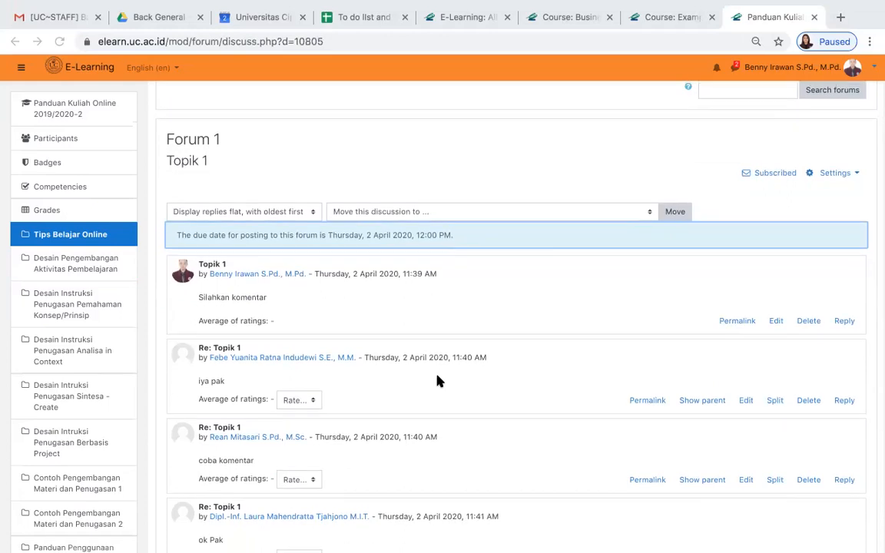
scroll(439, 381, down, 1)
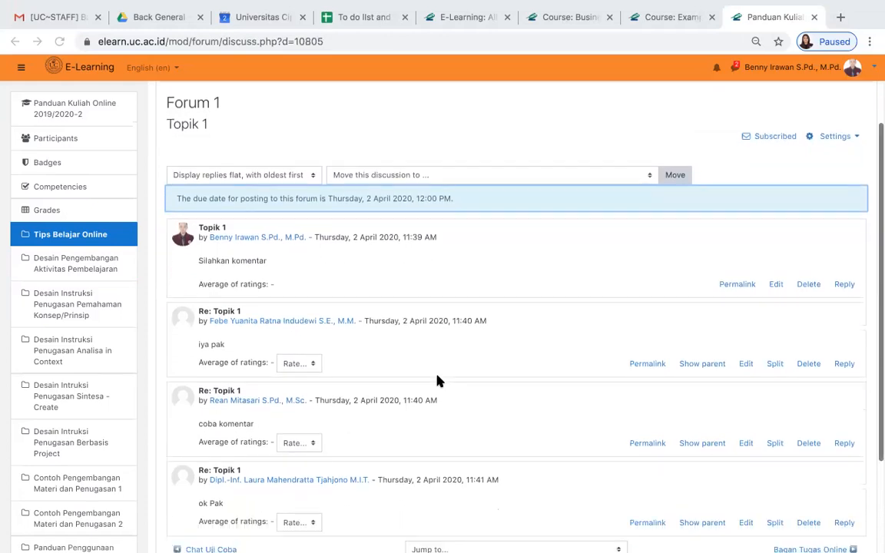
scroll(440, 381, up, 1)
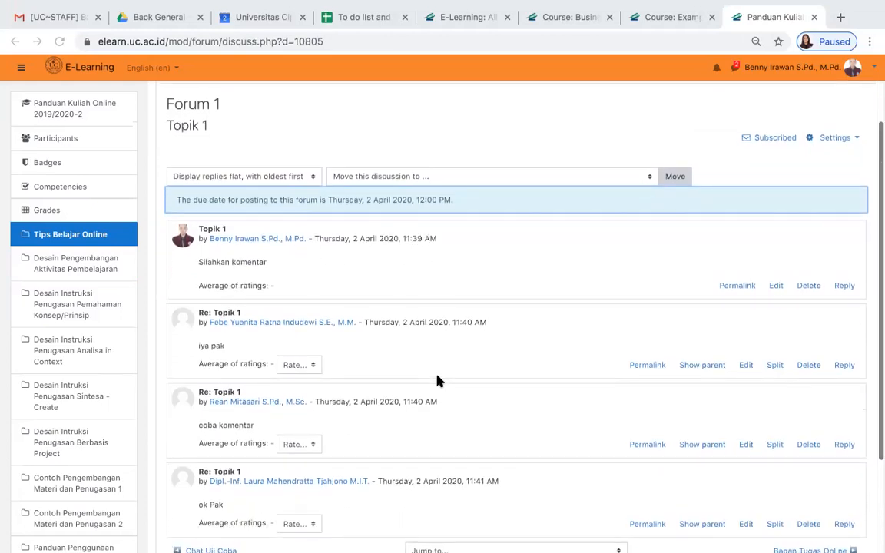
scroll(440, 382, down, 1)
scroll(439, 381, down, 1)
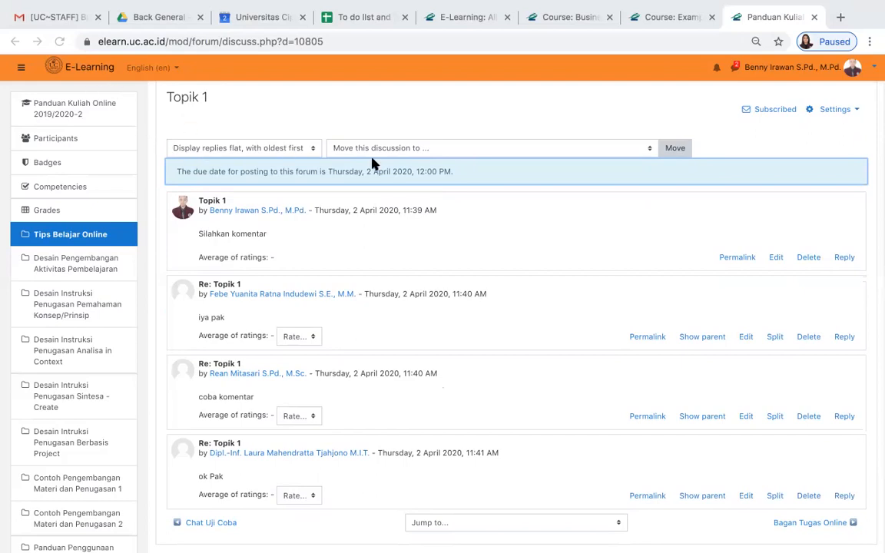
- Reload the "Topik 1" discussion and look through the newly posted replies
scroll(415, 135, up, 3)
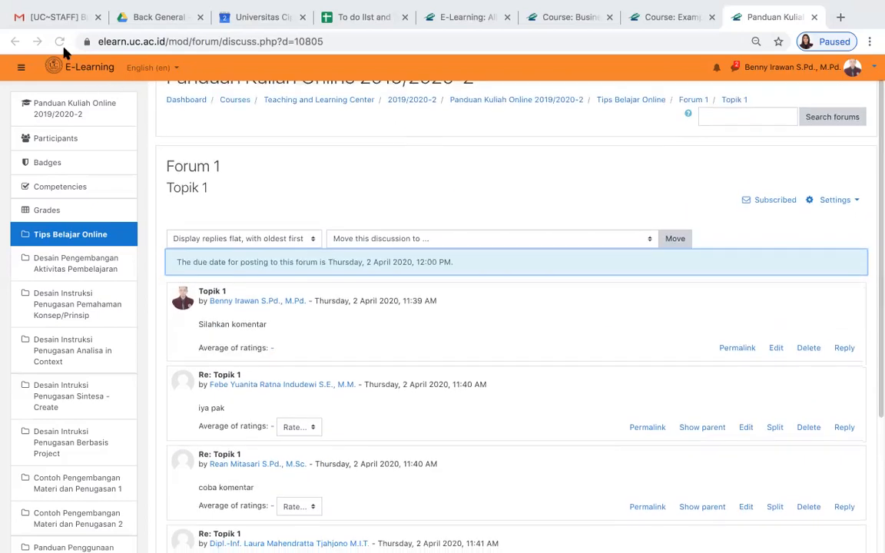
click(59, 42)
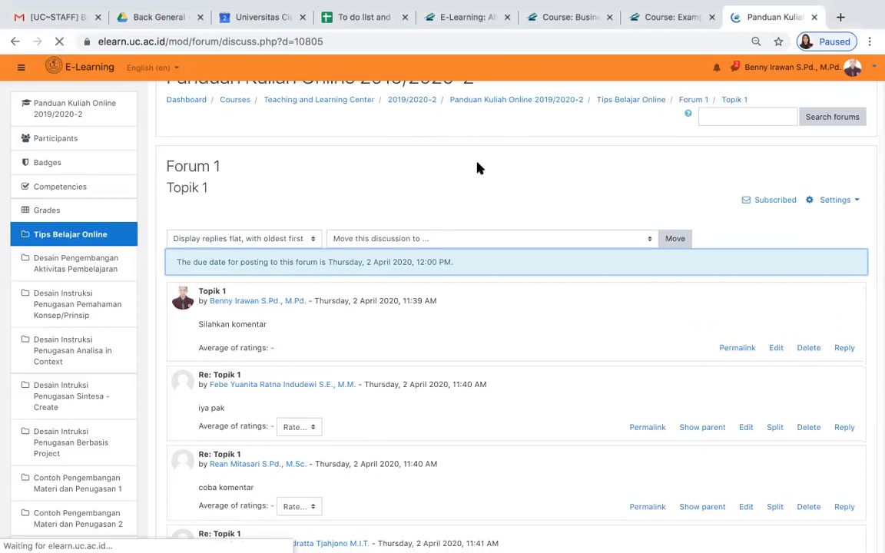
scroll(478, 392, down, 10)
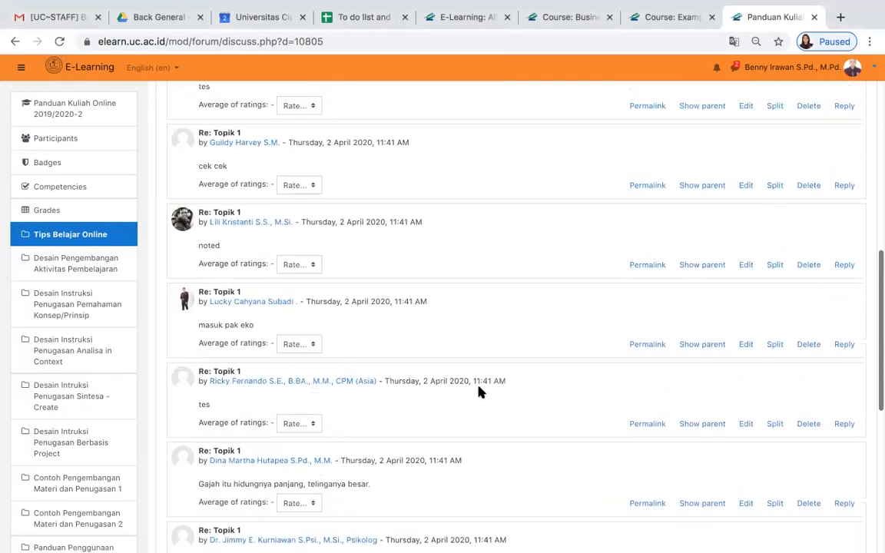
scroll(478, 392, down, 6)
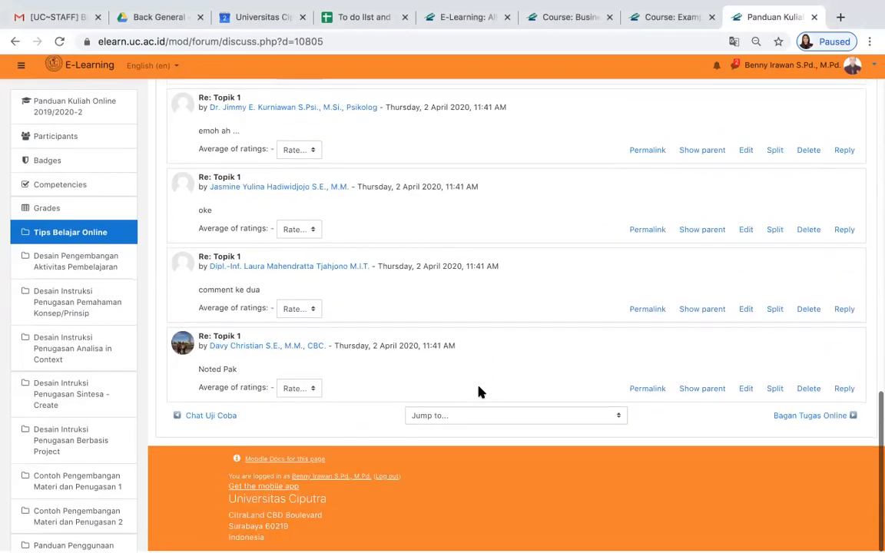
scroll(478, 392, up, 15)
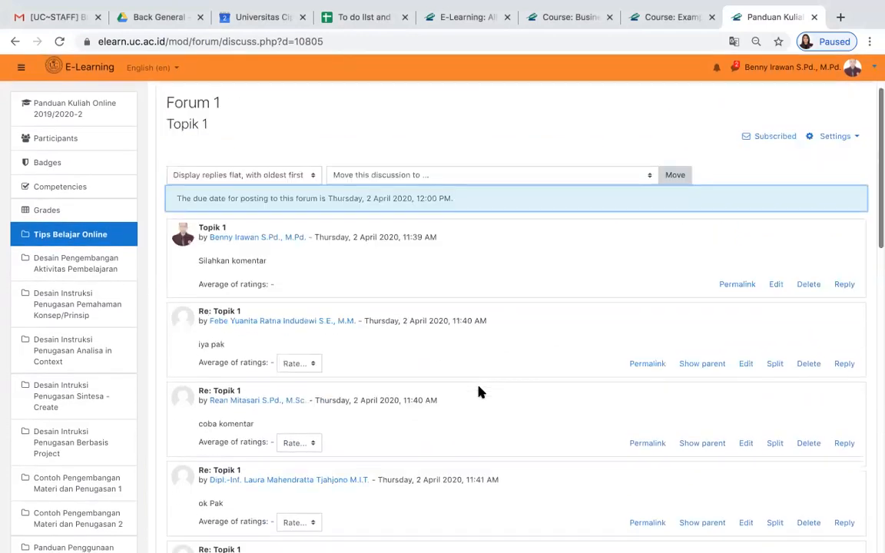
scroll(478, 392, down, 1)
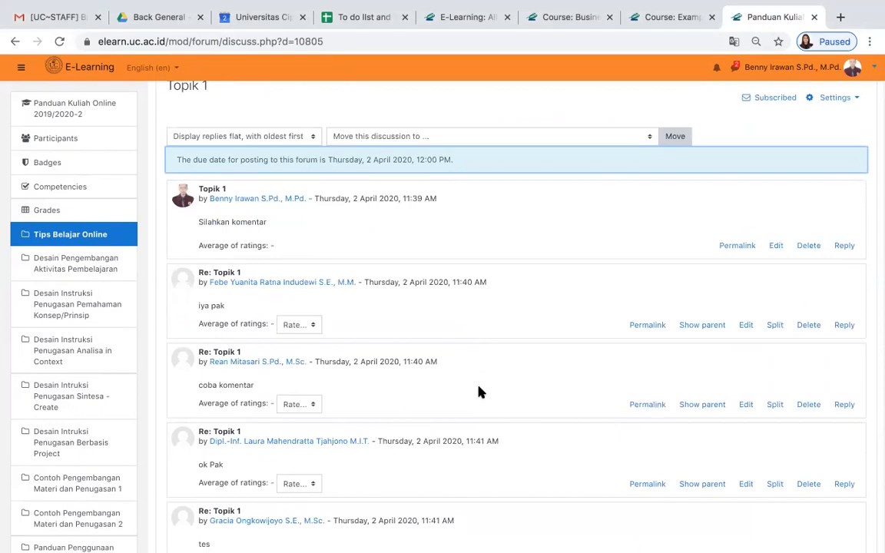
- Rate the replies "iya pak" and "coba komentar" in Topik 1 with 94 each
click(312, 326)
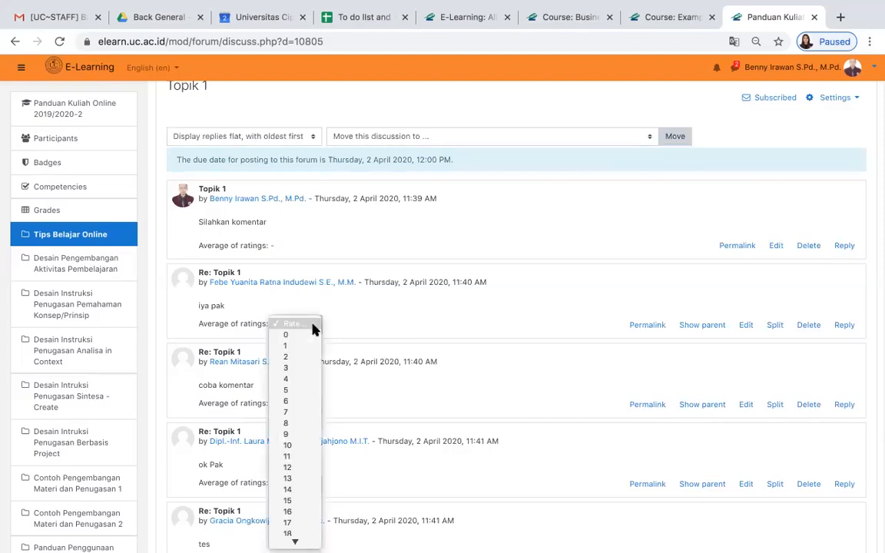
scroll(315, 462, down, 10)
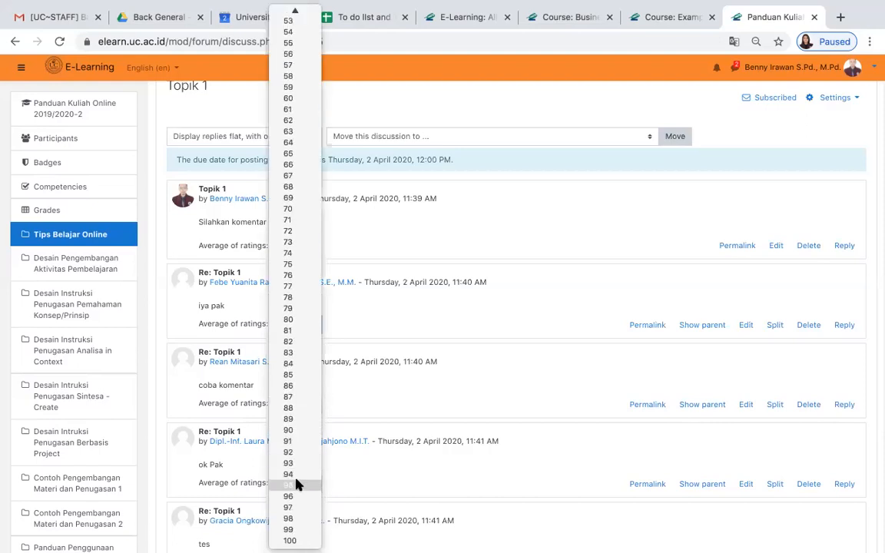
click(297, 476)
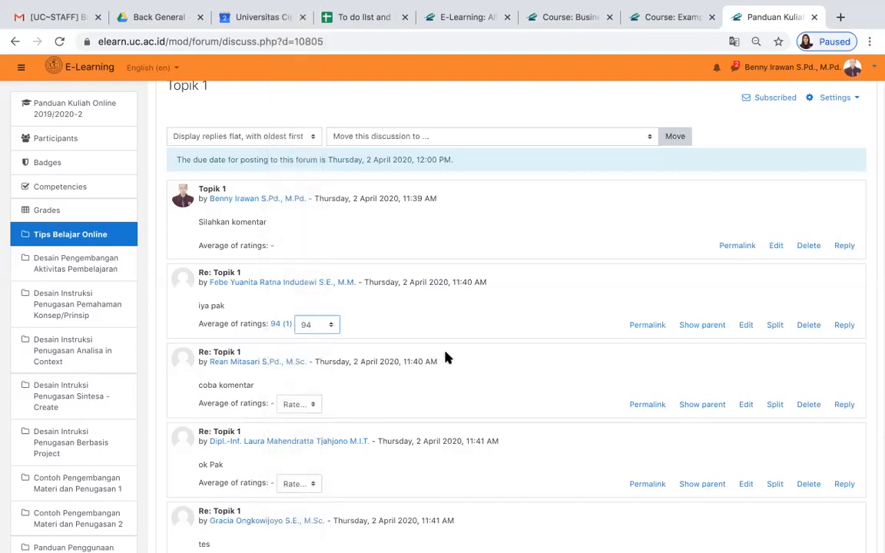
scroll(446, 356, down, 3)
click(312, 285)
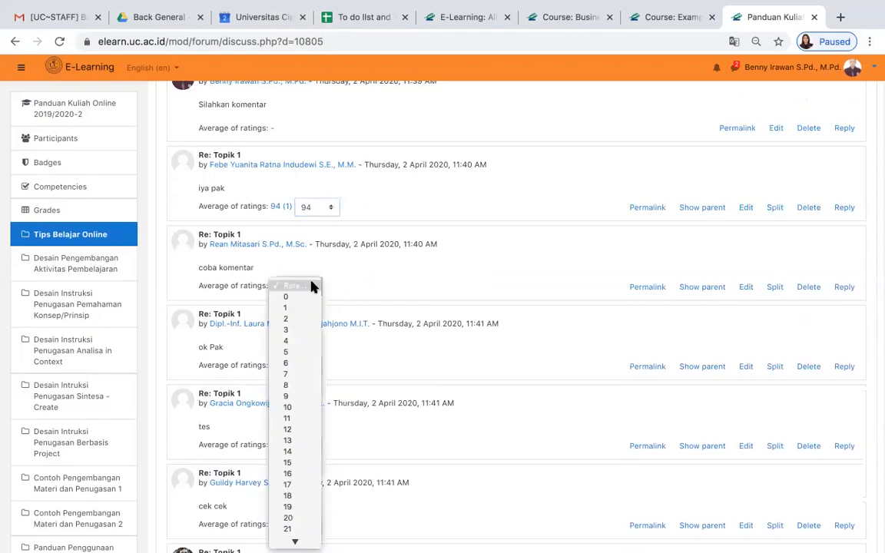
scroll(316, 441, down, 15)
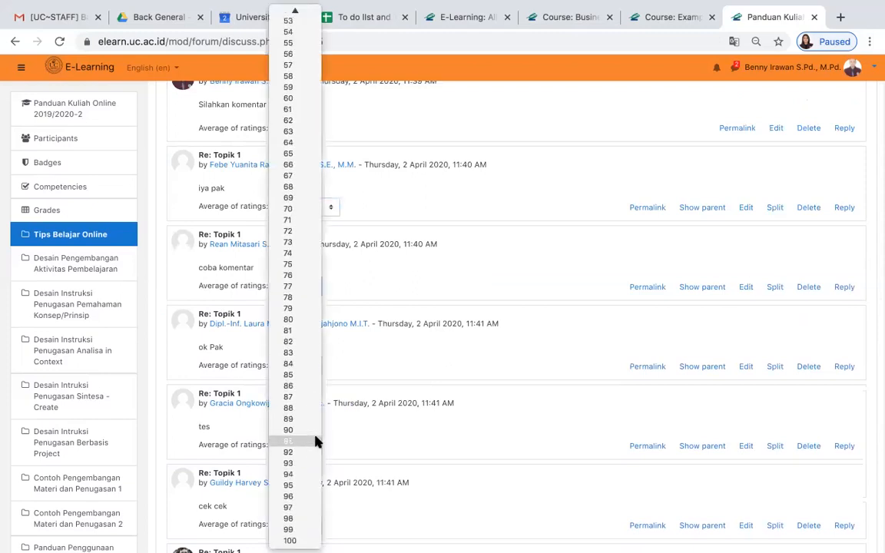
click(292, 474)
- Rate the reply "ok Pak" with 90 and the "tes" reply directly after it with 96
click(315, 367)
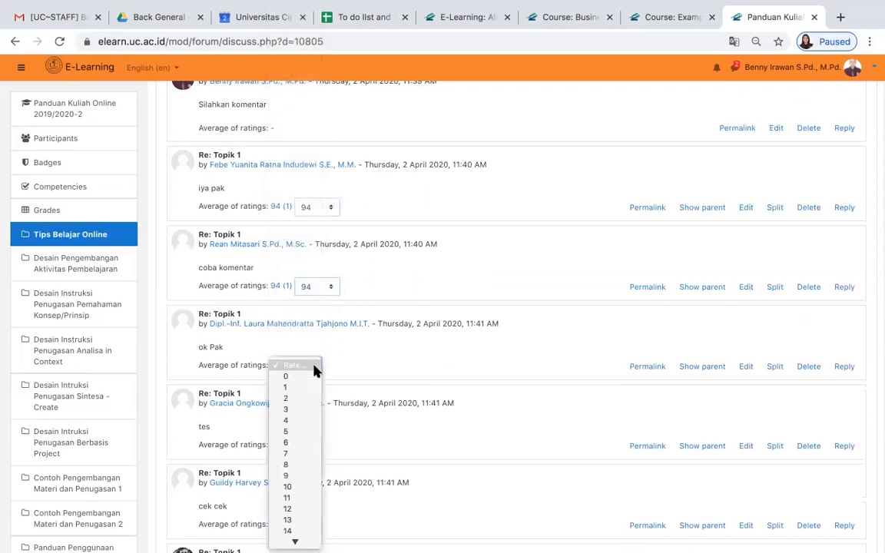
scroll(312, 498, down, 15)
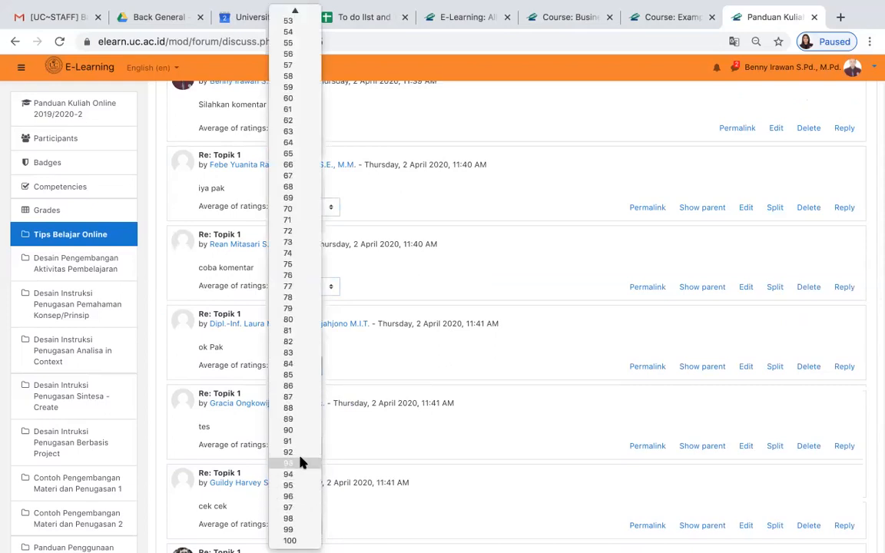
click(296, 436)
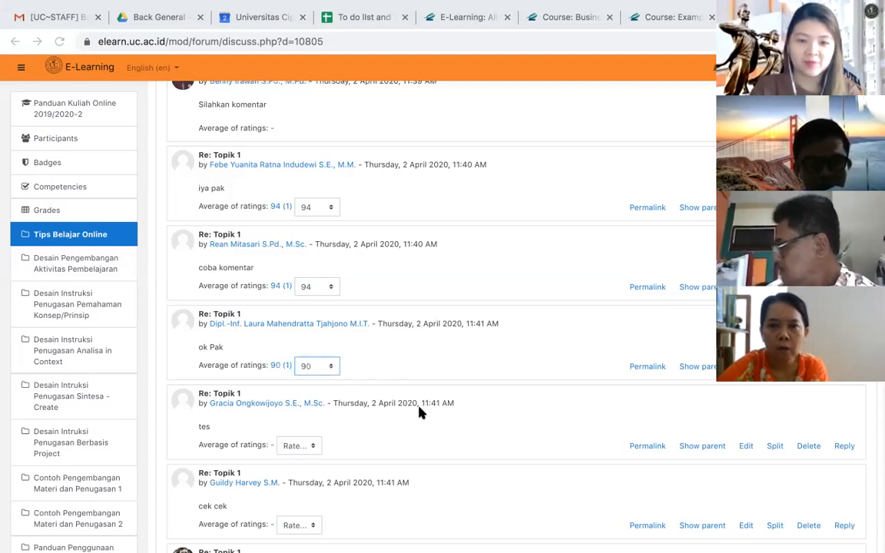
scroll(419, 413, down, 1)
click(307, 405)
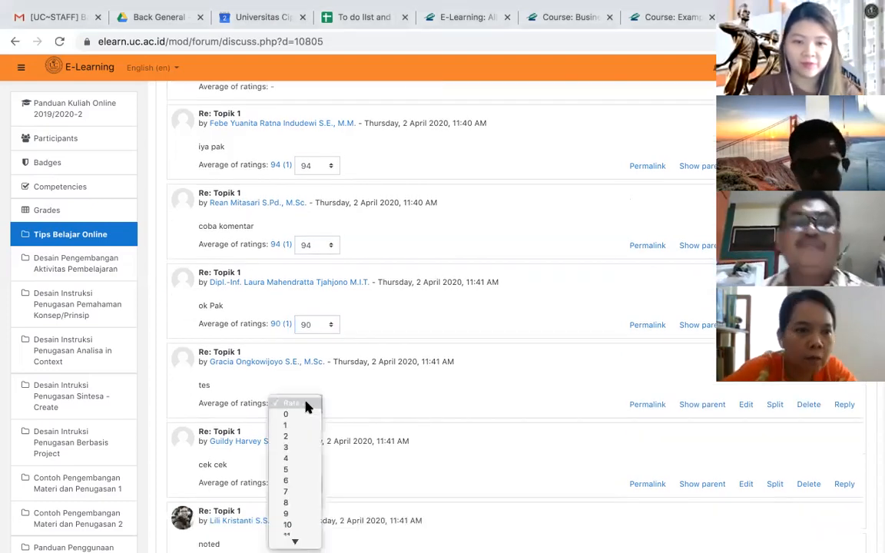
scroll(302, 518, down, 5)
scroll(302, 521, down, 5)
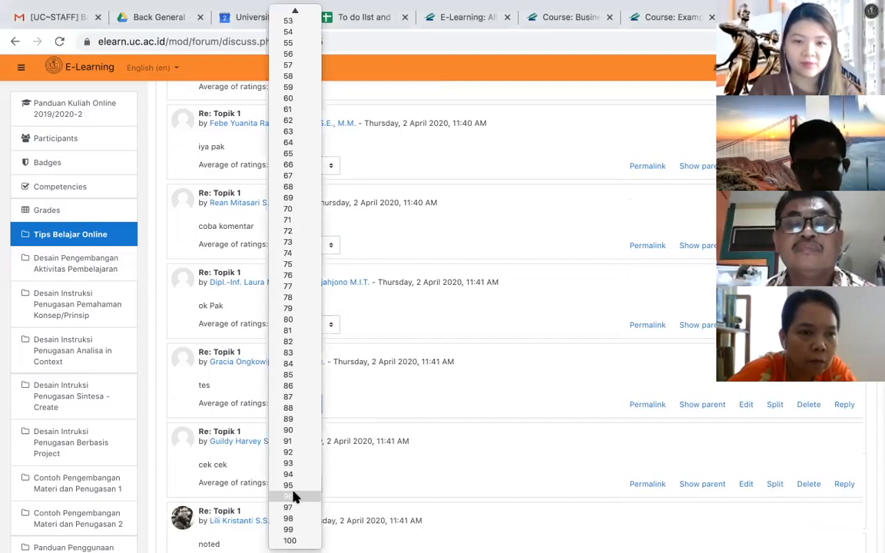
click(294, 496)
- Rate the reply "cek cek" with 89 and the reply "noted" with 91
scroll(468, 427, down, 3)
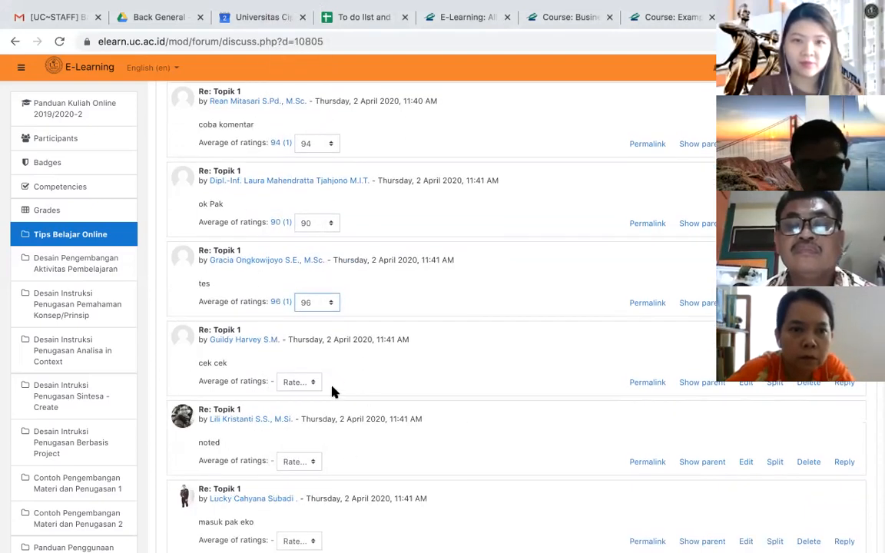
click(307, 385)
scroll(297, 458, down, 10)
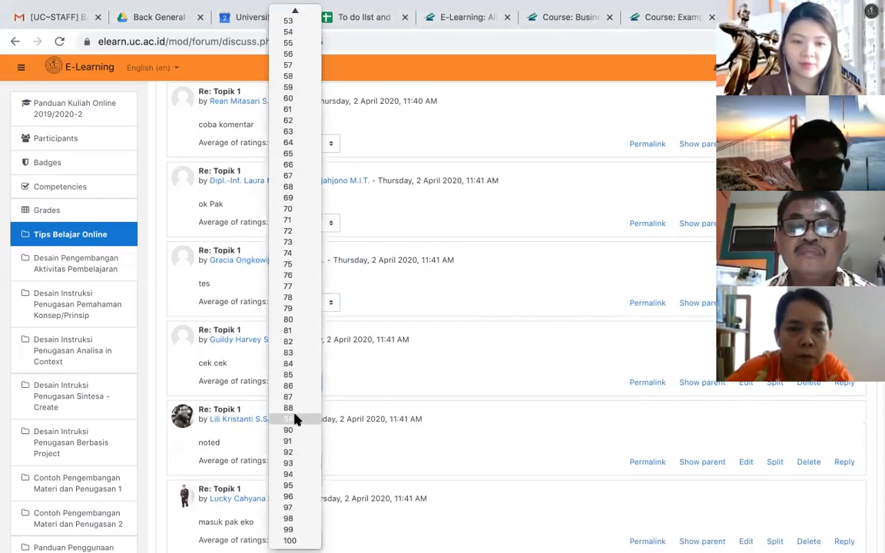
click(297, 419)
click(303, 460)
scroll(302, 460, down, 10)
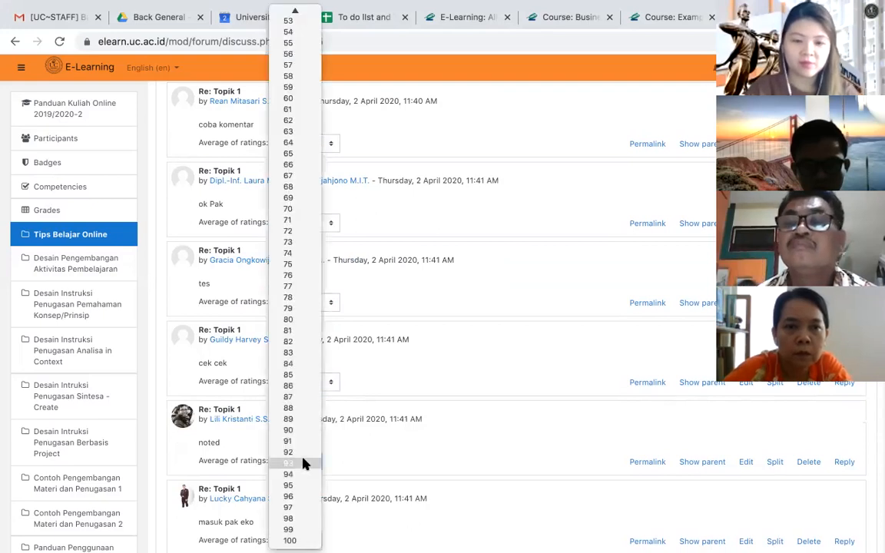
click(294, 445)
- Rate the reply "masuk pak eko" with 96 and the "tes" reply directly after it with 97
scroll(371, 460, down, 3)
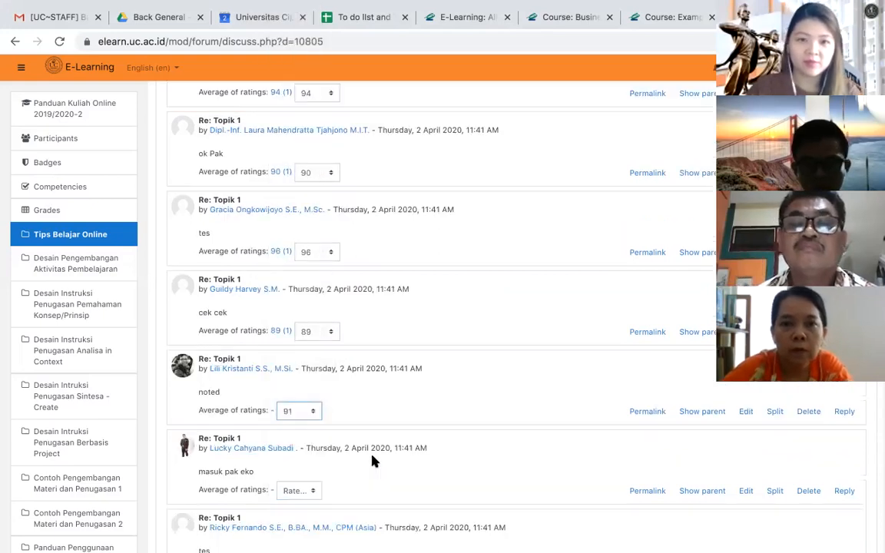
click(312, 419)
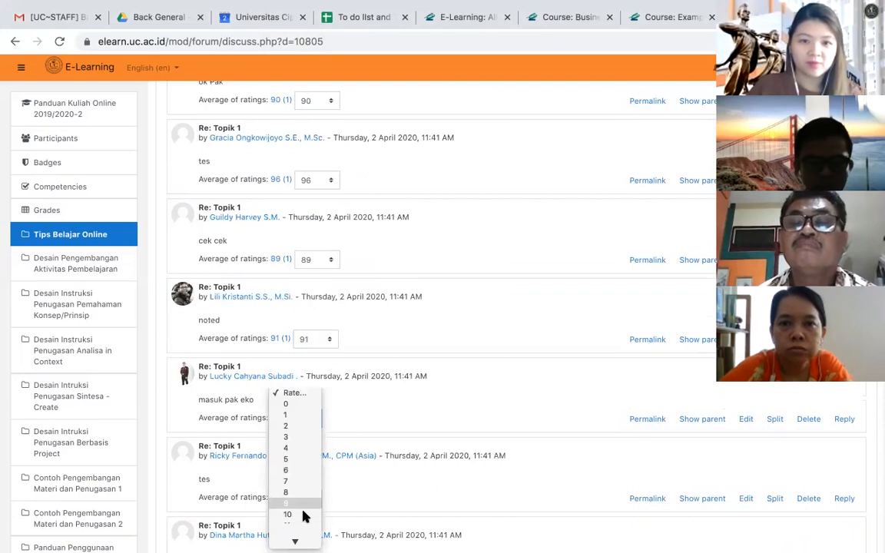
scroll(304, 511, down, 10)
click(292, 497)
scroll(411, 477, down, 4)
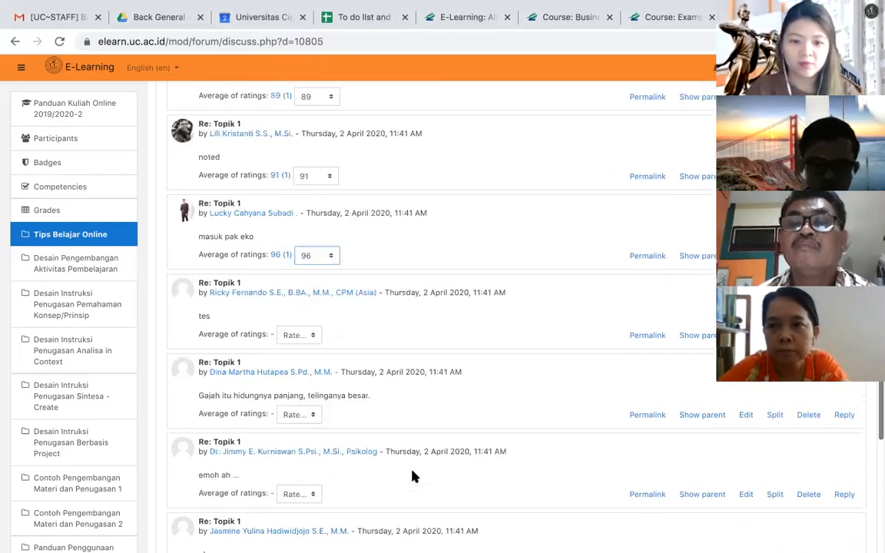
click(307, 335)
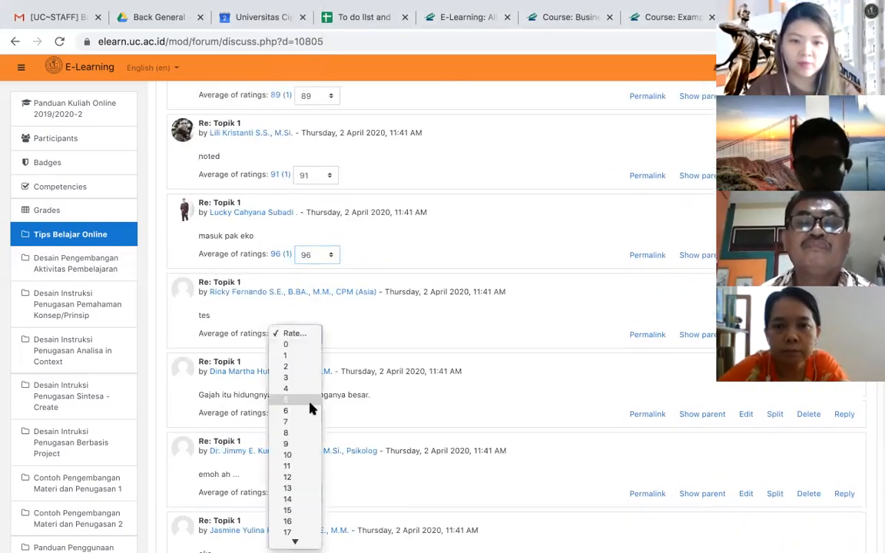
scroll(310, 407, down, 10)
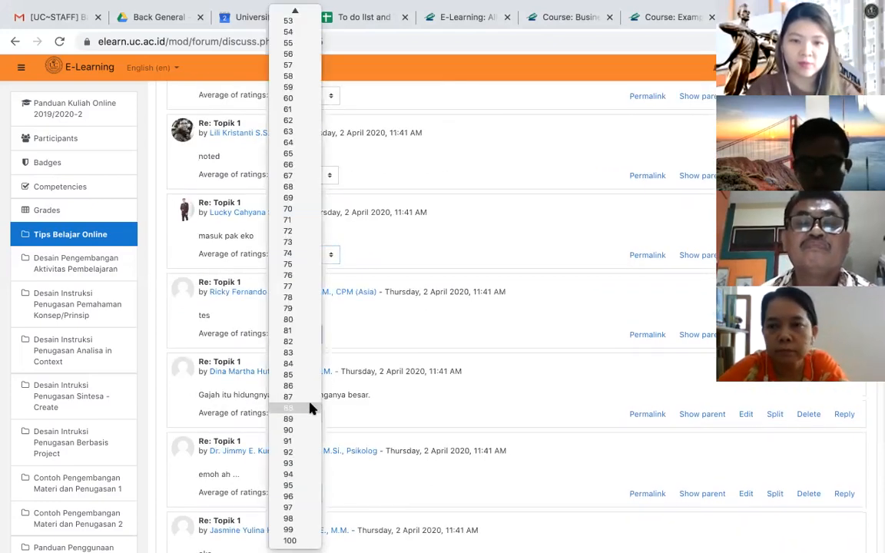
click(296, 507)
- Rate the reply "emoh ah ..." with 95 and the reply "Gajah itu hidungnya panjang, telinganya besar." with 90
click(309, 496)
scroll(306, 492, down, 10)
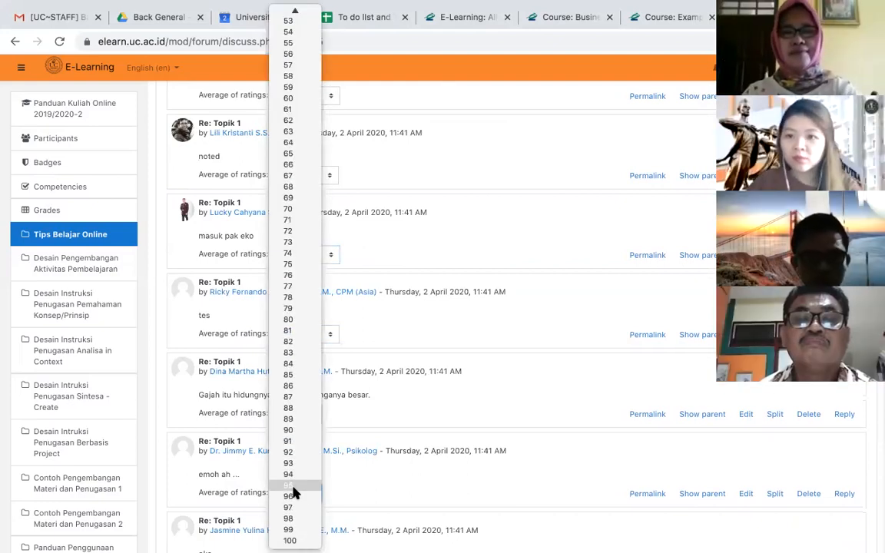
click(292, 486)
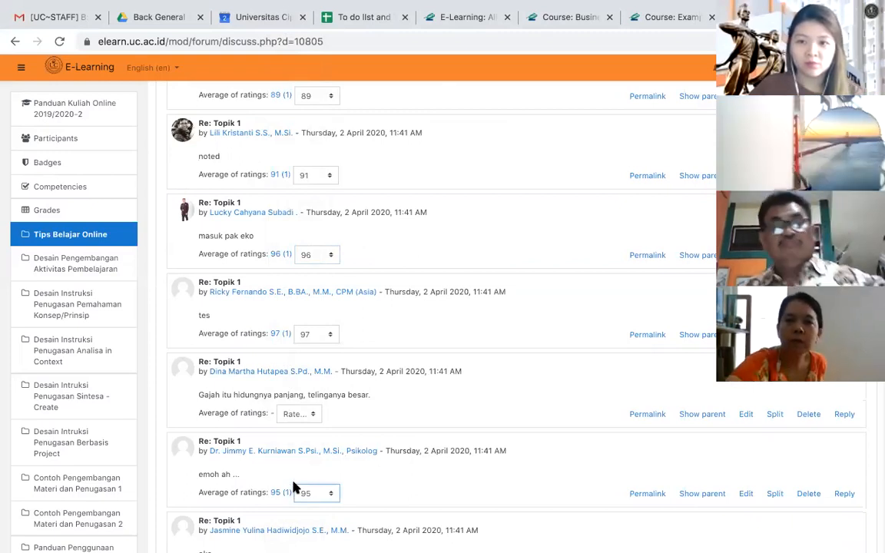
click(311, 416)
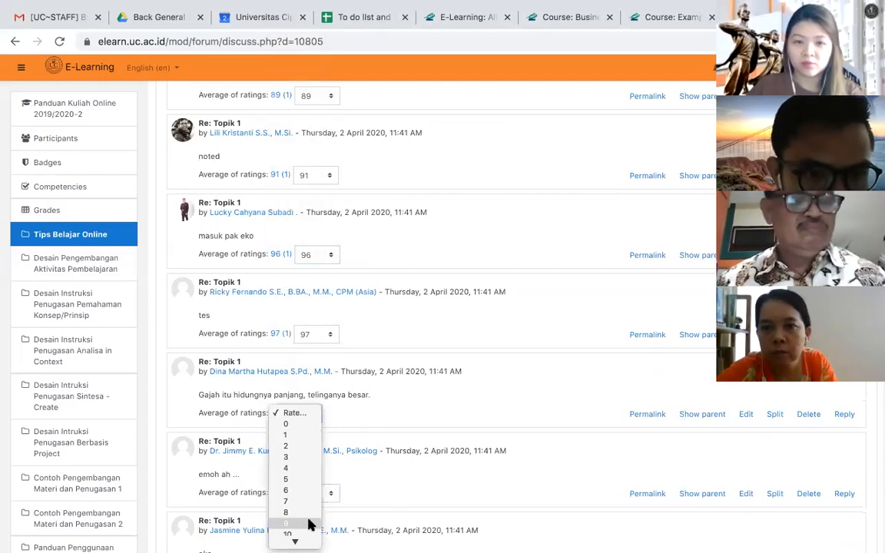
click(296, 429)
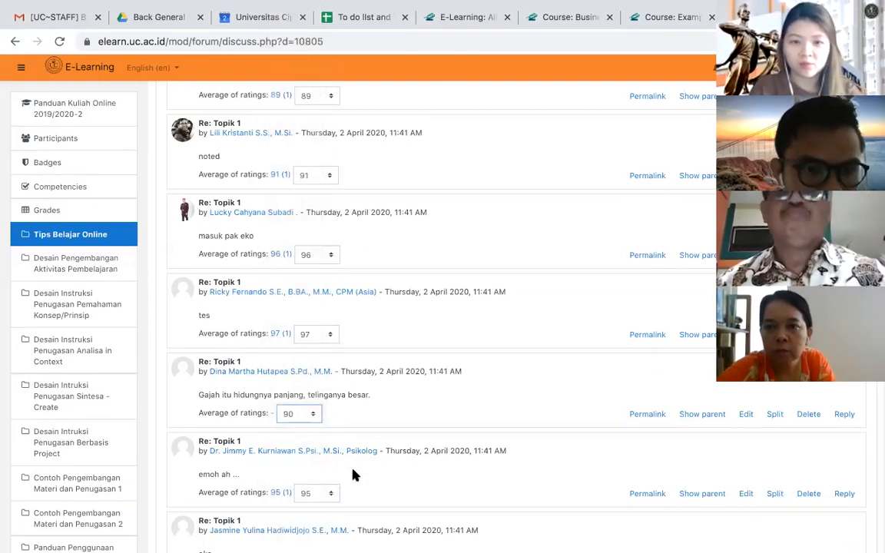
- Rate the reply "oke" with 98
scroll(381, 496, down, 5)
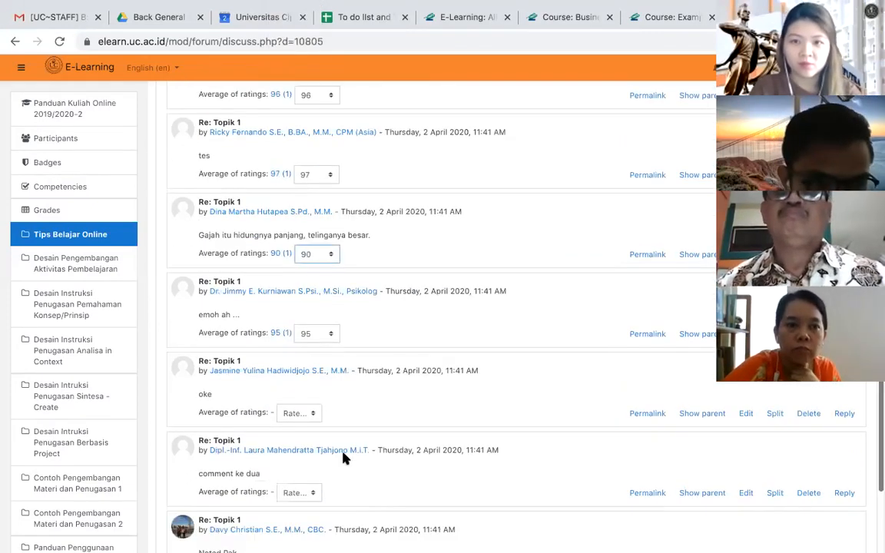
click(311, 415)
scroll(298, 529, down, 10)
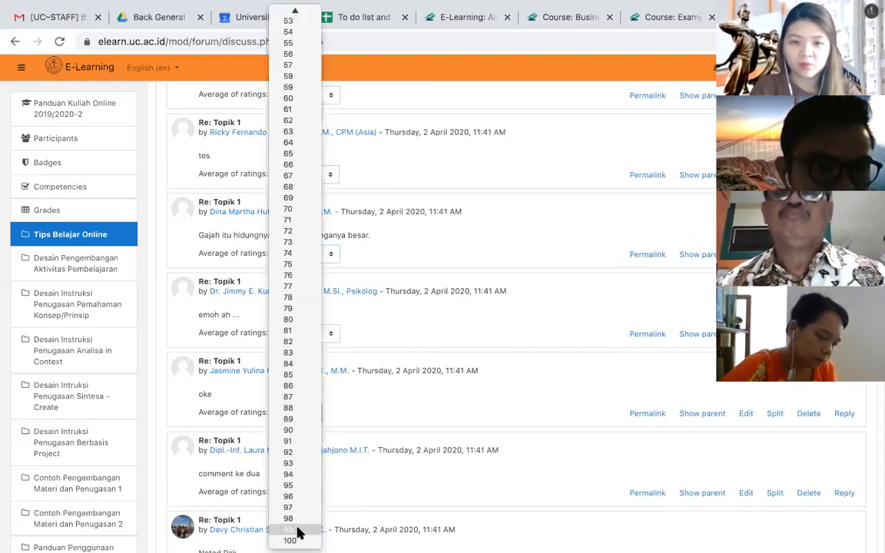
click(291, 519)
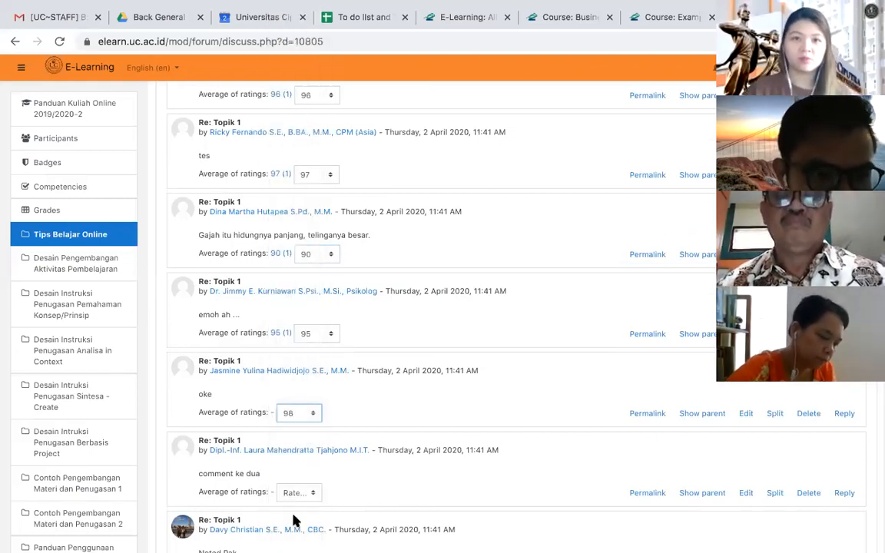
- Rate the reply "comment ke dua" and the reply "Noted Pak" with 94 each
scroll(422, 481, down, 3)
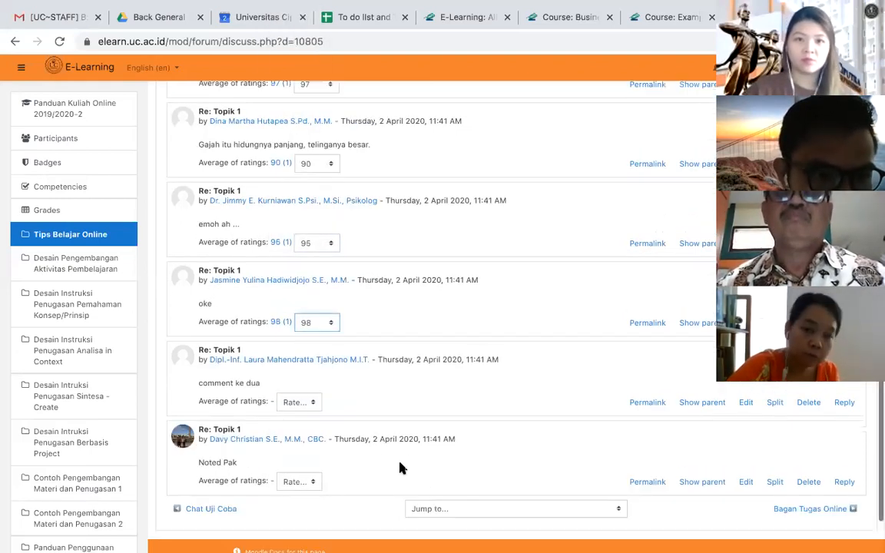
click(306, 402)
scroll(301, 526, down, 10)
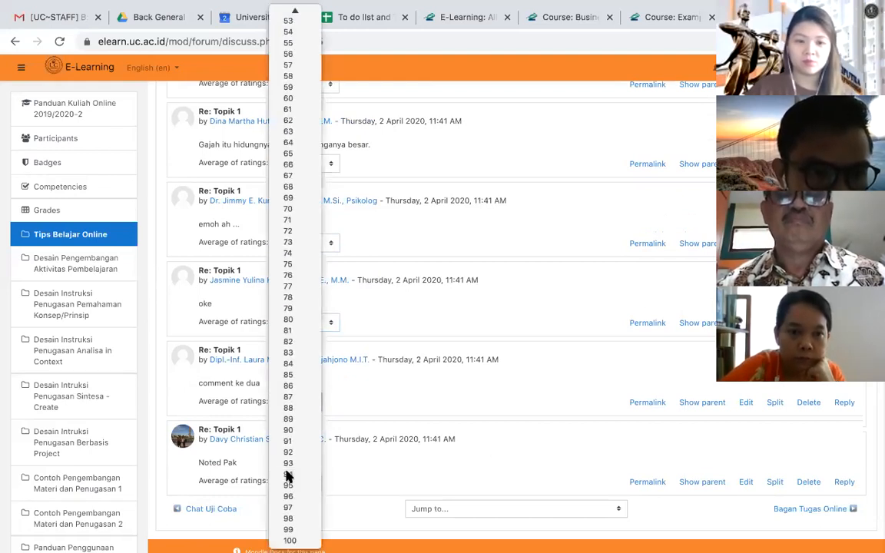
click(287, 476)
click(306, 482)
scroll(306, 530, down, 10)
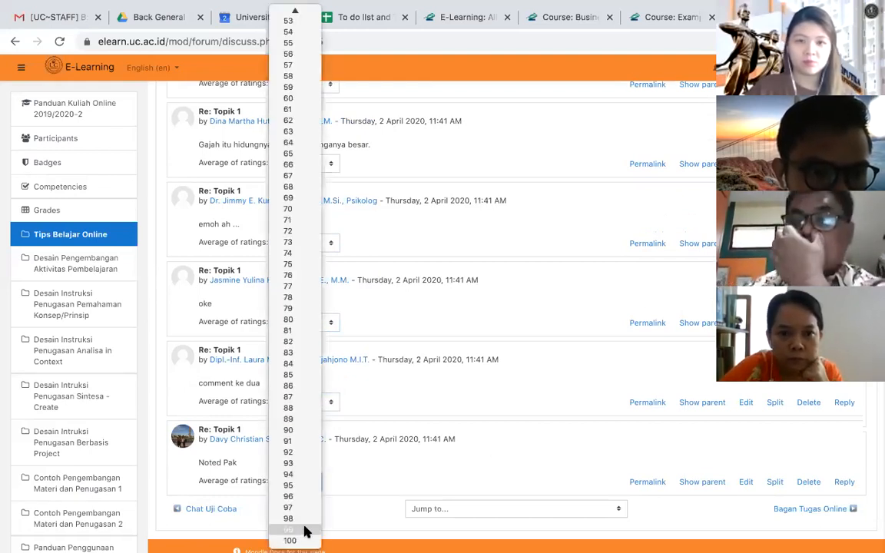
click(288, 474)
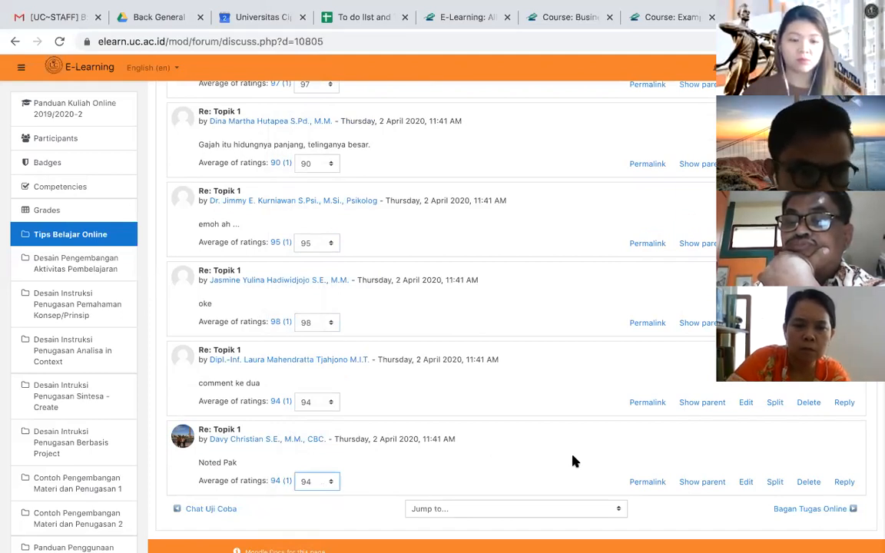
- Start a reply to the opening Topik 1 post "Silahkan komentar" and switch it to the advanced reply form
scroll(575, 461, up, 15)
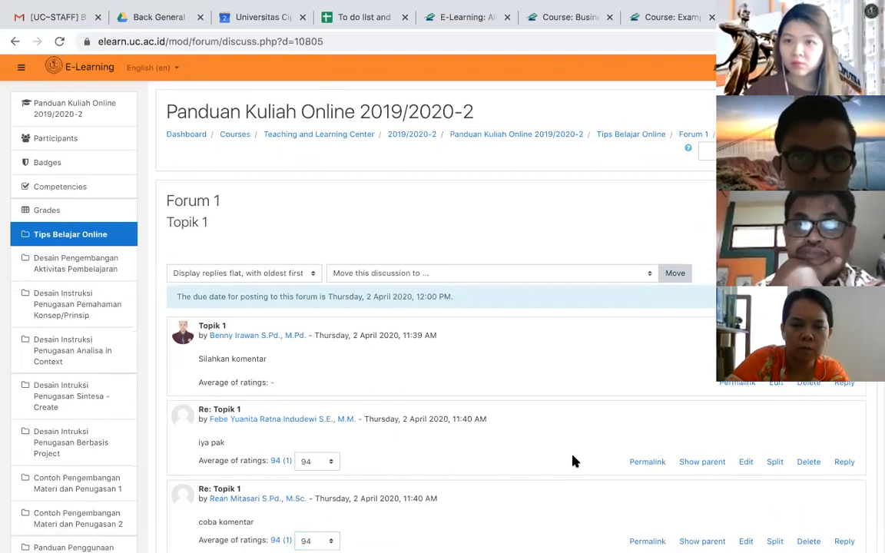
scroll(575, 461, down, 10)
scroll(575, 461, down, 4)
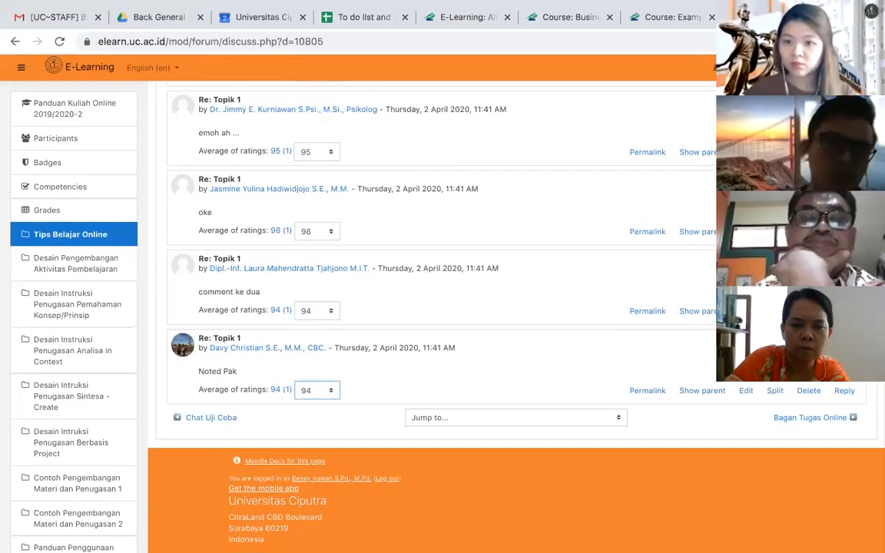
scroll(507, 131, up, 15)
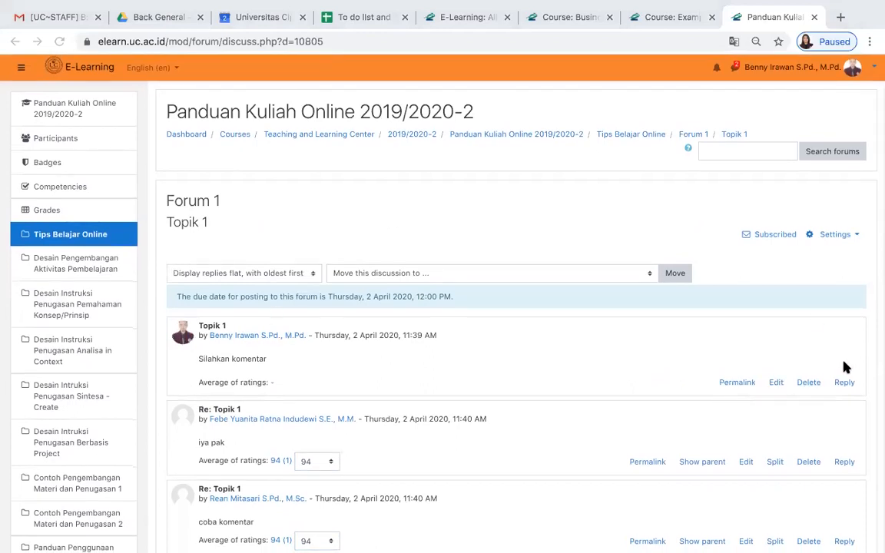
click(842, 382)
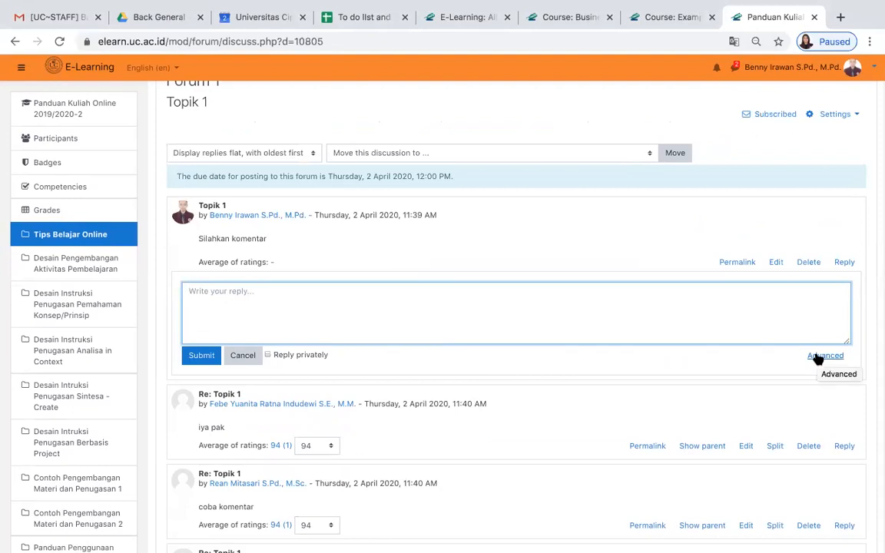
click(818, 357)
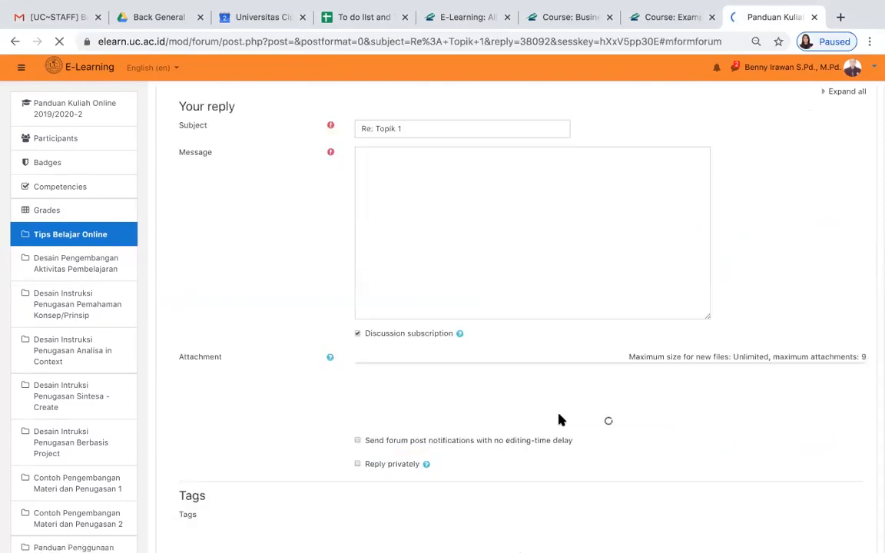
- Attach the file Artikel 1 QSPM (1).pdf from the computer to the reply and return the browser to full screen
scroll(556, 235, down, 3)
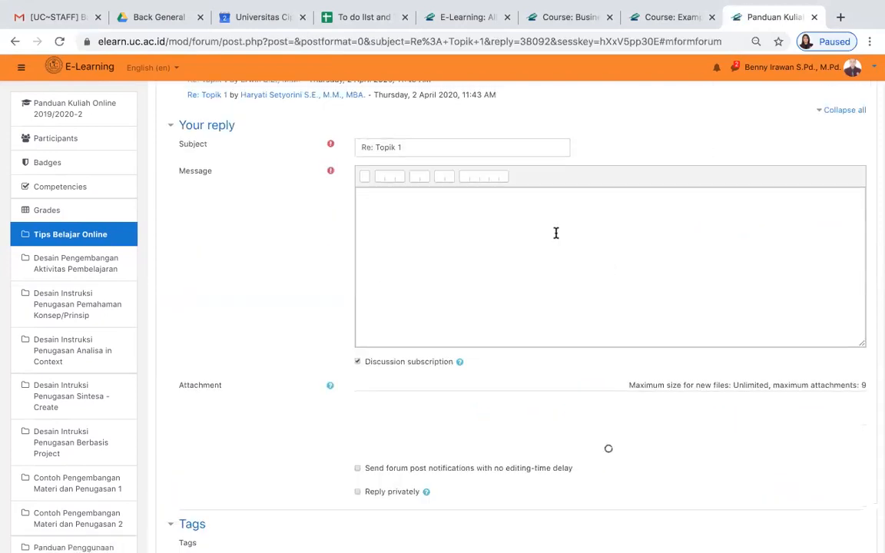
scroll(556, 232, down, 1)
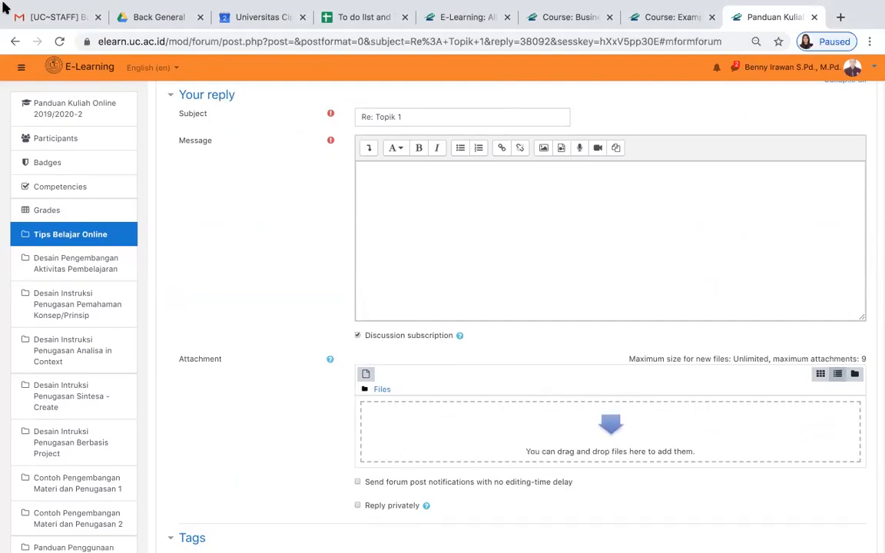
mouse_move(9, 5)
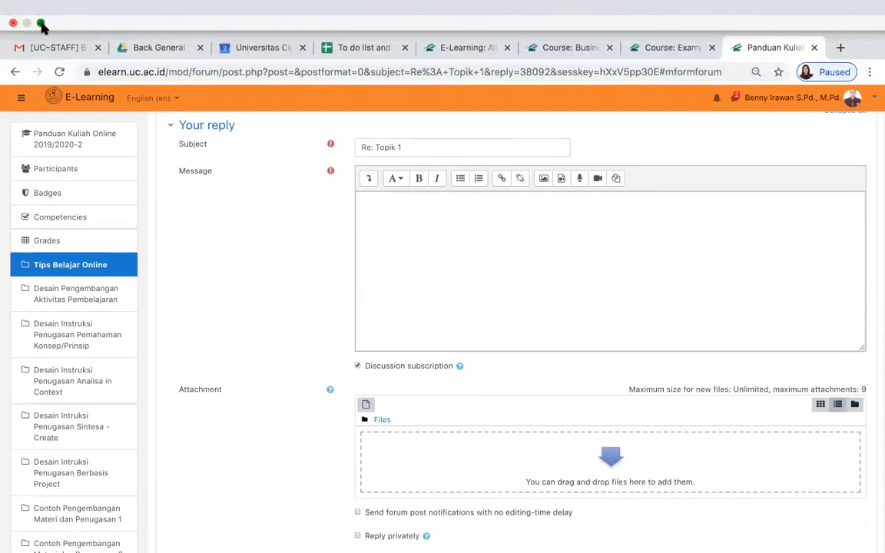
click(41, 24)
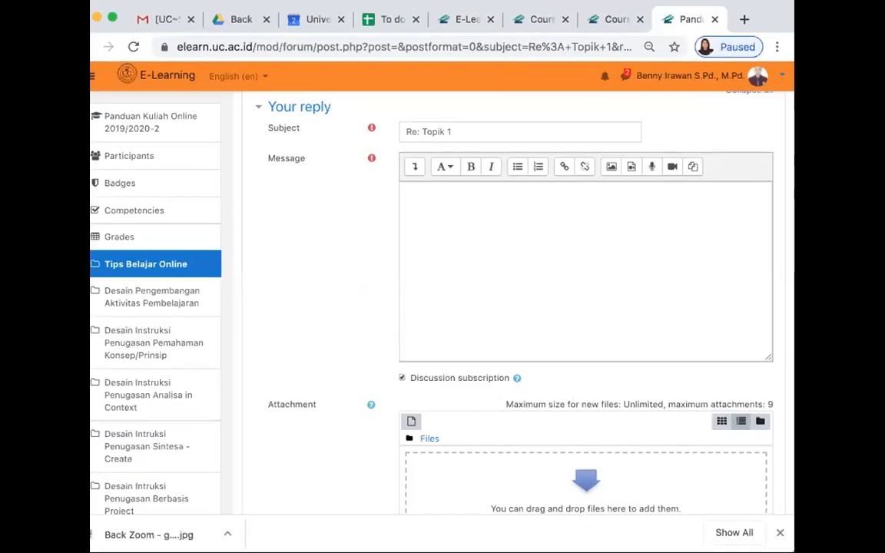
drag(692, 507, 597, 456)
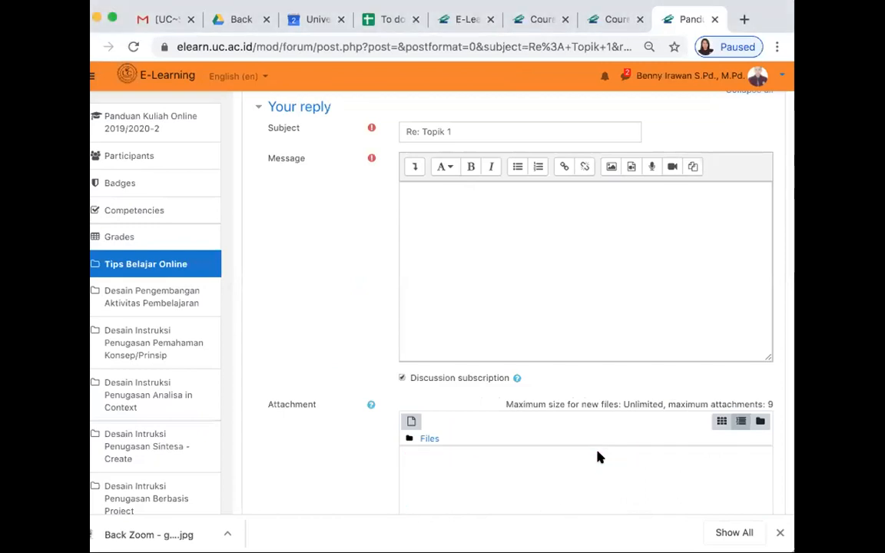
click(110, 16)
- Write "Please check" as the reply's message and post it to the forum
click(460, 200)
text(Pleac)
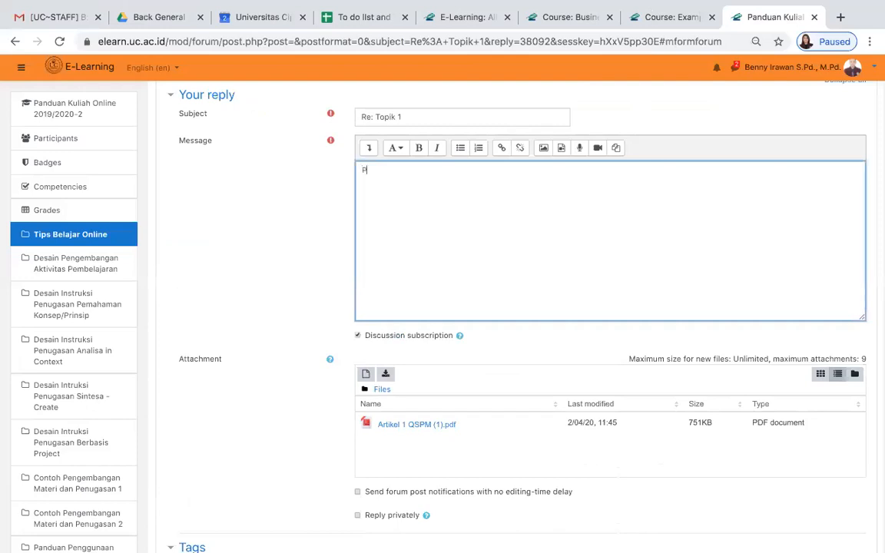
key(BackSpace)
text(se check)
scroll(536, 305, down, 1)
scroll(535, 305, down, 5)
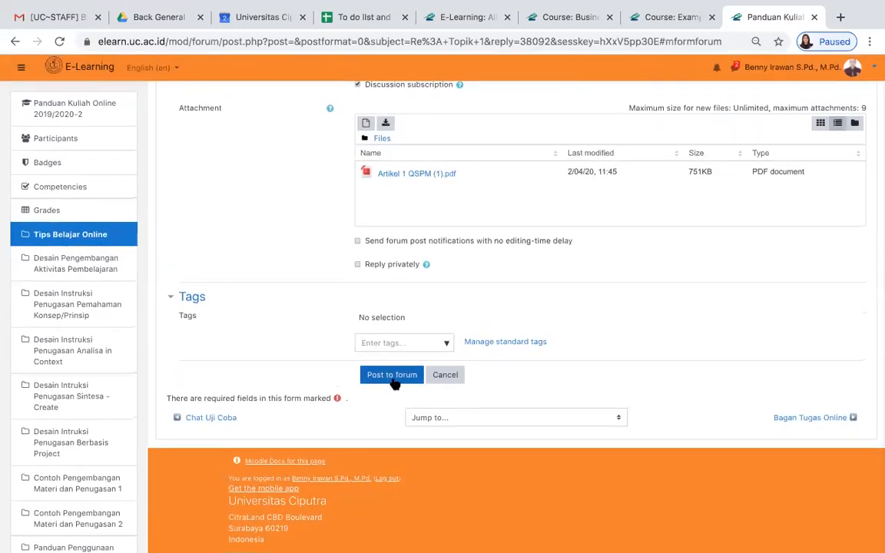
click(392, 377)
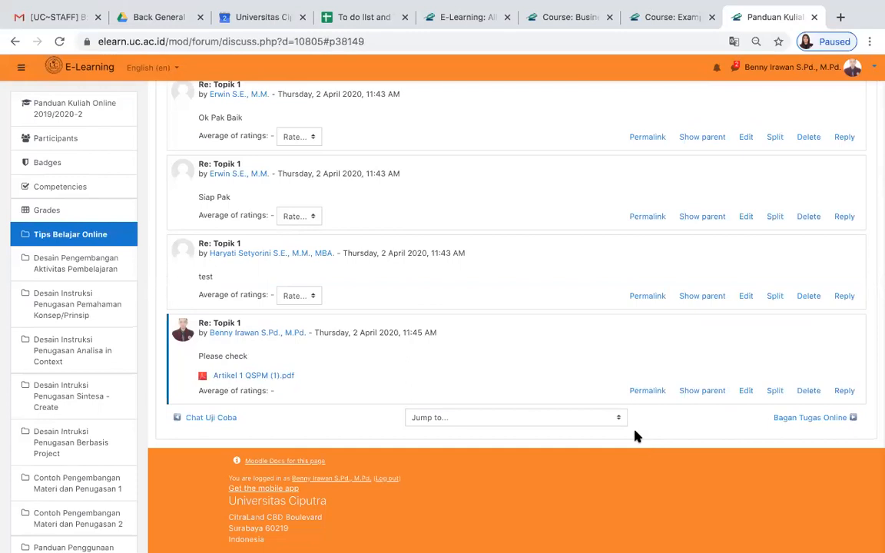
- Rate the "ok Pak" reply directly after "Noted Pak" with 98 and the reply "ok" with 95
scroll(446, 252, up, 4)
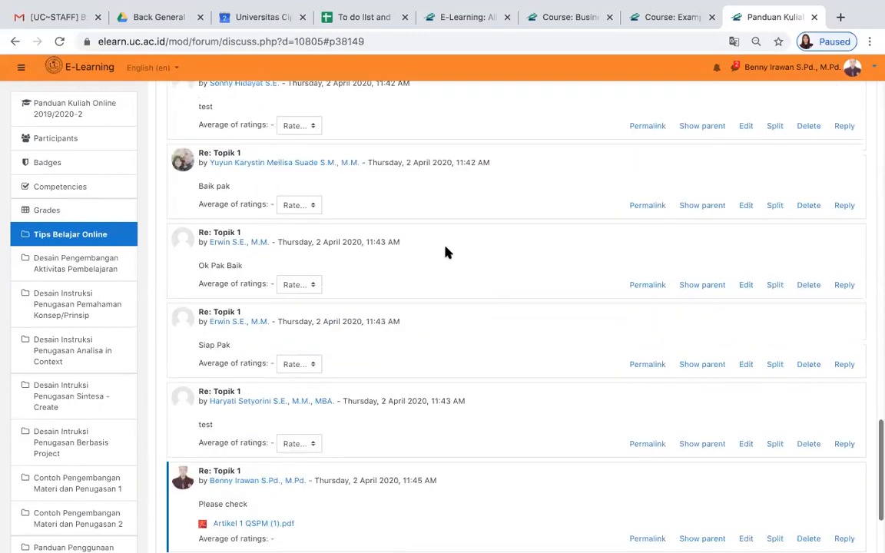
scroll(446, 251, up, 13)
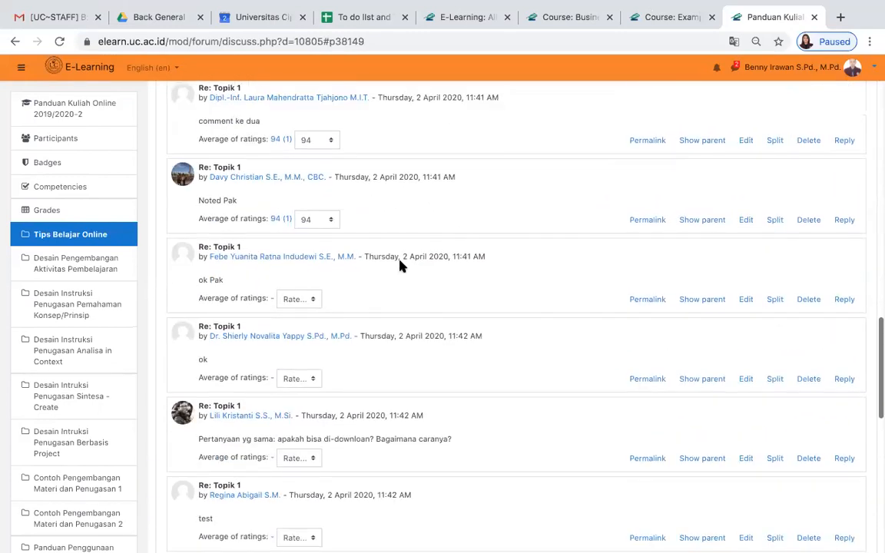
click(312, 300)
scroll(292, 490, down, 4)
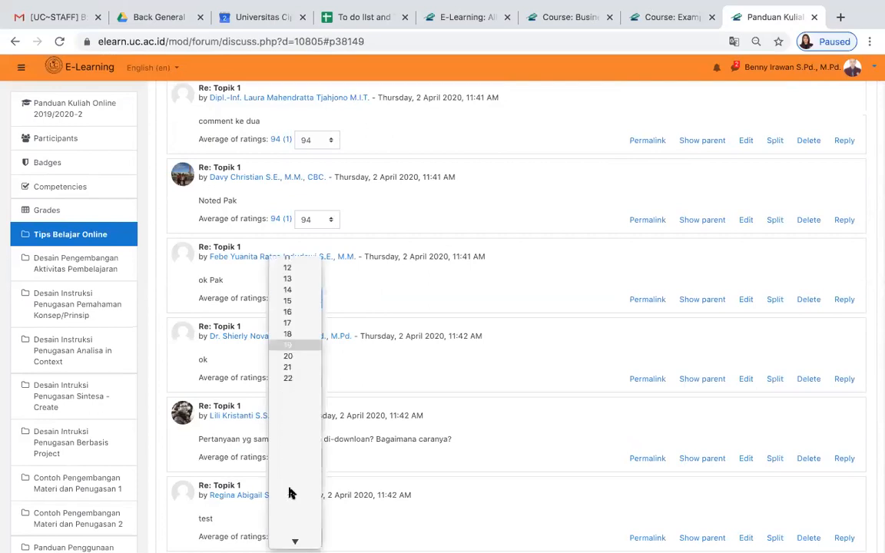
scroll(289, 488, down, 10)
click(289, 504)
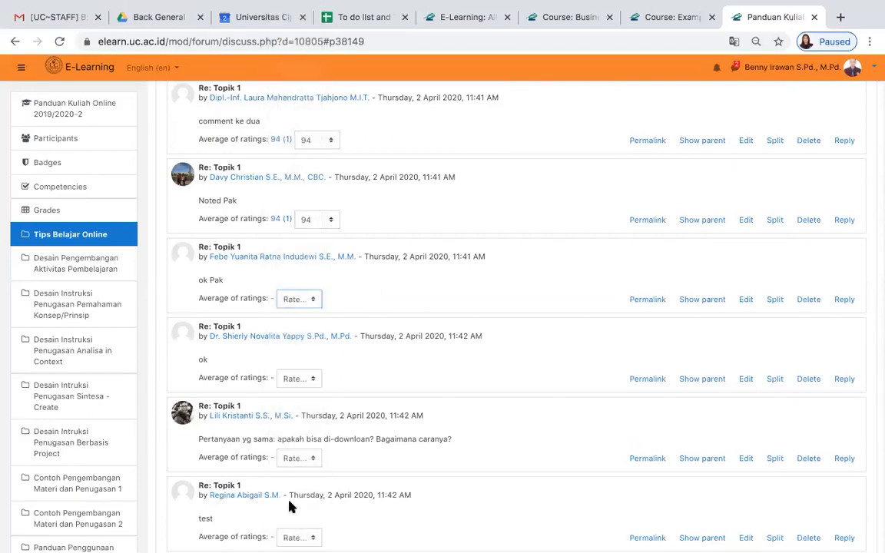
click(306, 382)
scroll(296, 494, down, 10)
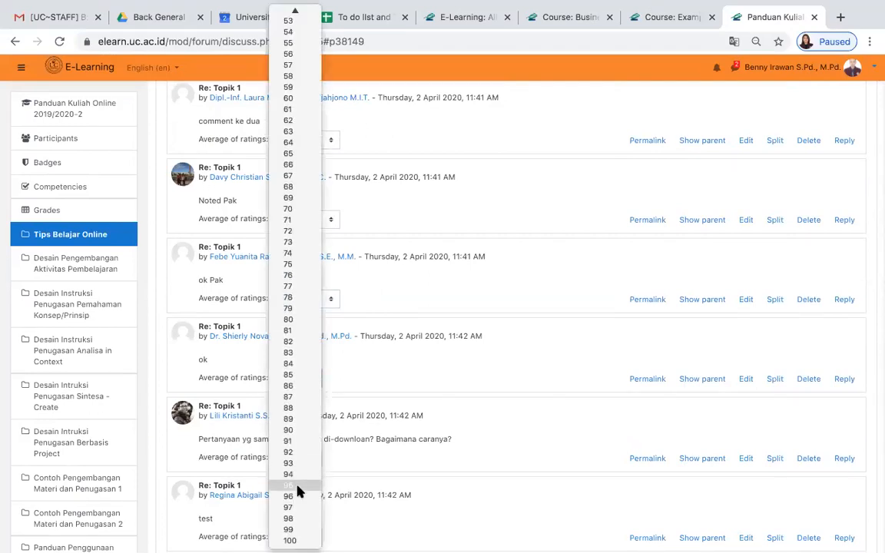
click(299, 485)
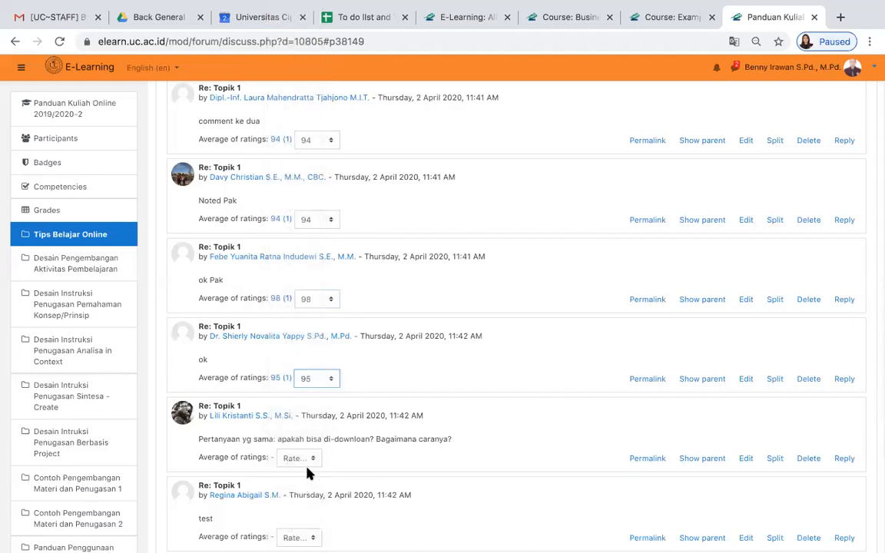
- Rate the reply "Pertanyaan yg sama: apakah bisa di-downloan? Bagaimana caranya?" with 96 and the "test" reply directly after it with 98
click(308, 459)
scroll(296, 480, down, 10)
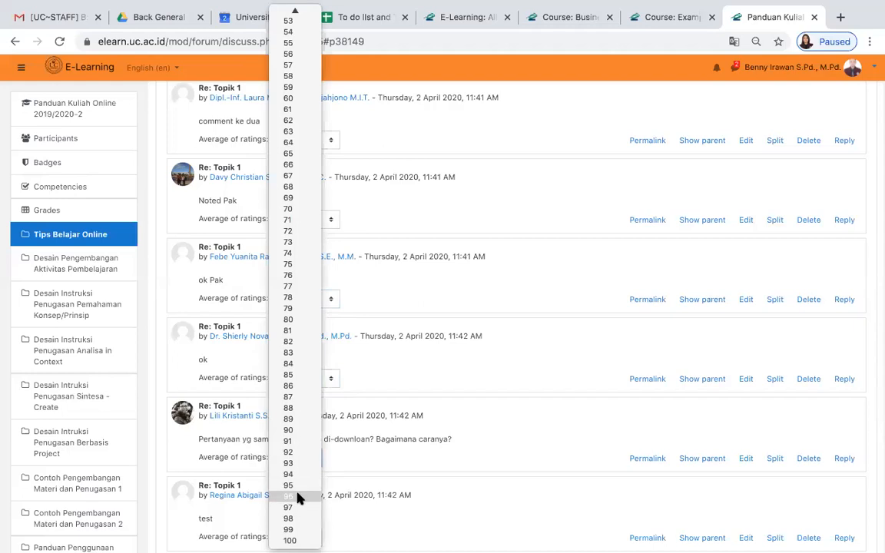
click(300, 497)
scroll(448, 472, down, 1)
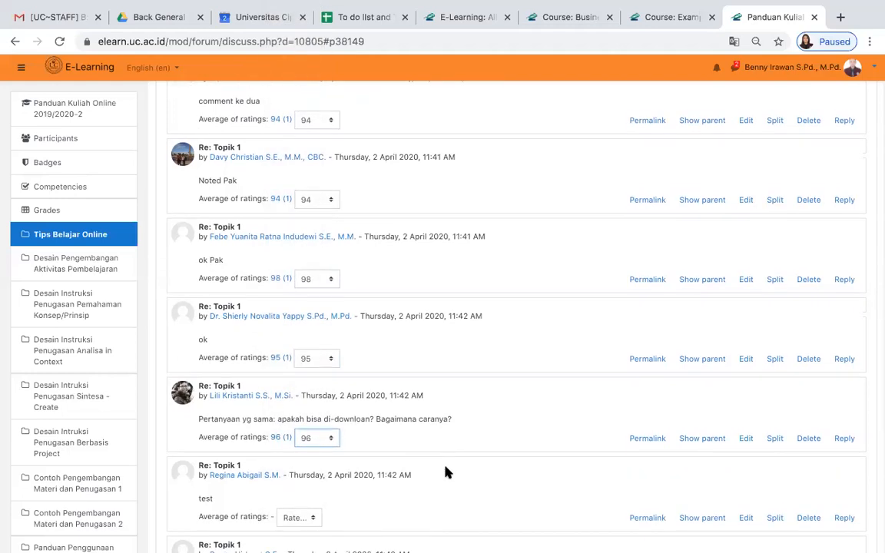
scroll(449, 470, down, 2)
click(310, 435)
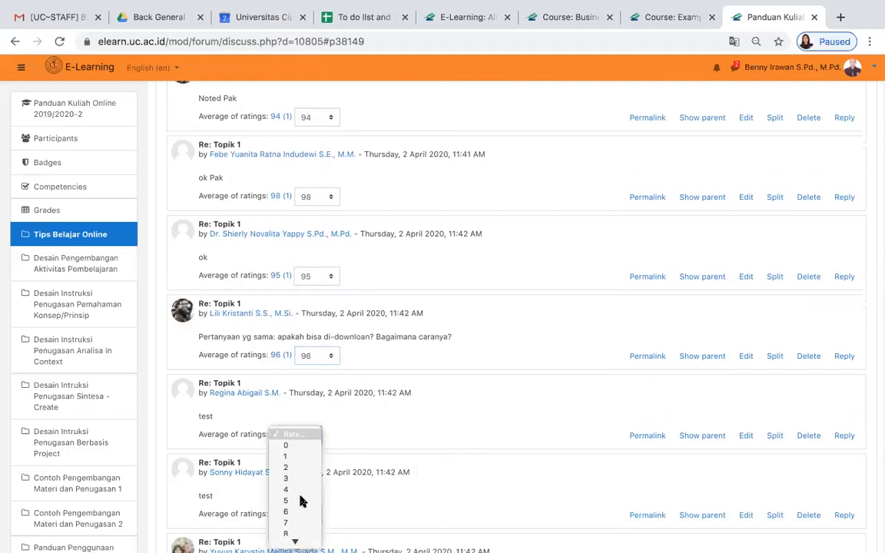
click(296, 519)
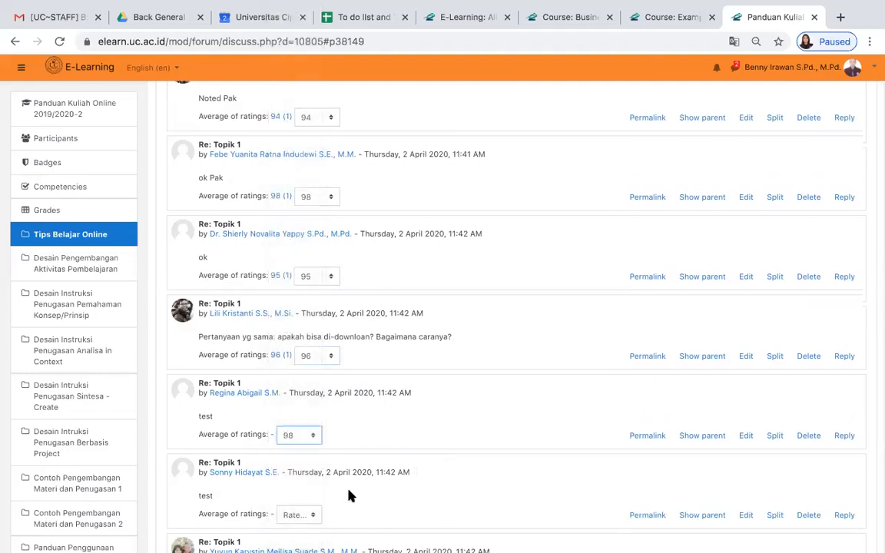
- Rate the reply "Ok Pak Baik" with 96
scroll(442, 454, down, 6)
click(311, 415)
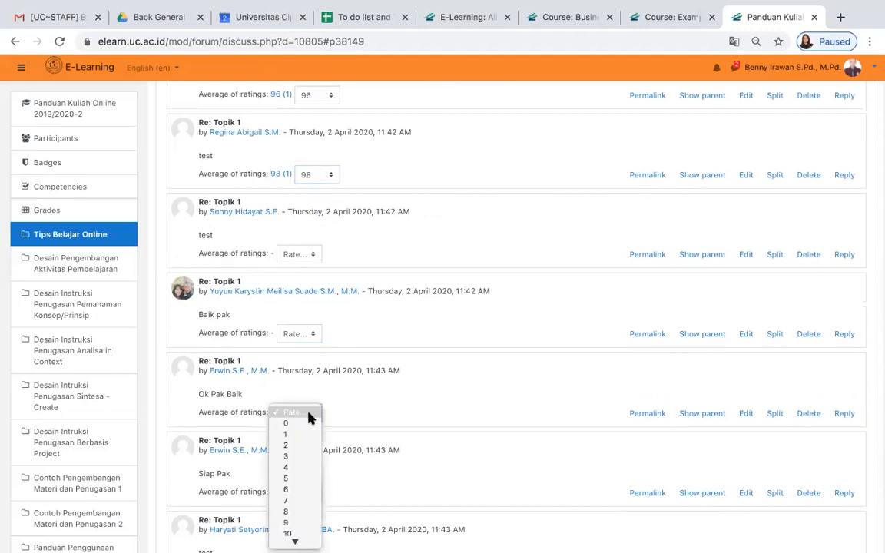
scroll(300, 501, down, 10)
click(299, 501)
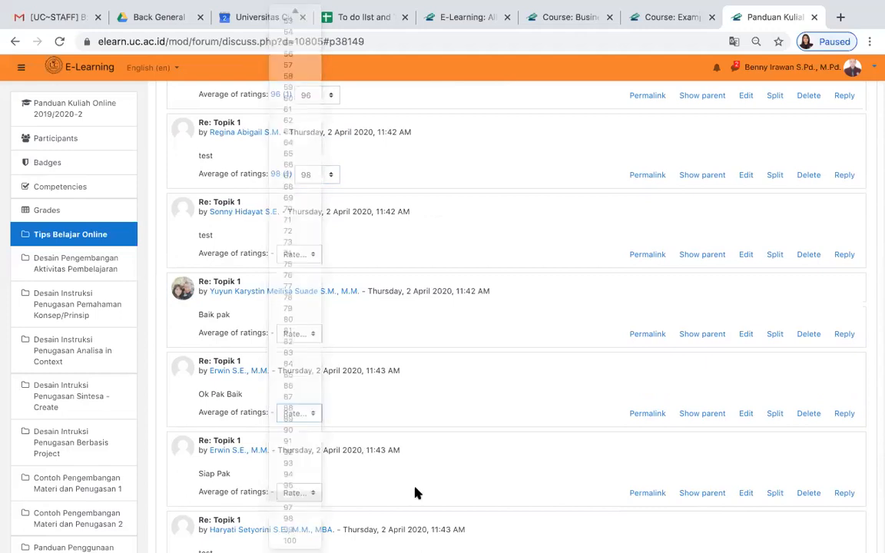
- Rate the reply "Siap Pak" with 98 and the "test" reply directly after it with 94
scroll(426, 488, down, 6)
click(313, 250)
scroll(293, 522, down, 10)
click(293, 519)
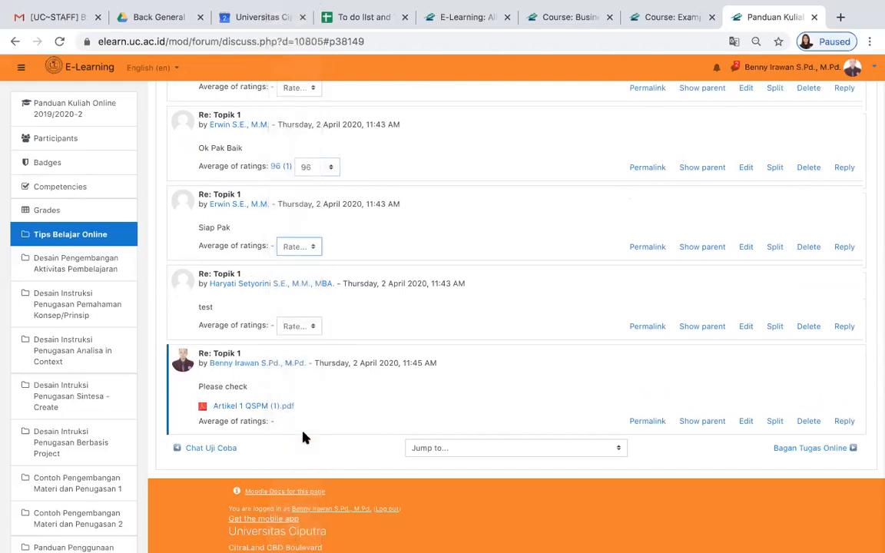
click(311, 329)
scroll(306, 490, down, 10)
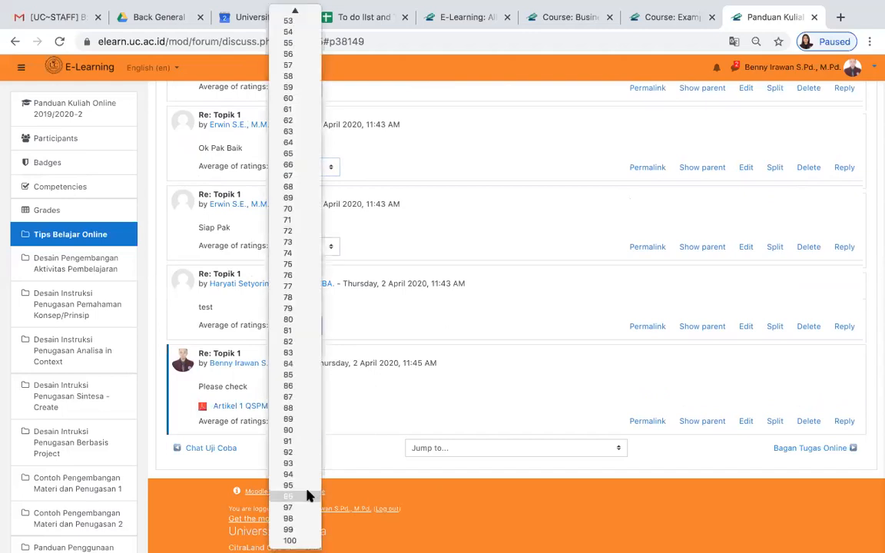
click(302, 472)
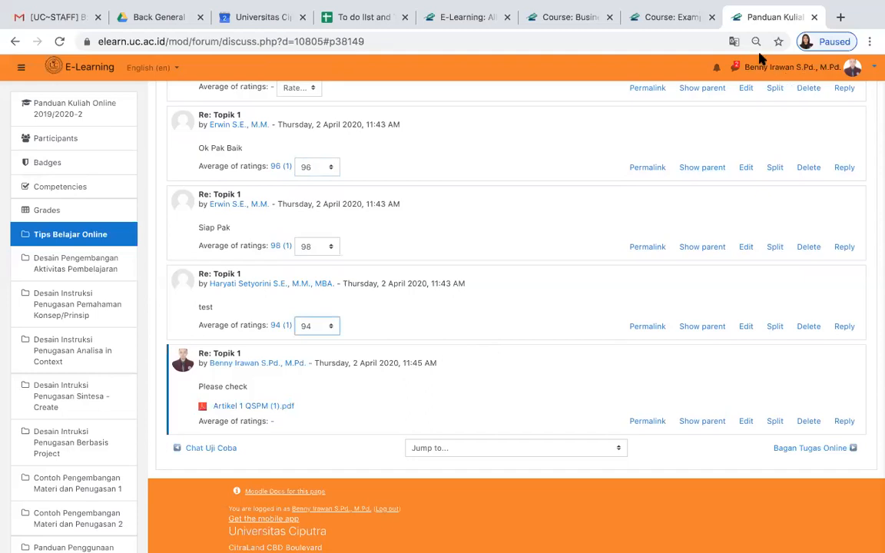
- Review the ratings given to the Topik 1 replies from the newest back to the earlier ones
click(766, 46)
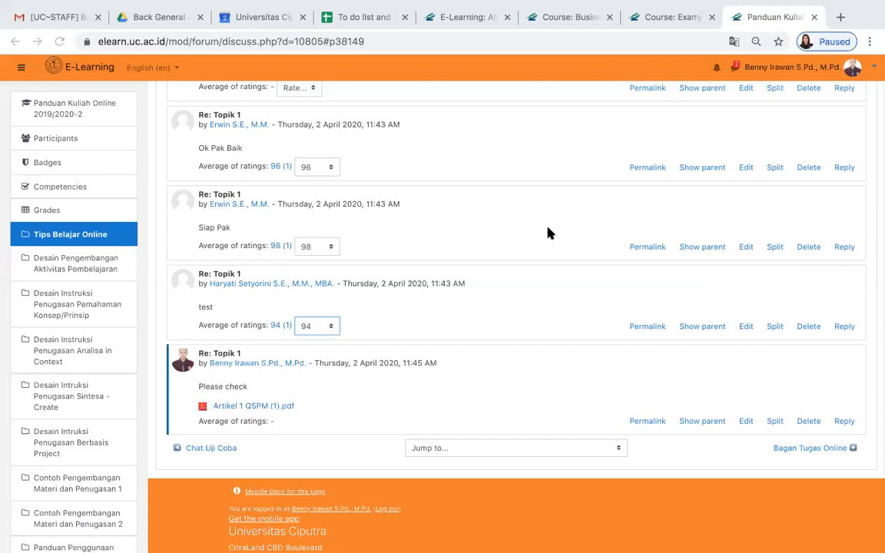
scroll(549, 232, up, 3)
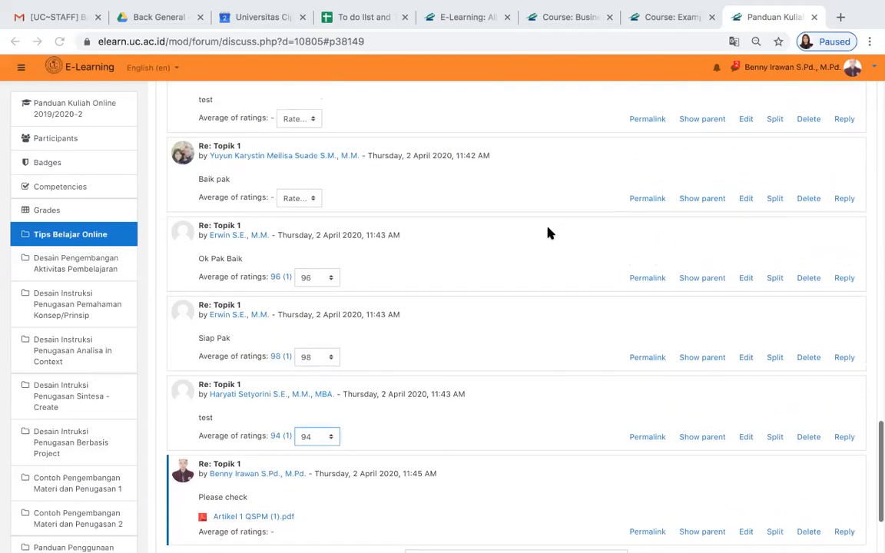
scroll(549, 233, up, 5)
scroll(549, 233, up, 12)
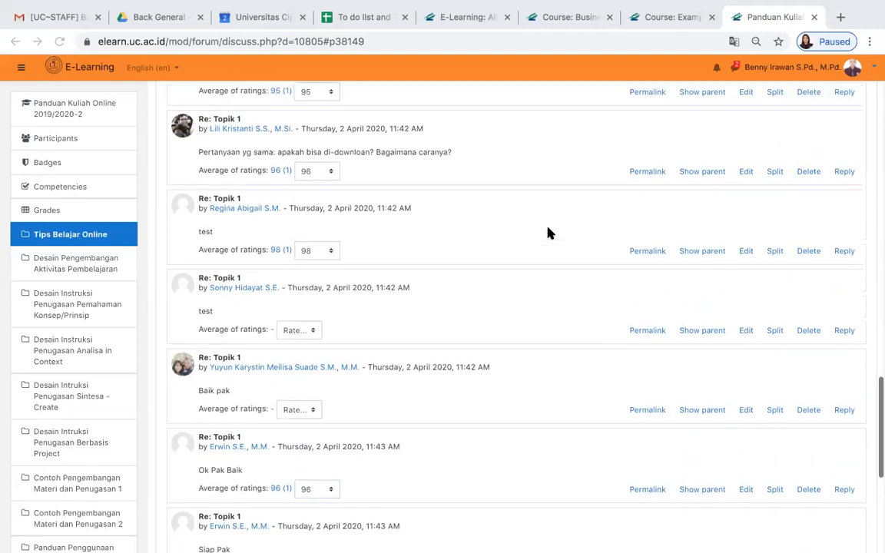
scroll(549, 233, up, 3)
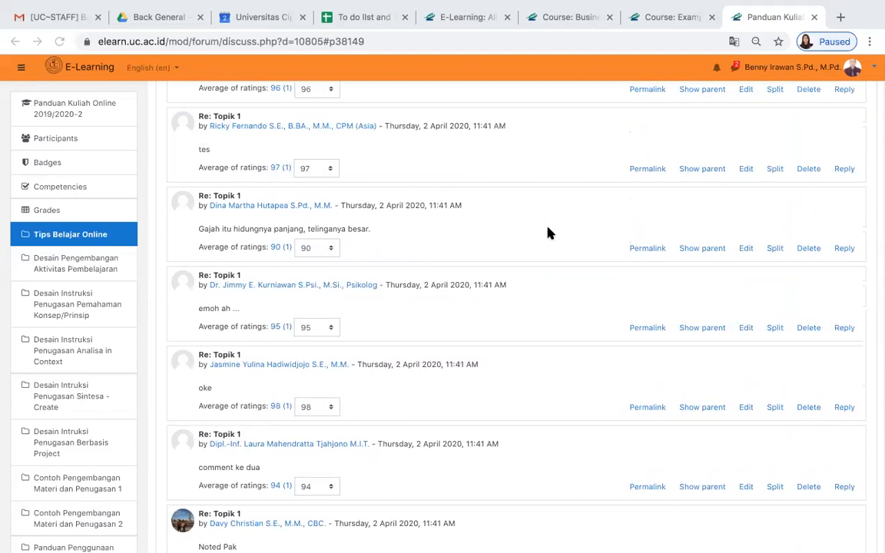
scroll(549, 233, up, 8)
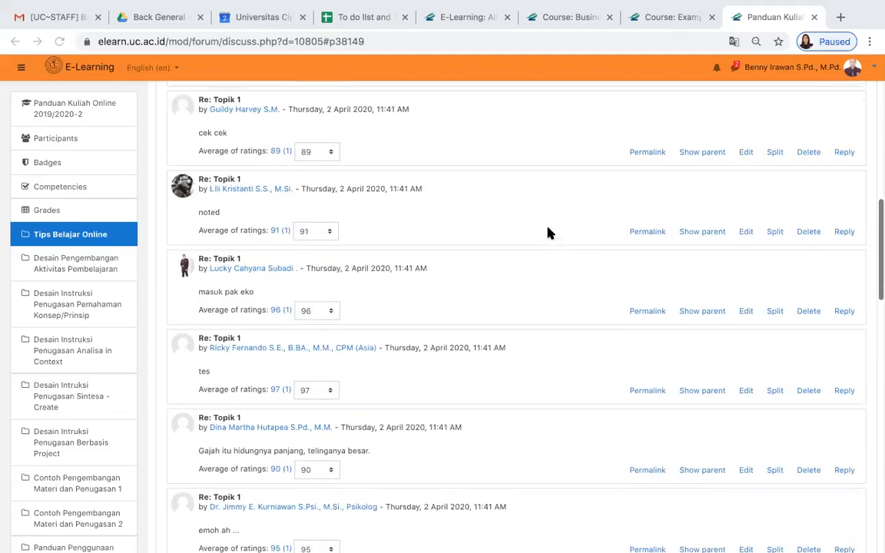
scroll(549, 233, up, 1)
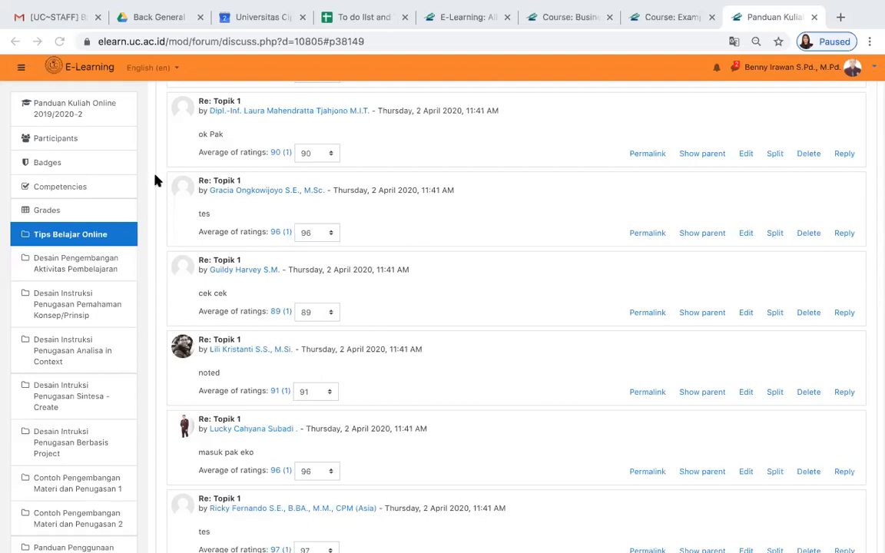
- Open the course's grader report and look through its participants and grade columns
click(36, 212)
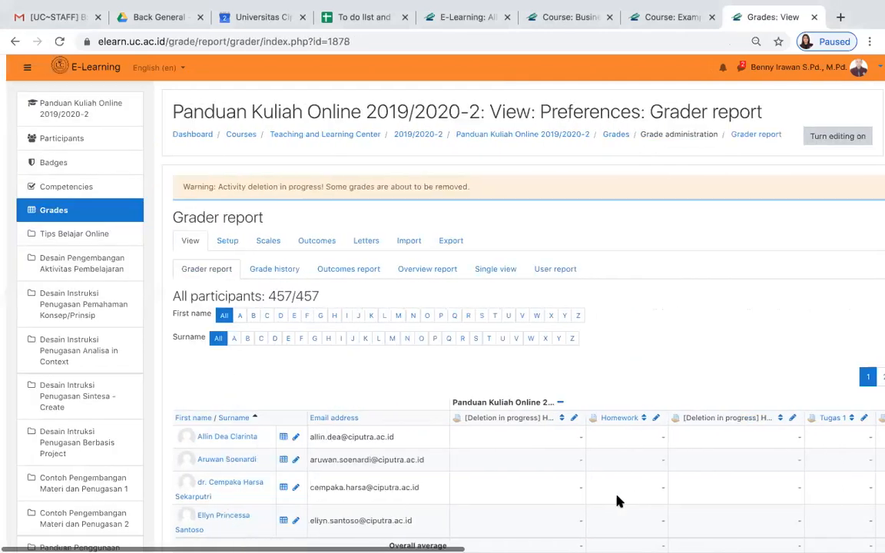
scroll(619, 501, down, 6)
scroll(618, 501, right, 4)
scroll(618, 501, right, 5)
scroll(619, 501, right, 2)
scroll(619, 501, left, 3)
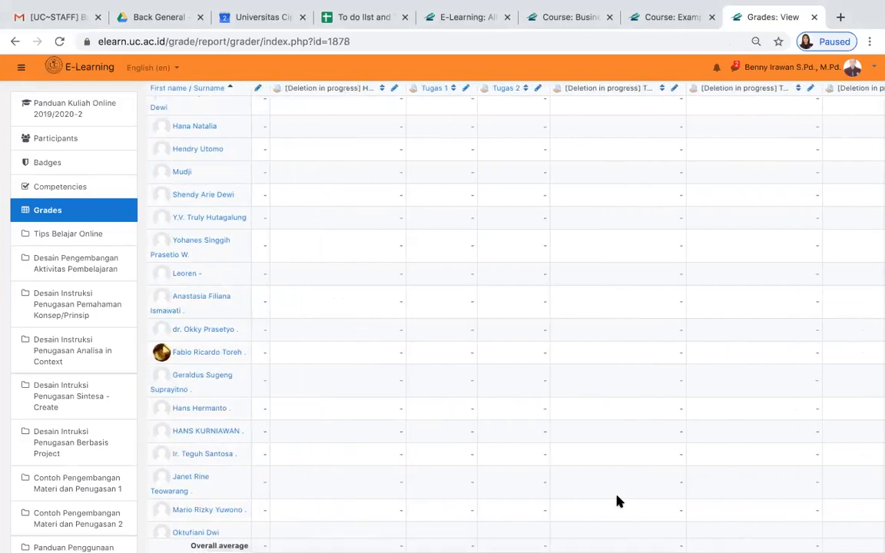
scroll(618, 501, left, 2)
scroll(619, 502, up, 4)
scroll(618, 501, down, 10)
scroll(619, 501, down, 10)
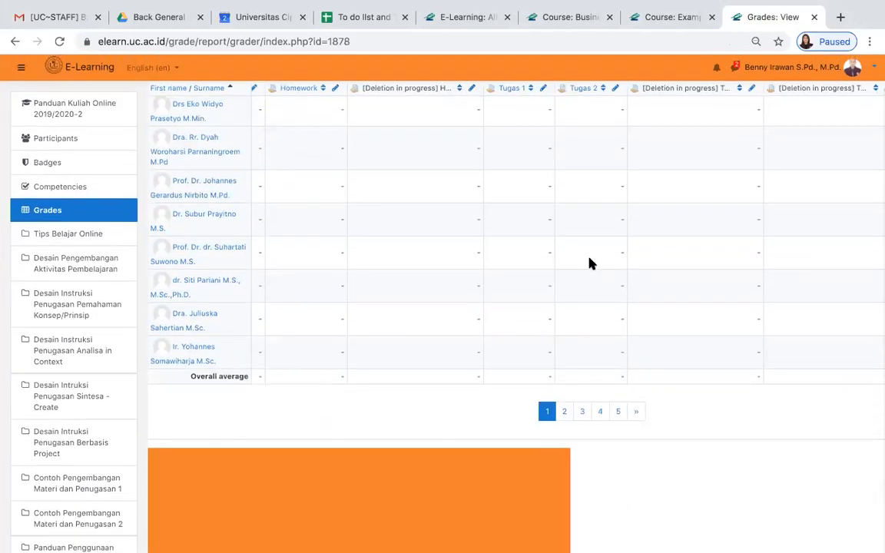
scroll(590, 264, up, 10)
scroll(590, 264, up, 10)
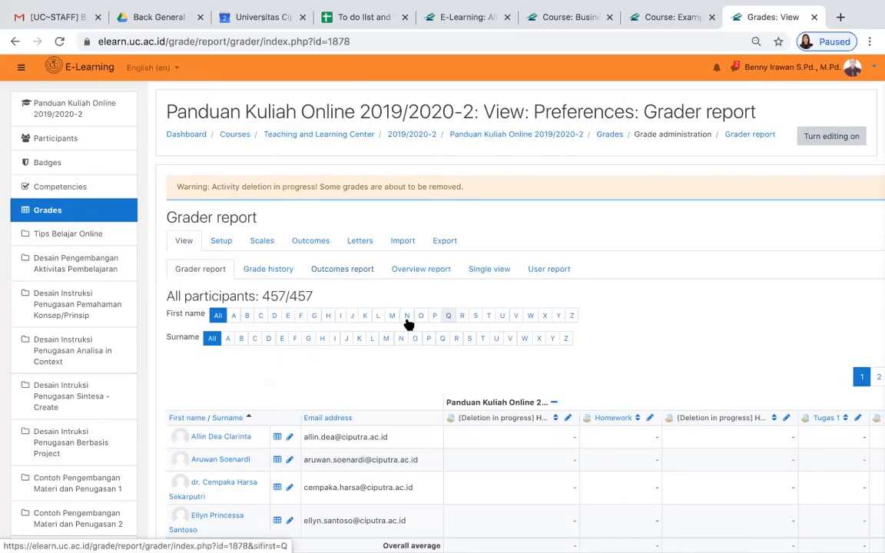
- Filter the grader report to participants whose first name starts with L and look through the list
click(380, 318)
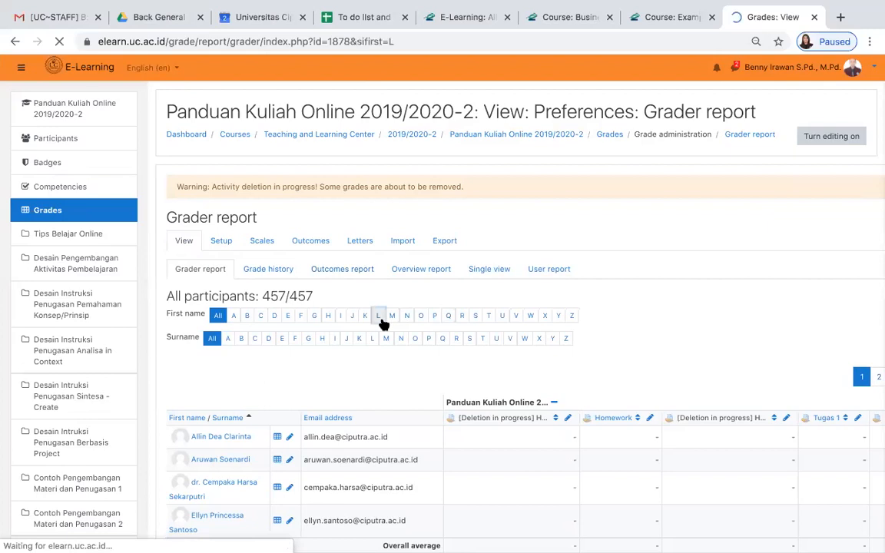
scroll(454, 408, right, 4)
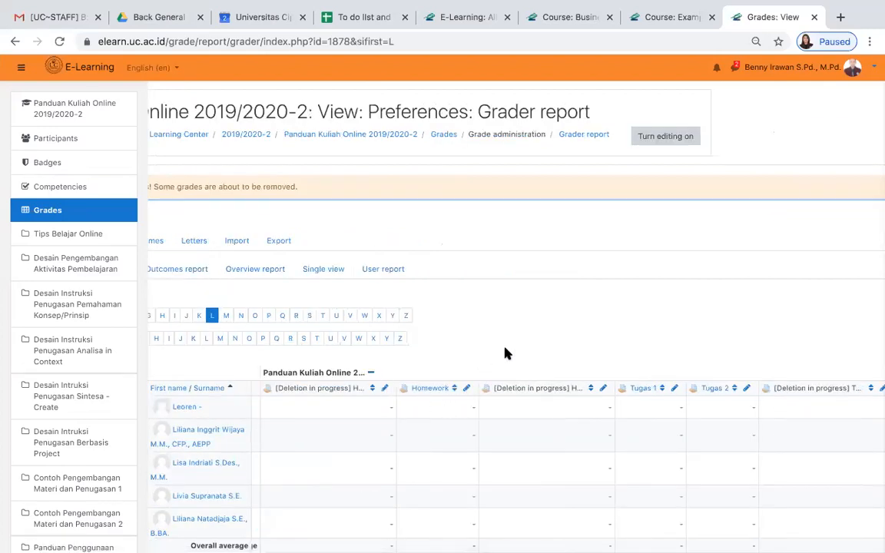
scroll(506, 352, left, 3)
scroll(505, 353, down, 4)
scroll(505, 353, down, 2)
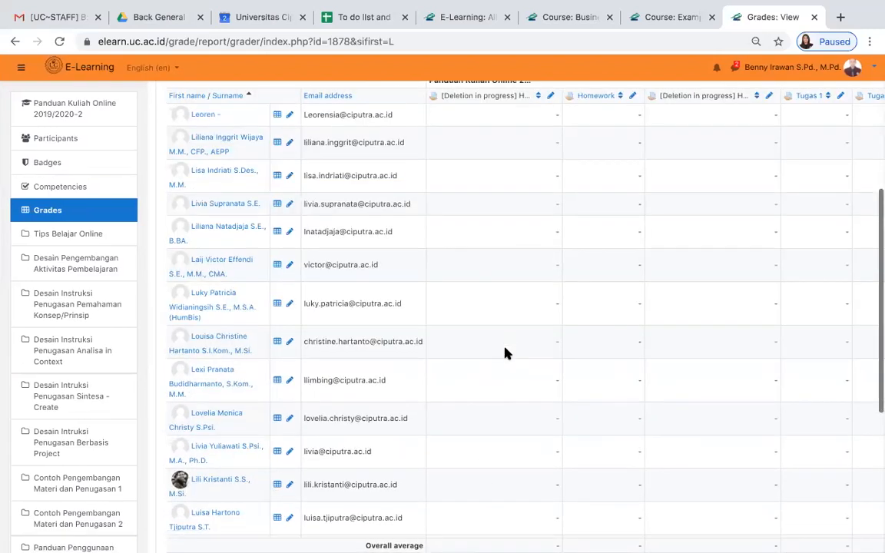
- Examine the Forum 1 and Course total grades of the filtered participants
scroll(501, 423, right, 5)
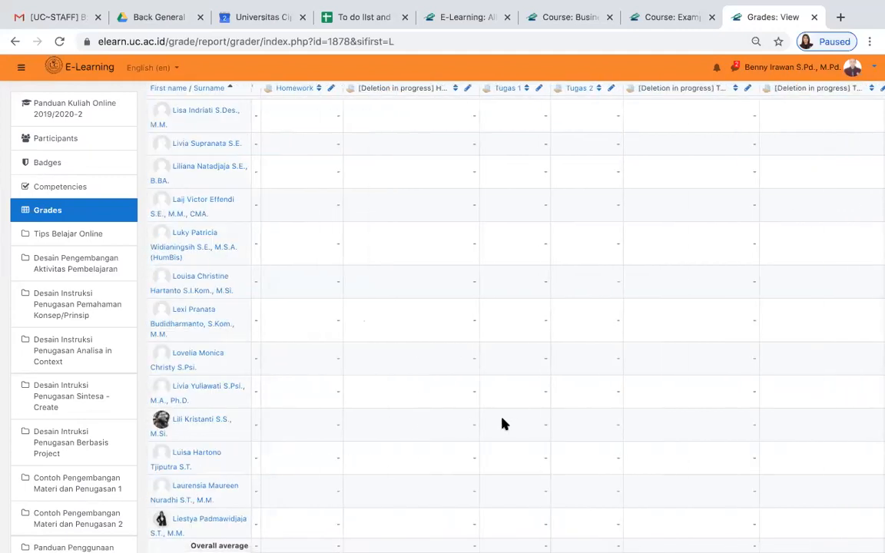
scroll(502, 423, right, 2)
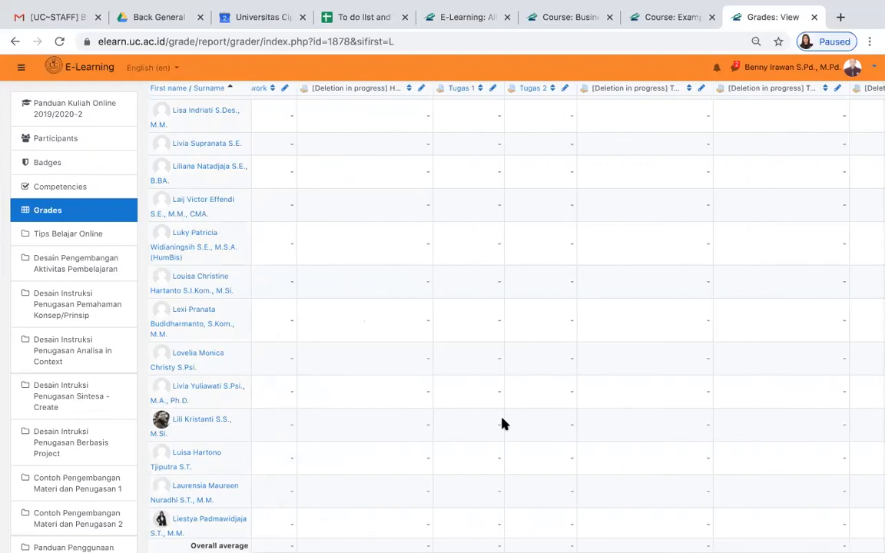
scroll(501, 424, right, 6)
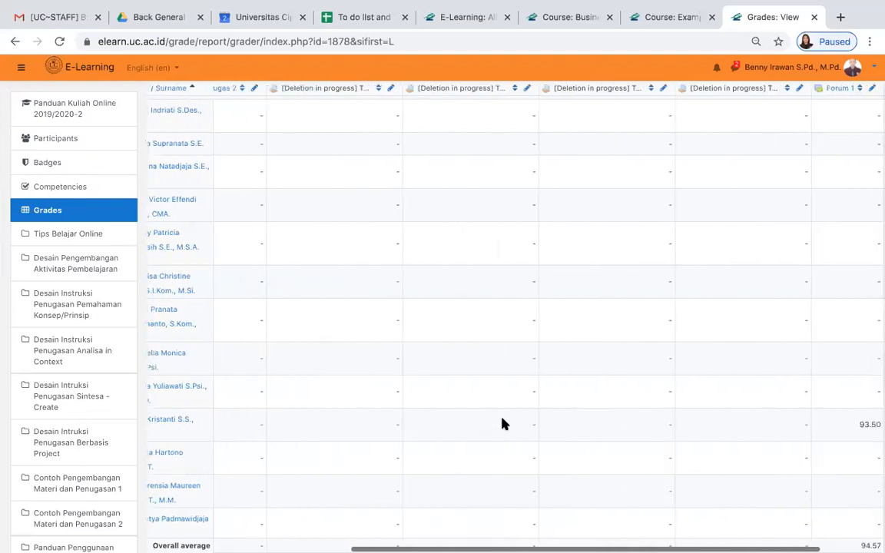
scroll(502, 422, right, 2)
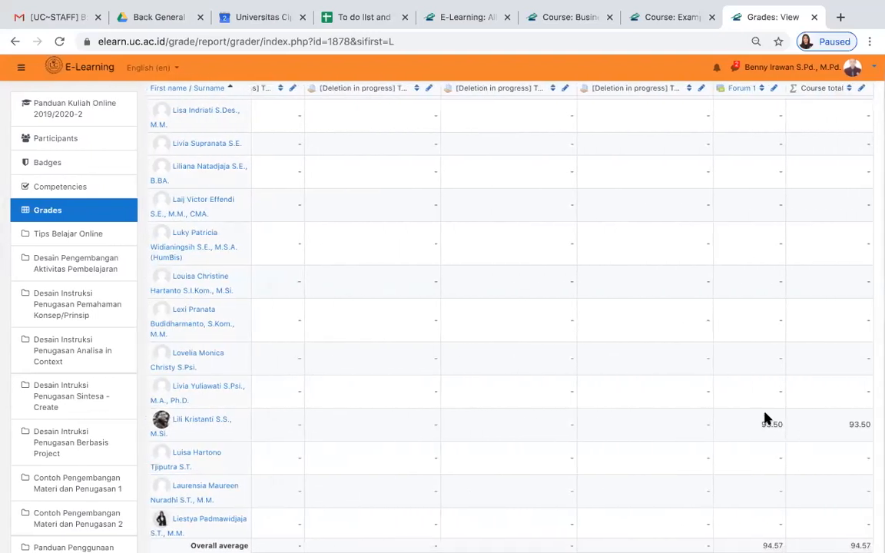
drag(762, 425, 782, 427)
scroll(616, 431, down, 2)
scroll(617, 431, up, 8)
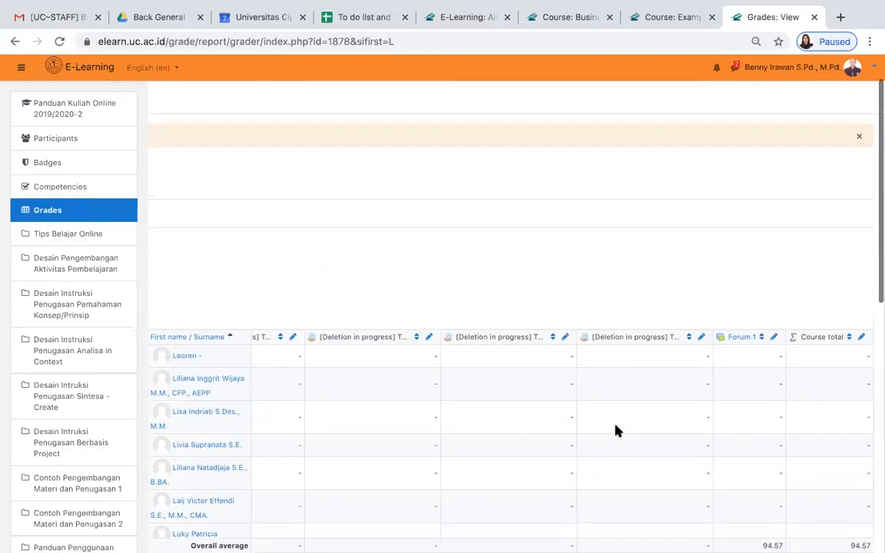
- Return the grader report to all participants and open the grade export
scroll(616, 431, left, 10)
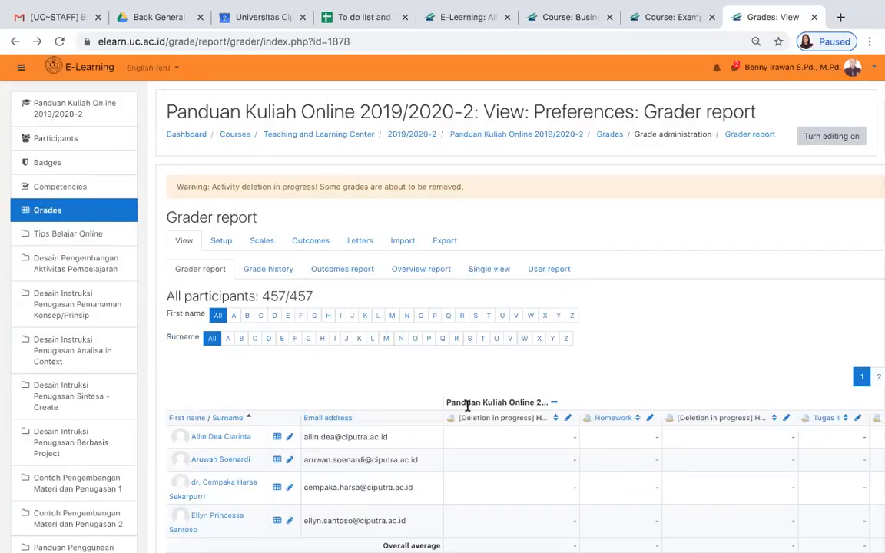
scroll(522, 464, right, 5)
scroll(459, 422, left, 5)
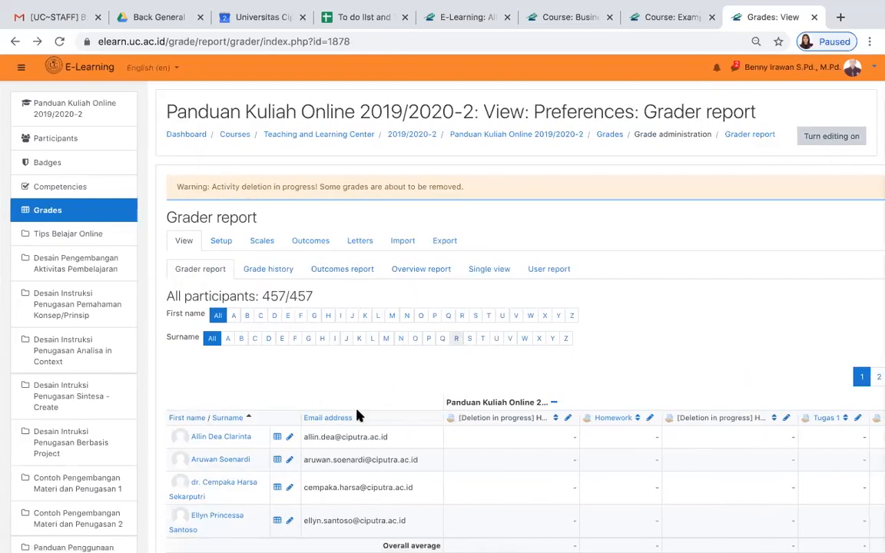
click(445, 241)
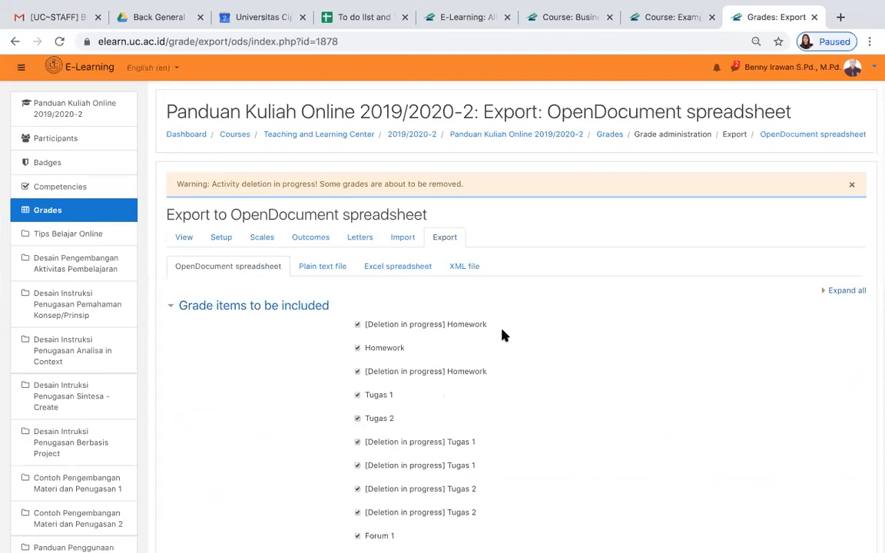
- Exclude all Homework and Tugas items from the OpenDocument spreadsheet export, leaving Forum 1 and Course total included
click(357, 326)
scroll(563, 388, down, 2)
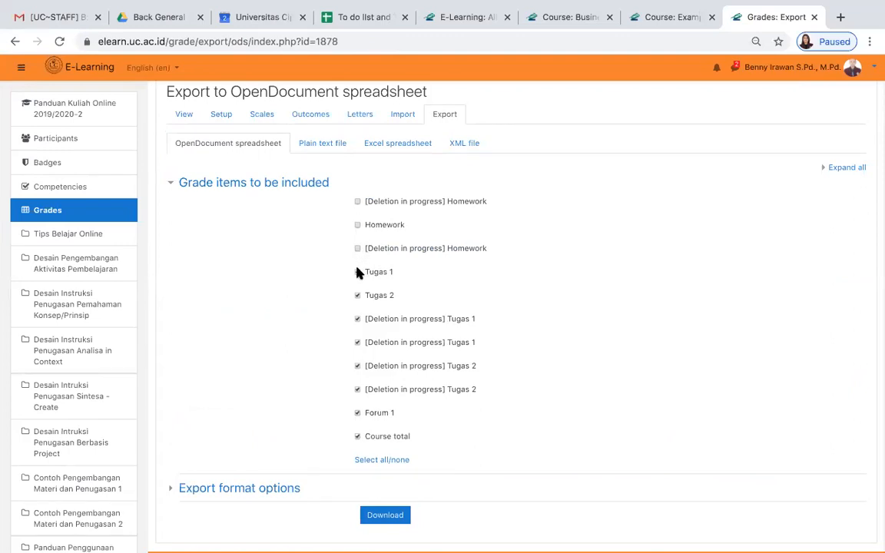
click(358, 318)
scroll(495, 411, down, 1)
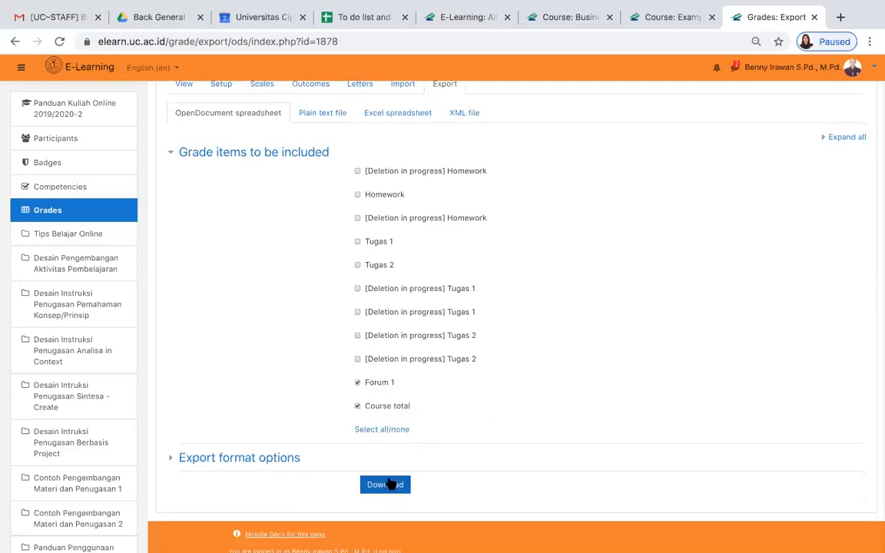
scroll(478, 312, up, 2)
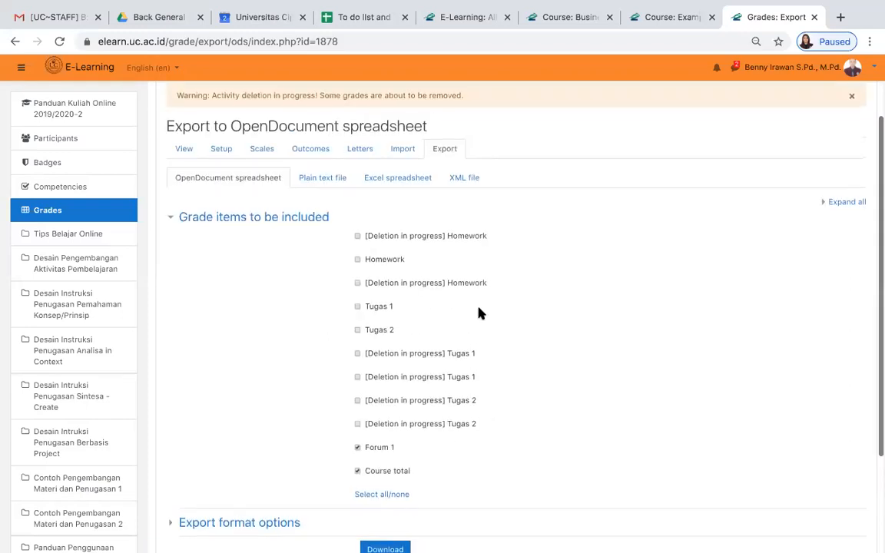
- Export the grades as an Excel spreadsheet that includes only Forum 1 and Course total, and download it
click(396, 184)
click(542, 189)
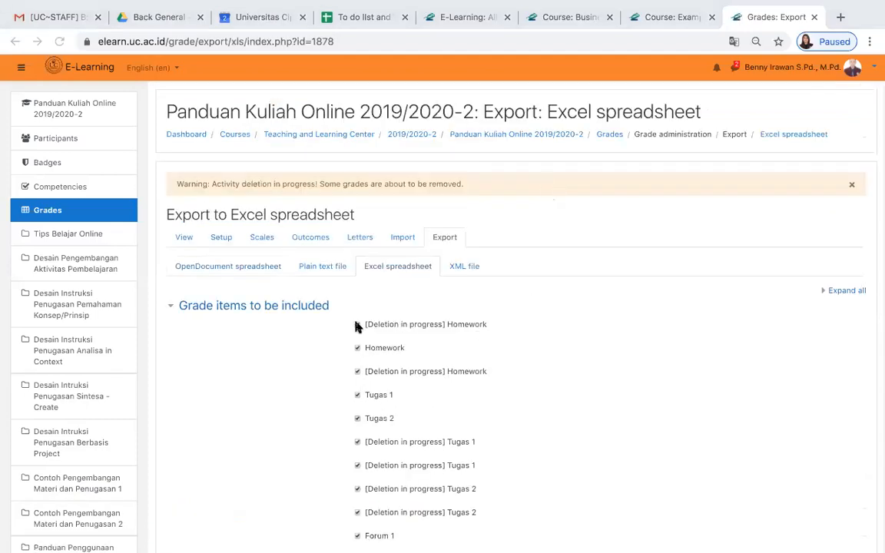
click(357, 348)
scroll(357, 350, down, 3)
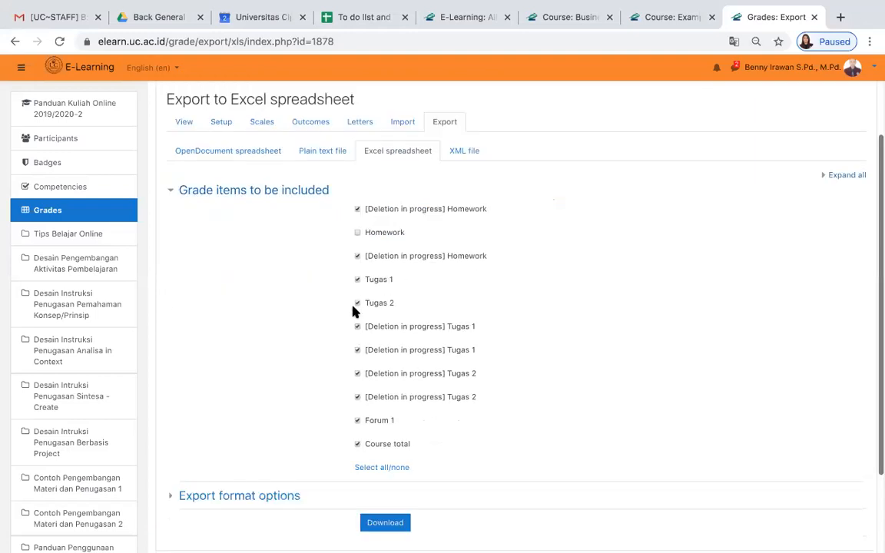
click(358, 209)
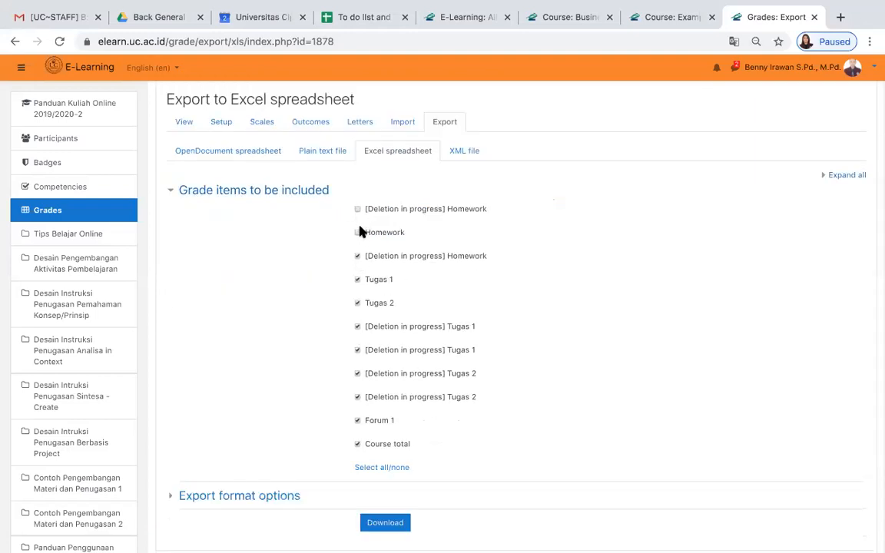
click(358, 256)
click(402, 523)
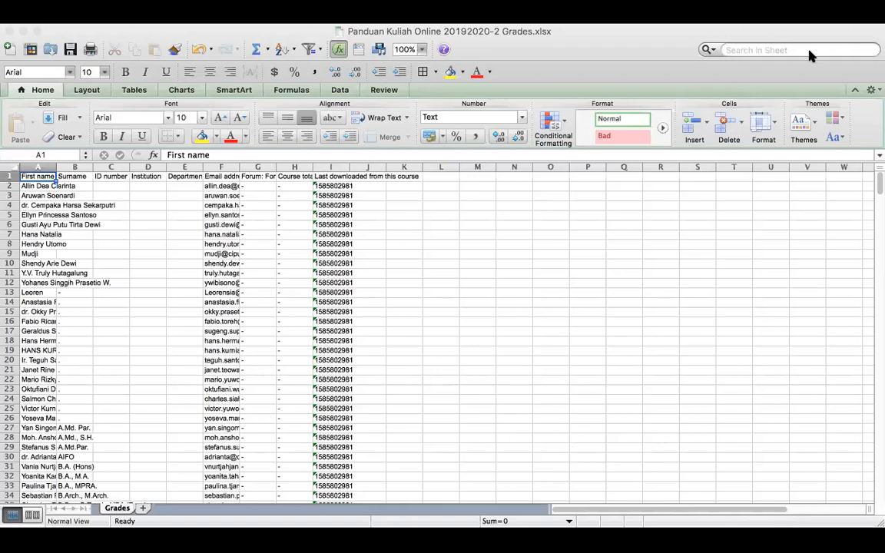
- Search the exported grades workbook in Excel for a participant by first name
click(759, 49)
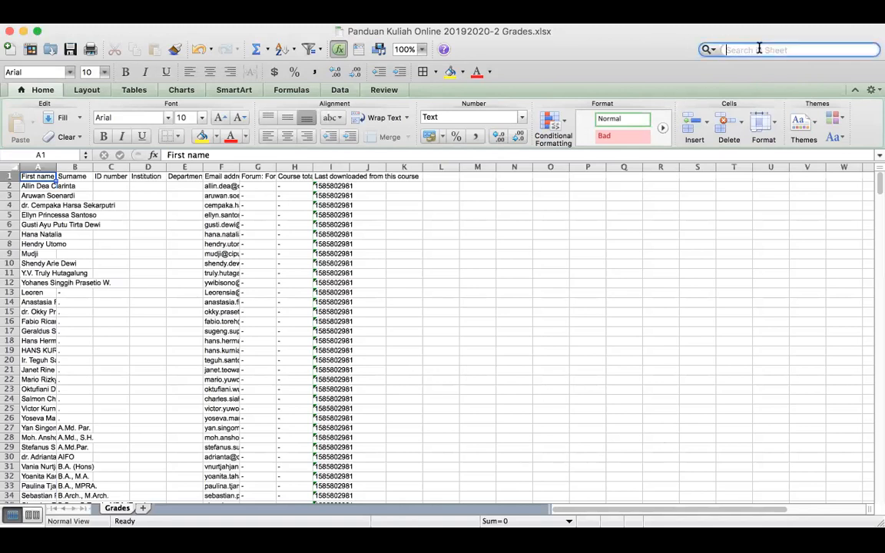
text(lili)
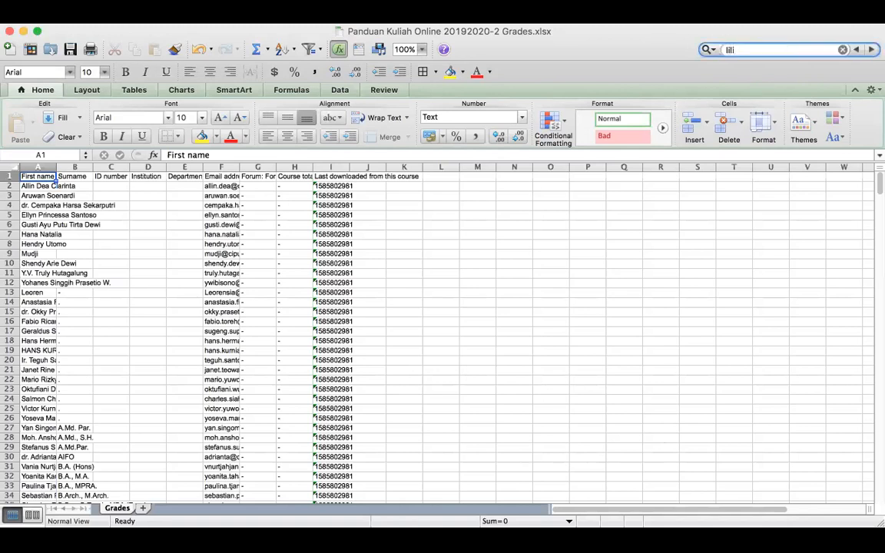
key(Return)
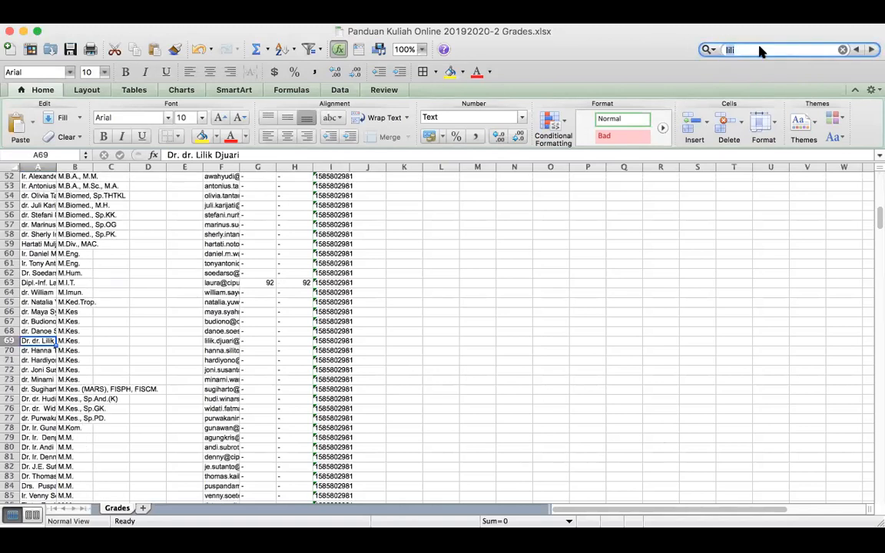
- Look through the Forum 1 grades of the exported participants from row 63 down to row 150
click(267, 283)
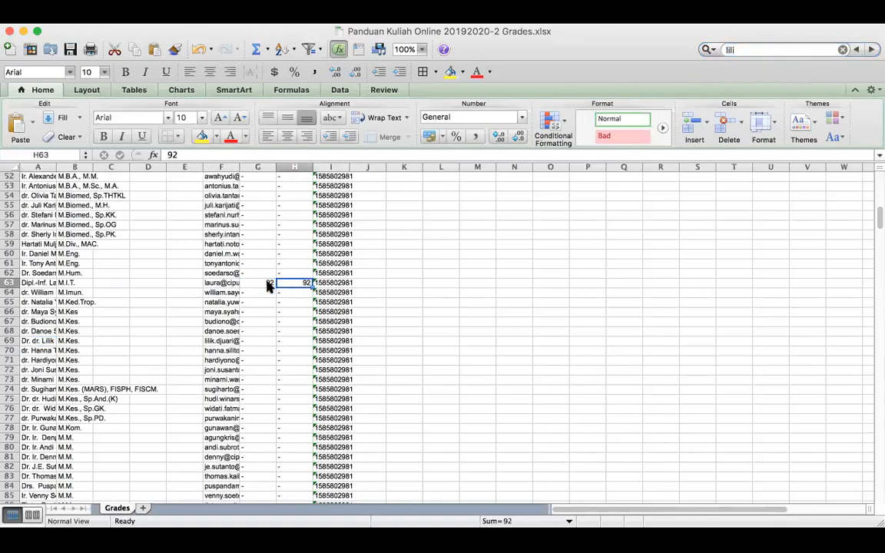
key(Down)
key(Down)
key(Down)
key(Down)
key(Down)
key(Down)
key(Down)
key(Down)
key(Down)
key(Down)
key(Down)
key(Down)
key(Down)
key(Down)
key(Down)
key(Down)
key(Down)
key(Down)
key(Down)
key(Down)
key(Down)
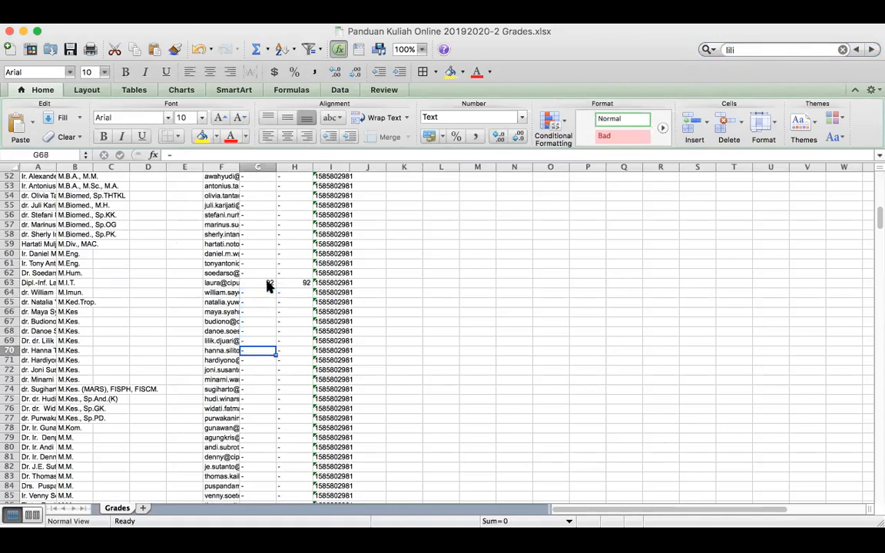
key(Down)
key(Down)
key(Down)
key(Down)
key(Down)
key(Down)
key(Down)
key(Down)
key(Down)
key(Down)
key(Down)
key(Down)
key(Down)
key(Down)
key(Down)
key(Down)
key(Down)
key(Down)
key(Down)
key(Down)
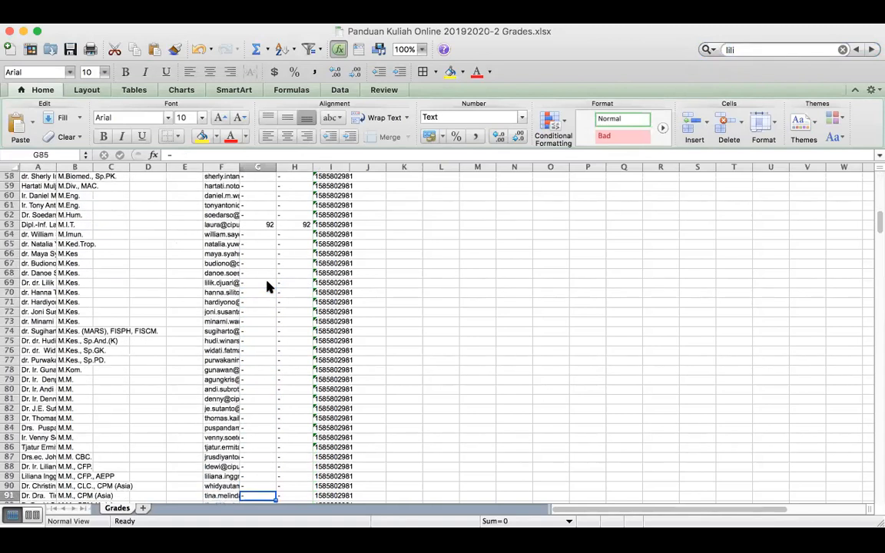
key(Down)
key(Down)
key(Down)
key(Down)
key(Down)
key(Down)
key(Down)
key(Down)
key(Down)
key(Down)
key(Down)
key(Down)
key(Down)
key(Down)
key(Down)
key(Down)
key(Down)
key(Down)
key(Down)
key(Down)
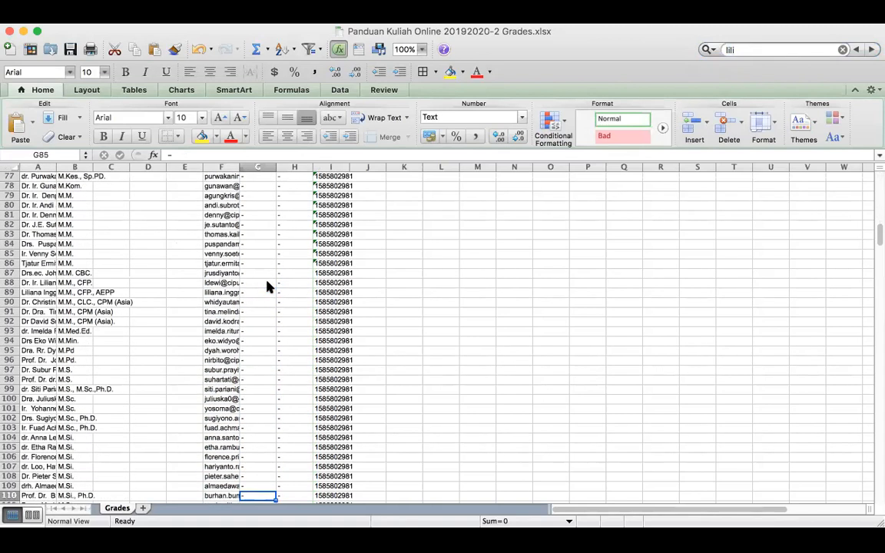
key(Down)
key(Down)
key(Down)
key(Down)
key(Down)
key(Down)
key(Down)
key(Down)
key(Down)
key(Down)
key(Down)
key(Down)
key(Down)
key(Down)
key(Down)
key(Down)
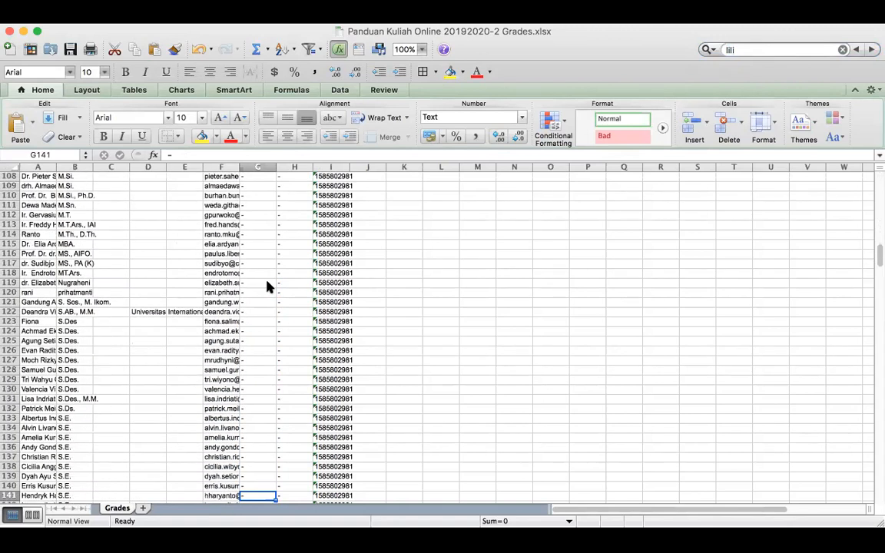
key(Down)
key(Down)
key(Down)
key(Down)
key(Down)
key(Down)
key(Down)
key(Down)
key(Down)
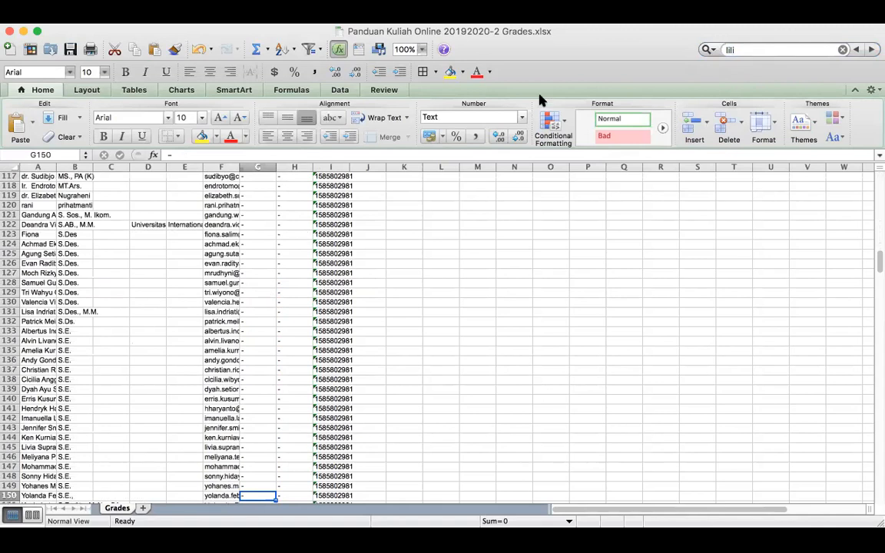
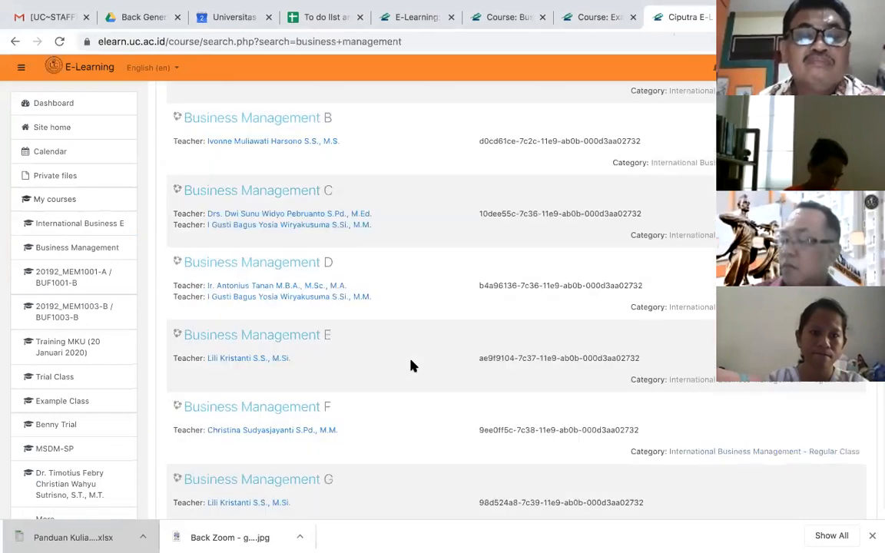
scroll(413, 365, down, 3)
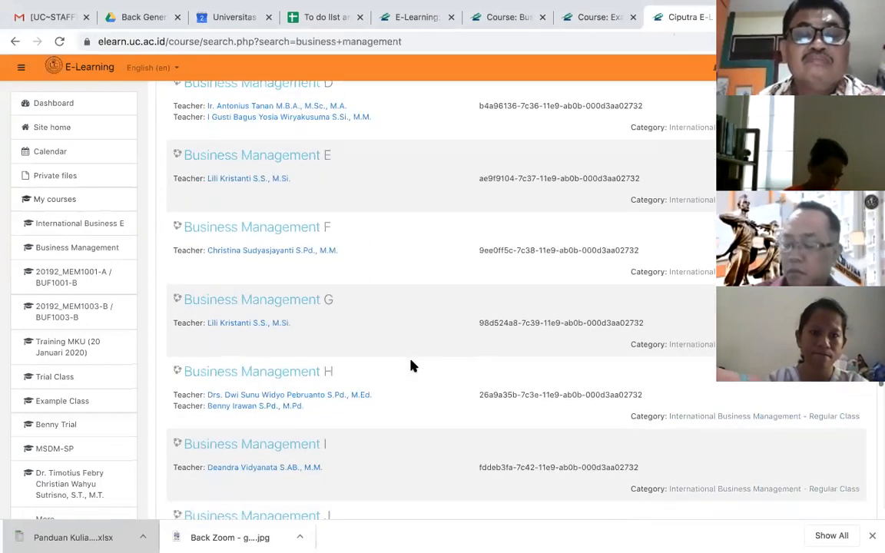
- Open the Business Management H course from the search results and leave the navigation drawer hidden
click(300, 370)
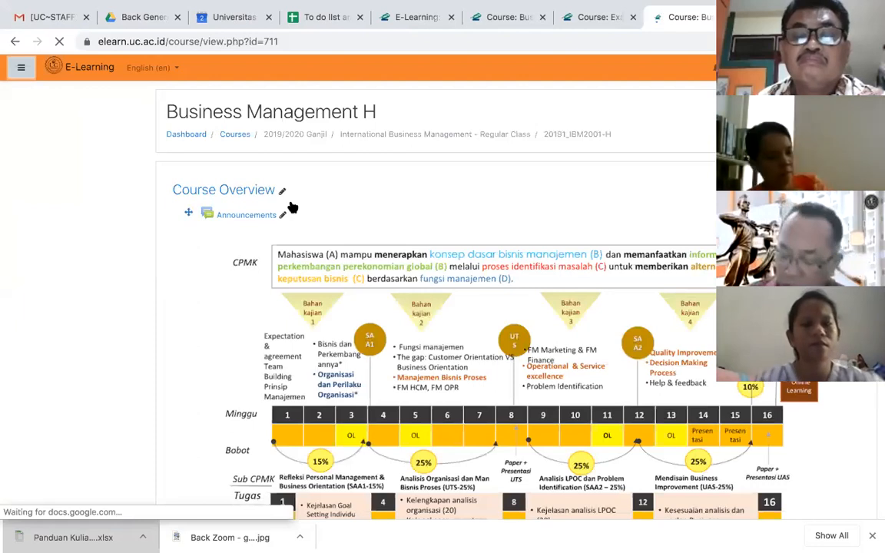
click(21, 68)
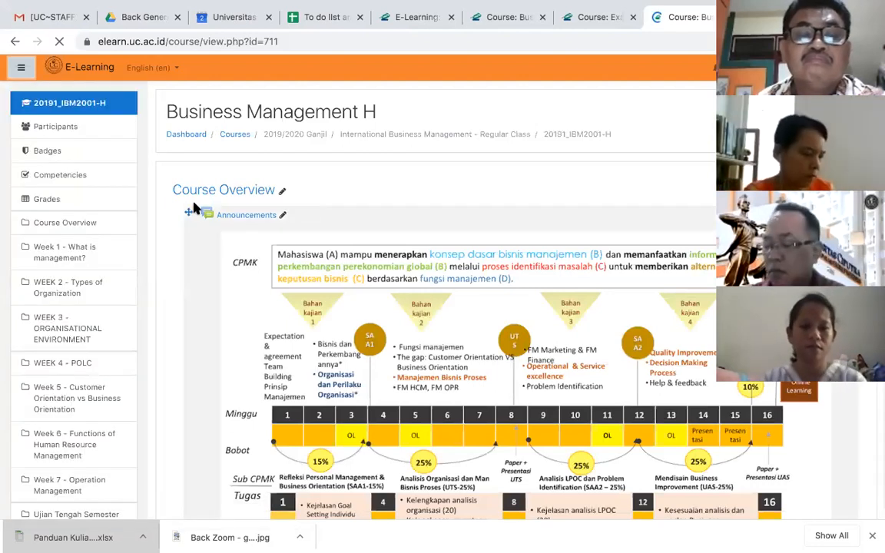
click(21, 68)
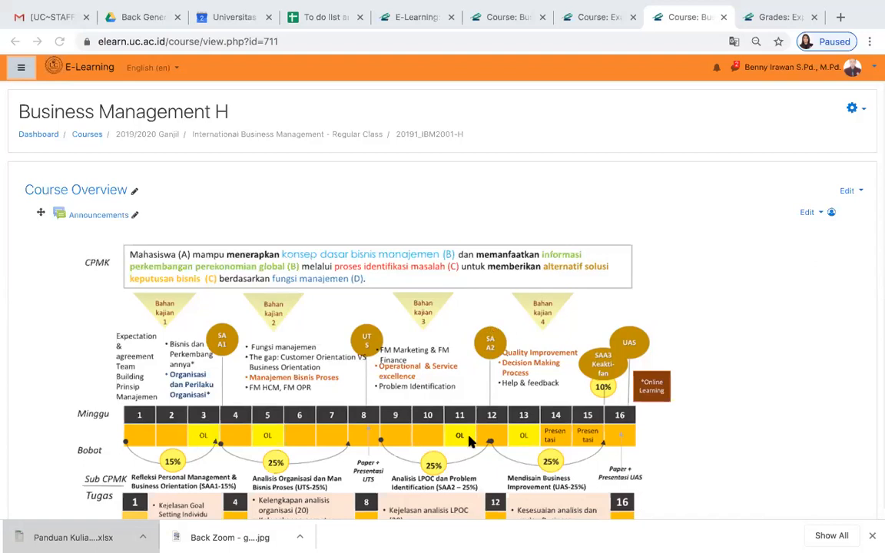
- Look through the course's weekly content from the overview to the Week 3 Organisational Environment forums, chat and assignments
scroll(471, 442, down, 15)
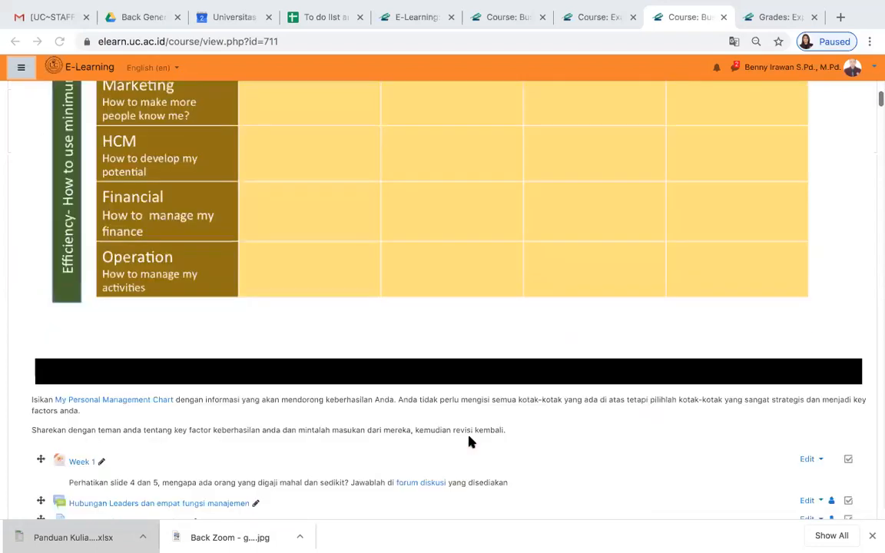
scroll(470, 442, down, 8)
scroll(471, 442, down, 15)
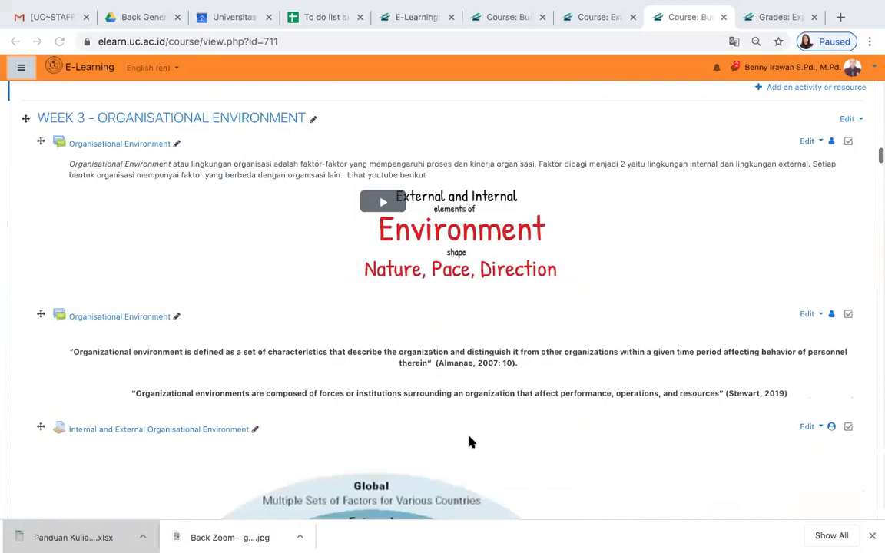
scroll(470, 442, down, 5)
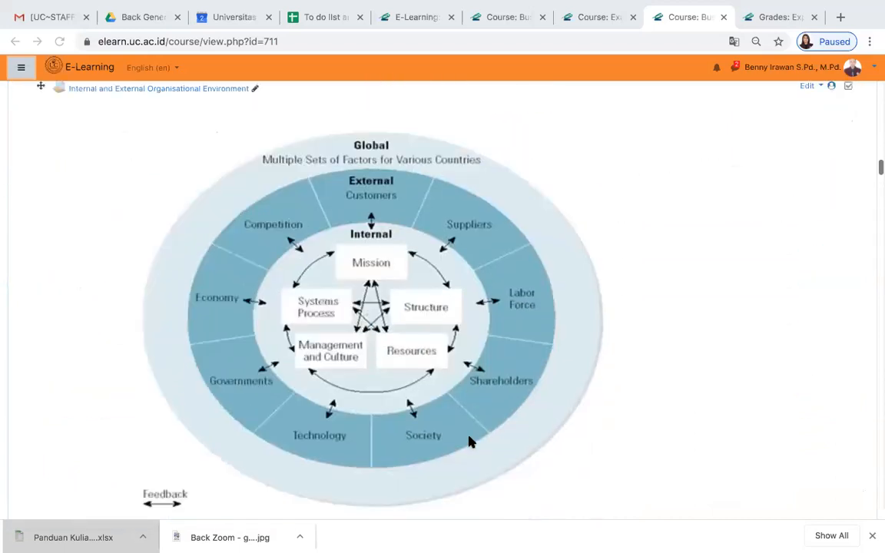
scroll(470, 442, down, 4)
scroll(471, 442, down, 1)
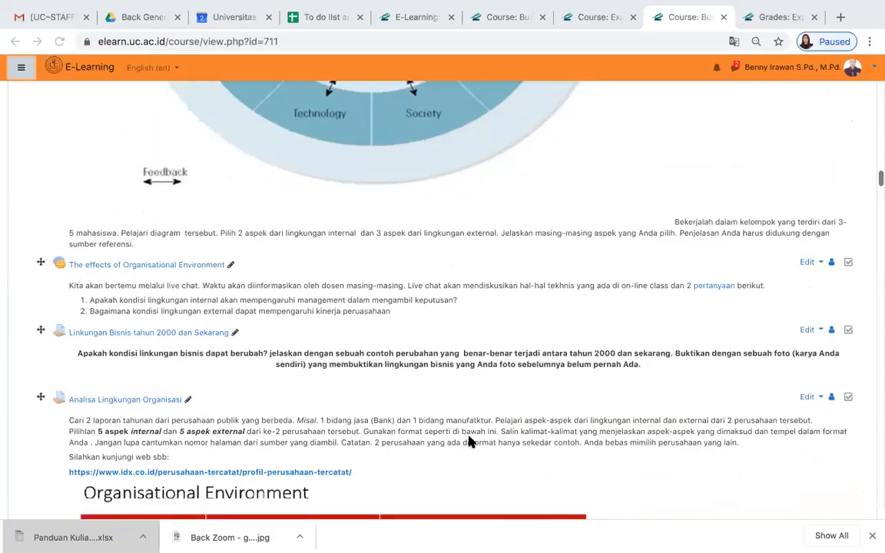
scroll(471, 442, down, 1)
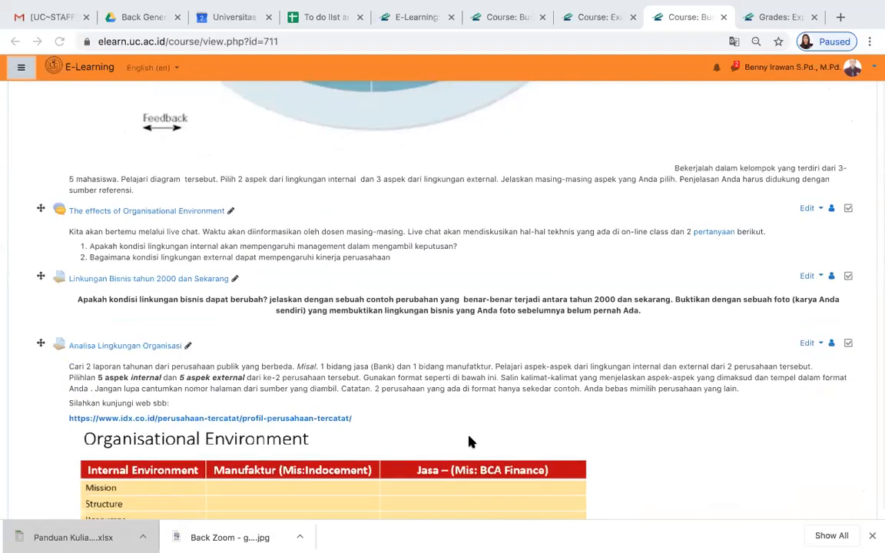
scroll(471, 442, down, 1)
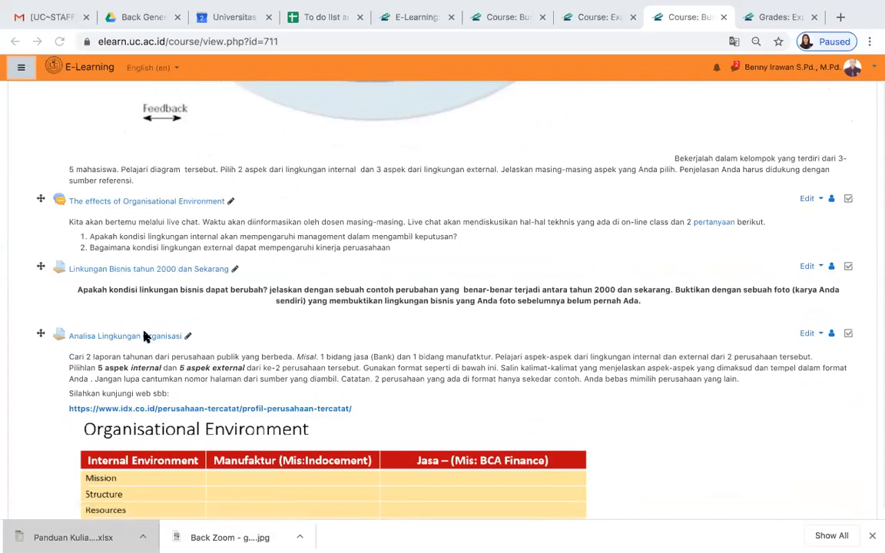
scroll(144, 334, up, 15)
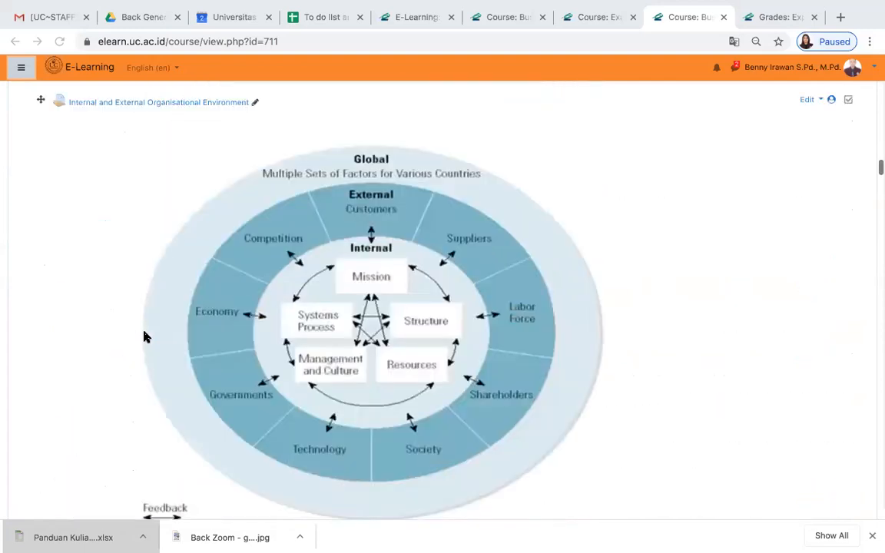
scroll(144, 336, up, 15)
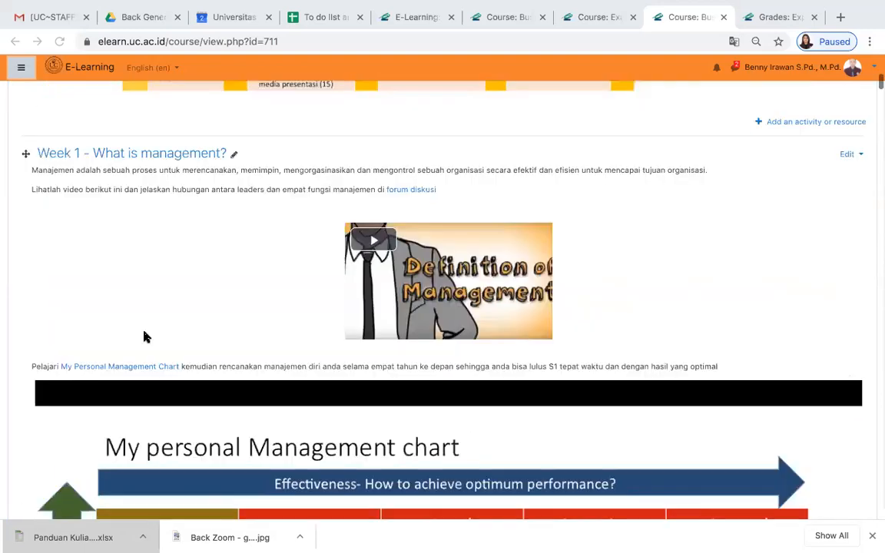
scroll(664, 271, up, 5)
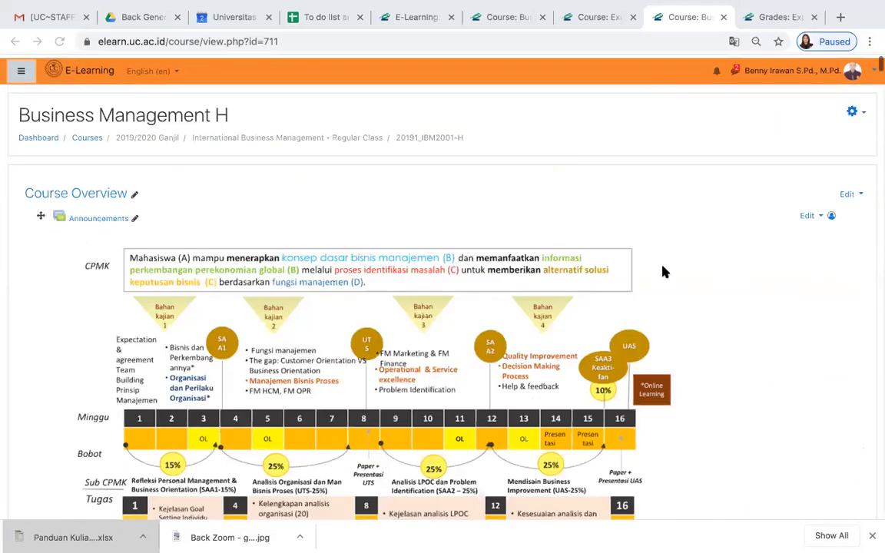
- Open the course's Activity completion report and list participants with all first names
click(853, 109)
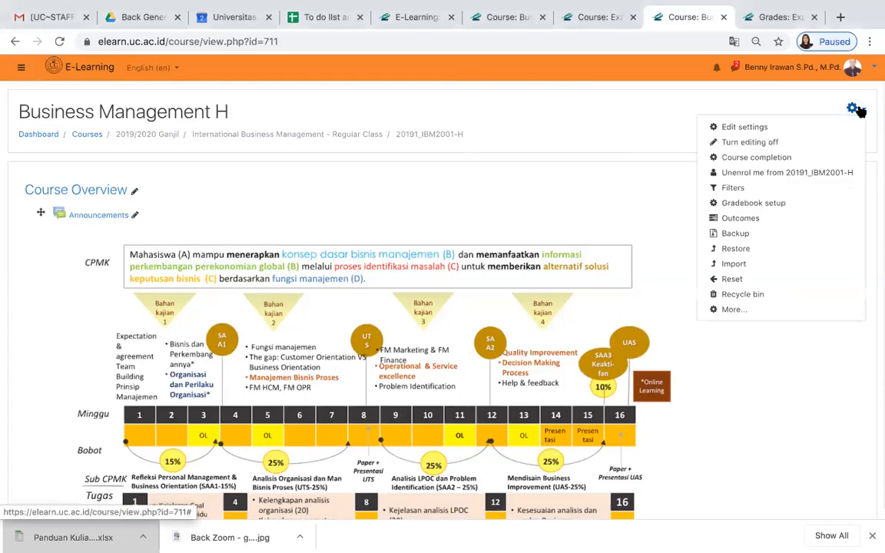
click(734, 310)
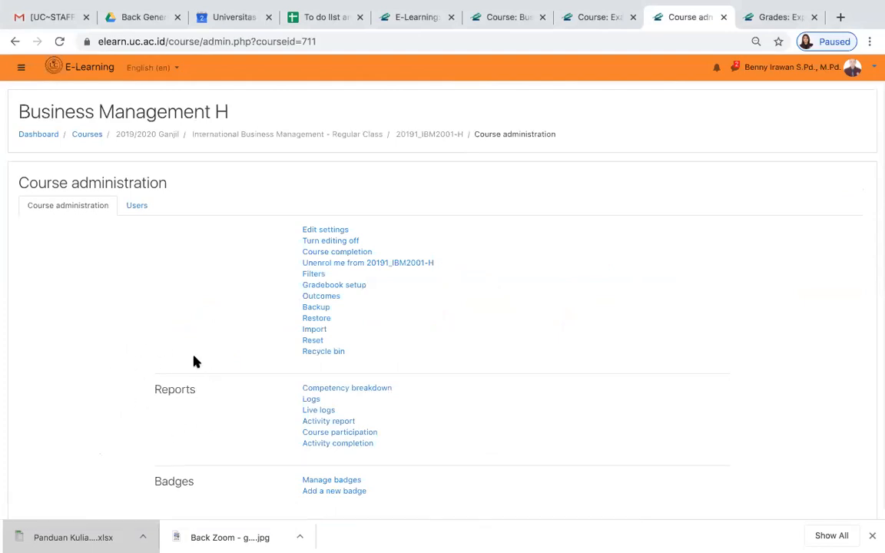
click(331, 445)
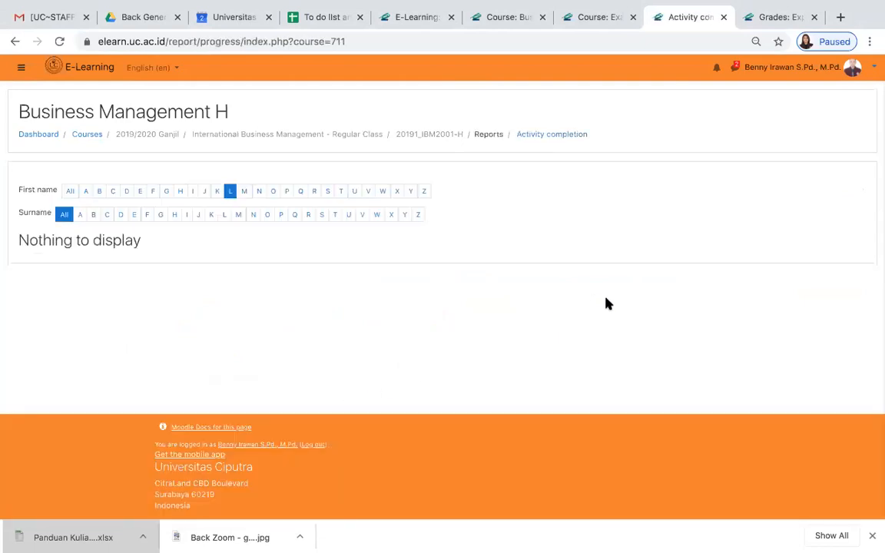
click(70, 191)
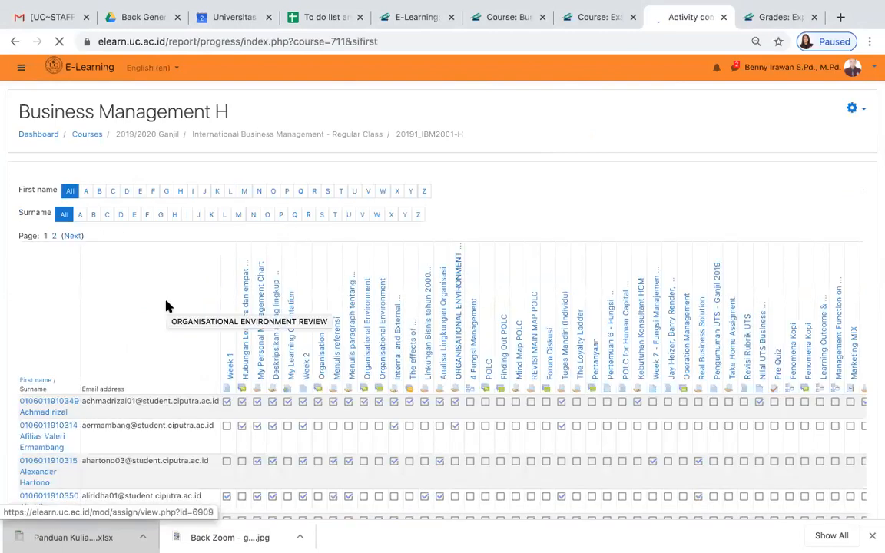
- Examine which activities each student has completed, down the participant rows and across the activity columns
scroll(168, 306, down, 2)
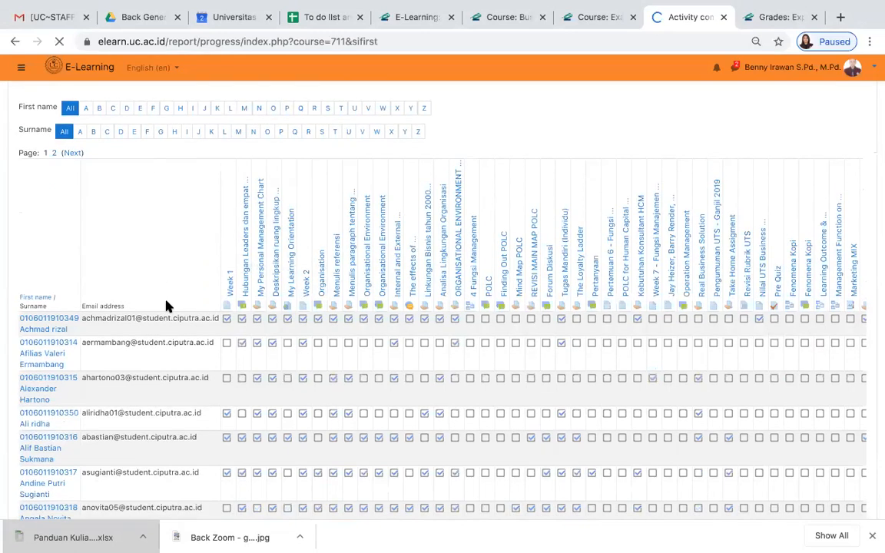
scroll(168, 306, down, 2)
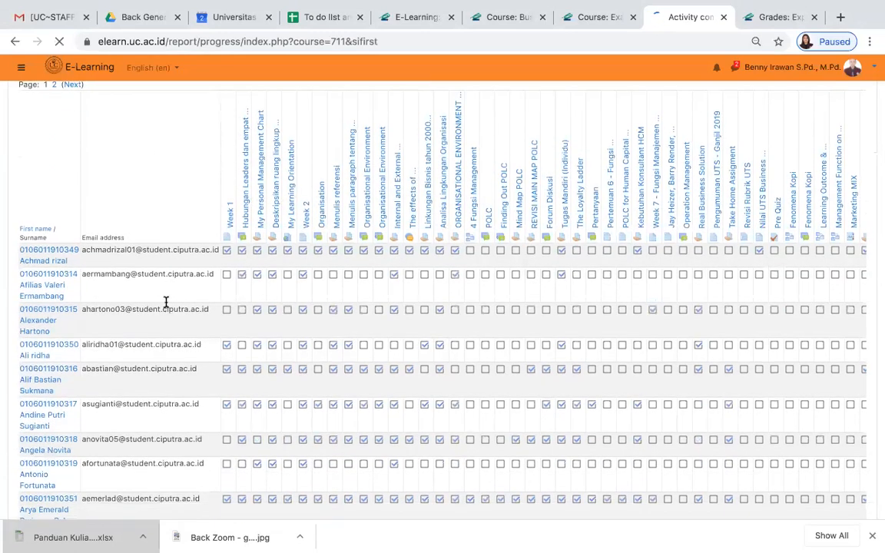
scroll(168, 306, down, 2)
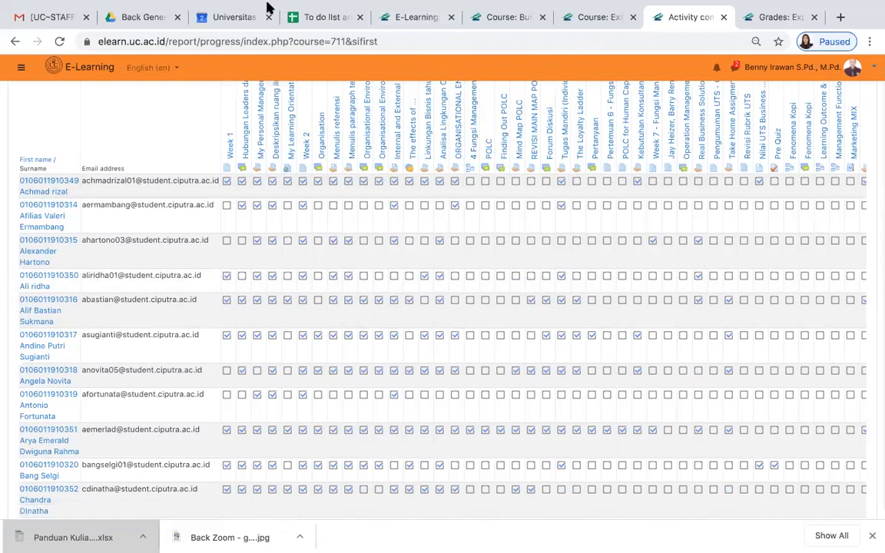
scroll(385, 293, down, 3)
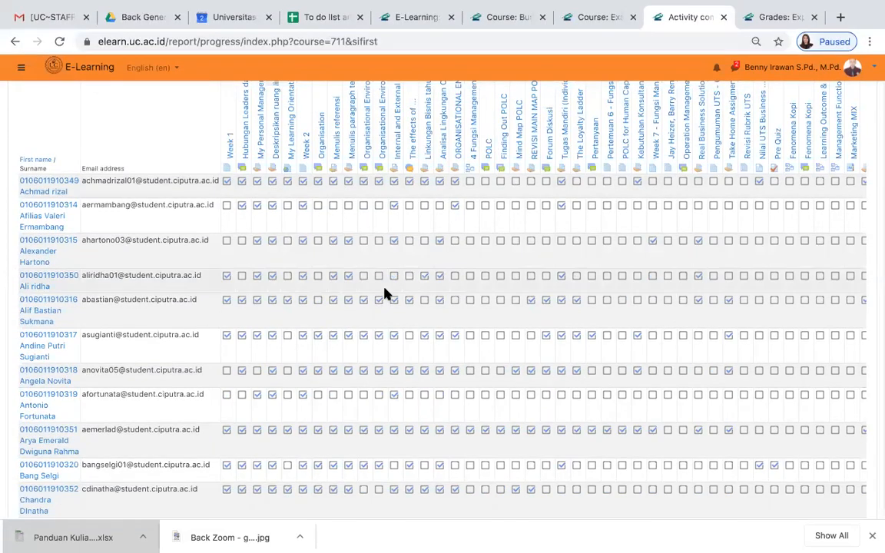
scroll(385, 292, down, 2)
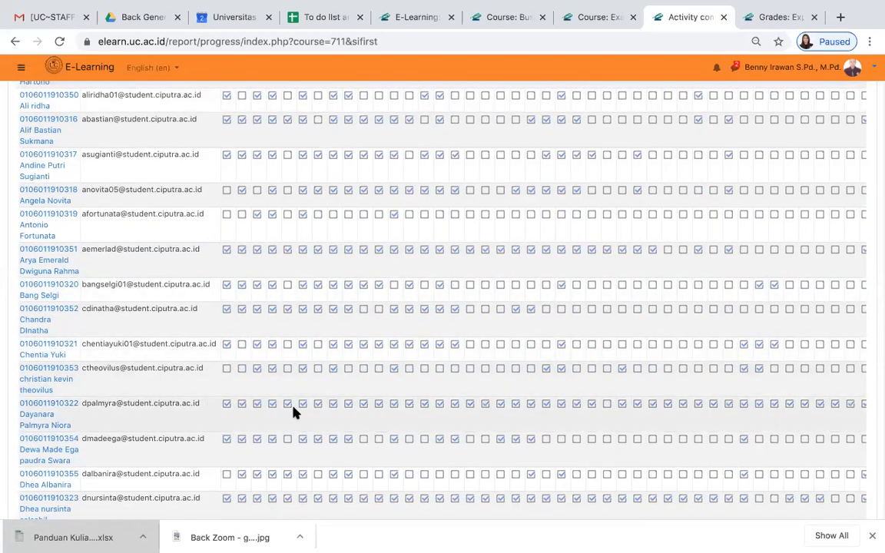
scroll(600, 407, right, 5)
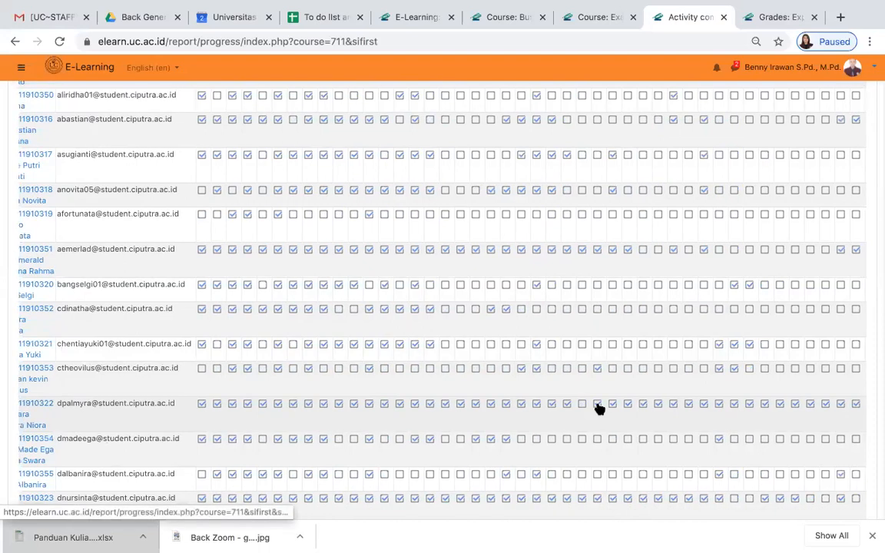
scroll(600, 408, right, 3)
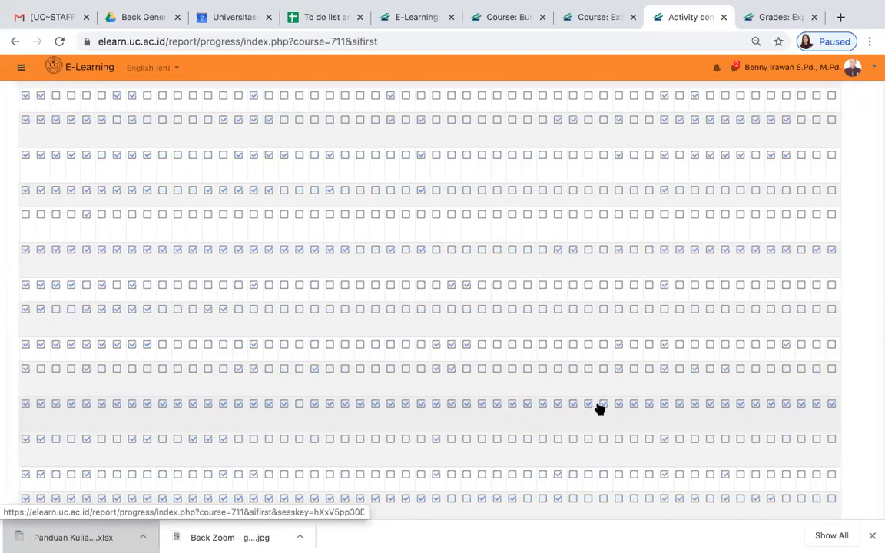
scroll(600, 409, left, 3)
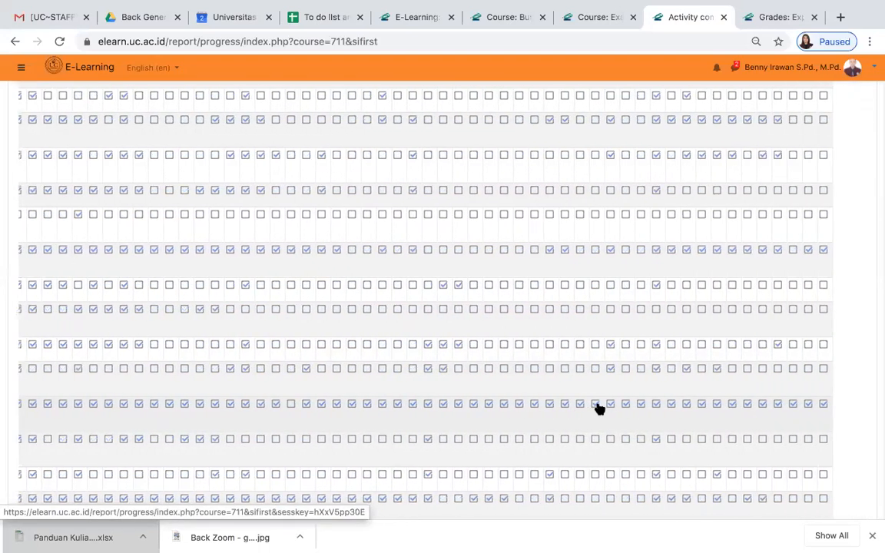
scroll(600, 409, left, 3)
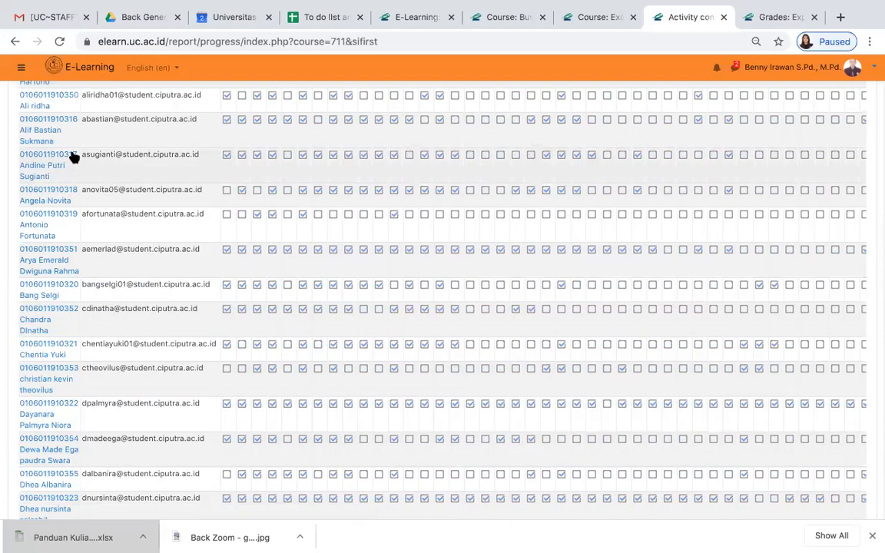
scroll(113, 148, up, 3)
scroll(113, 149, up, 2)
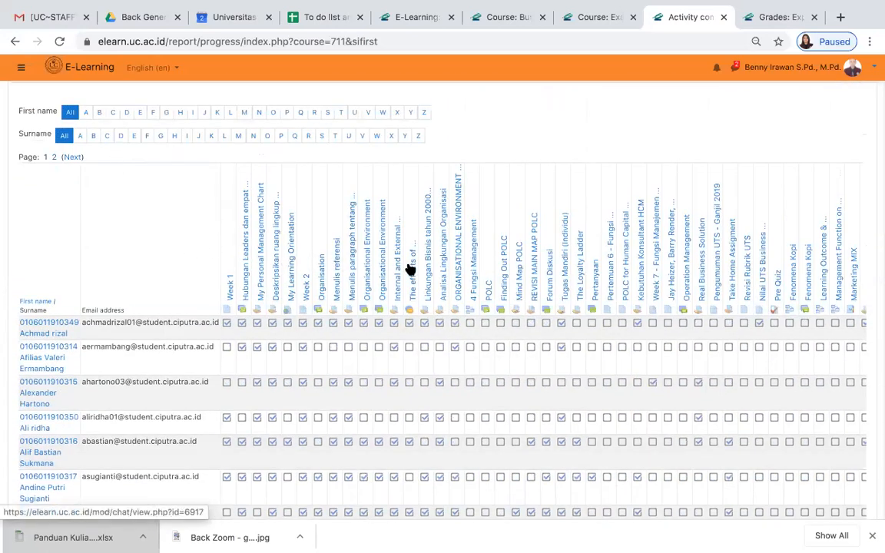
- Review the activity headings across the completion report and the CSV download options below the student list
scroll(626, 267, right, 5)
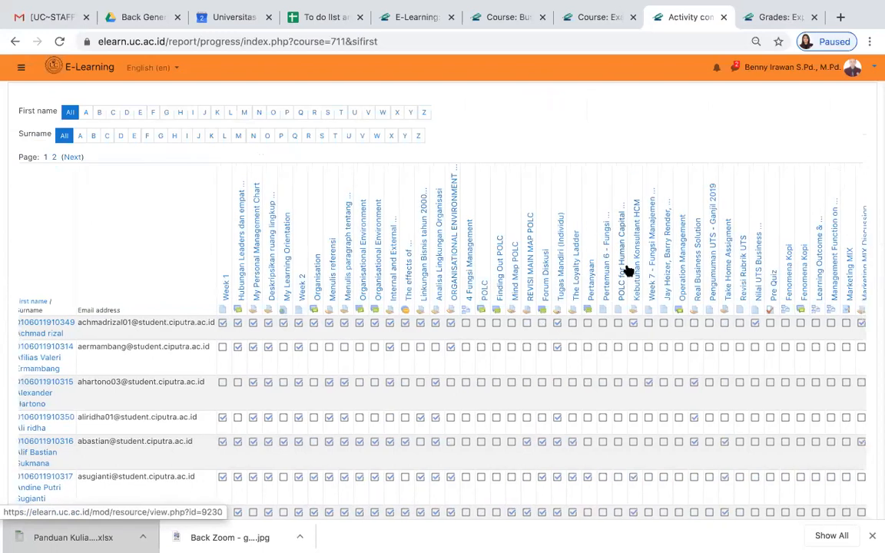
scroll(628, 270, right, 1)
scroll(628, 271, left, 1)
scroll(628, 270, left, 3)
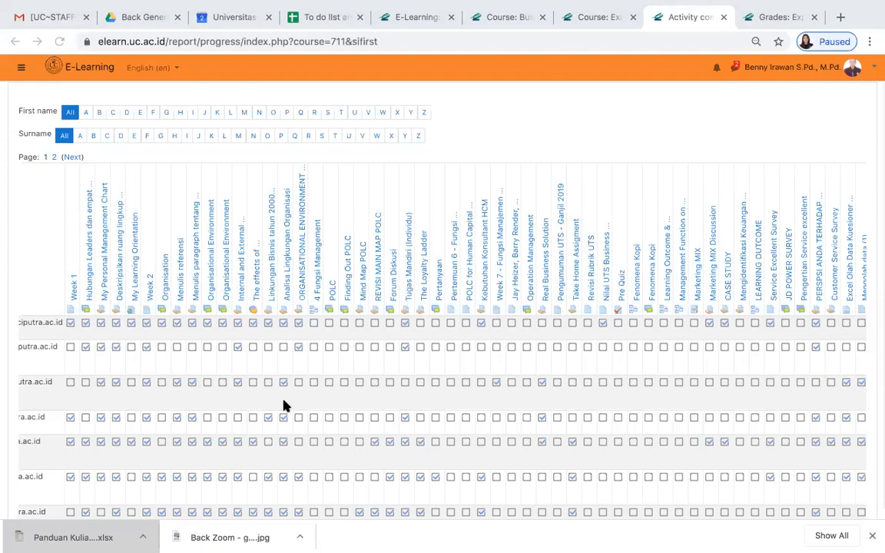
scroll(281, 407, left, 3)
scroll(280, 407, left, 1)
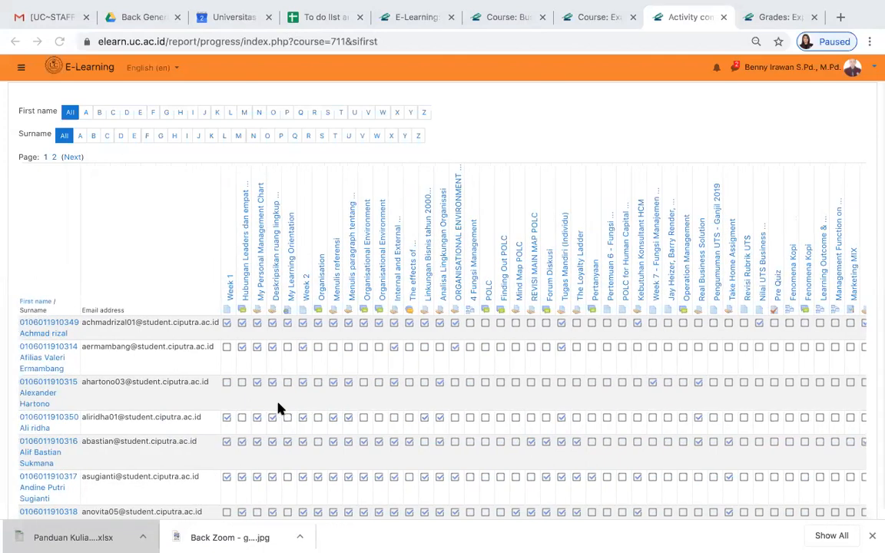
scroll(278, 409, down, 1)
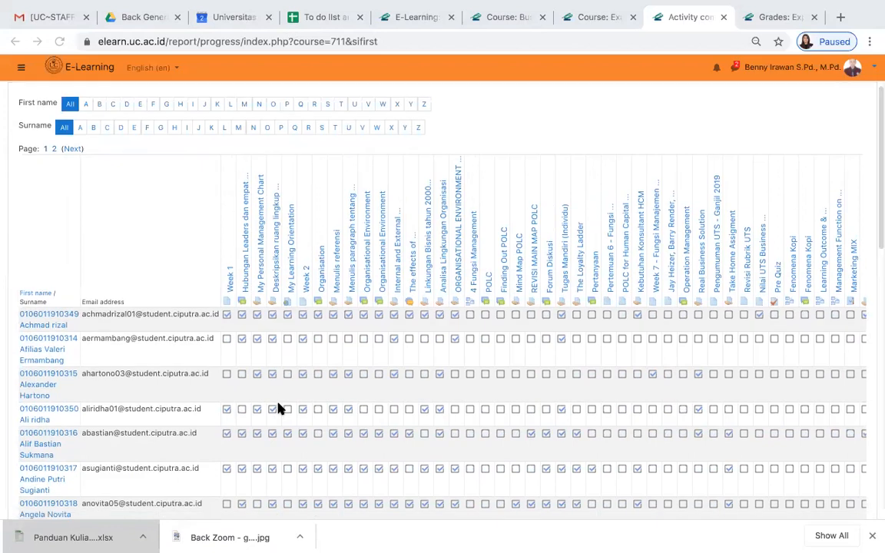
scroll(278, 409, down, 1)
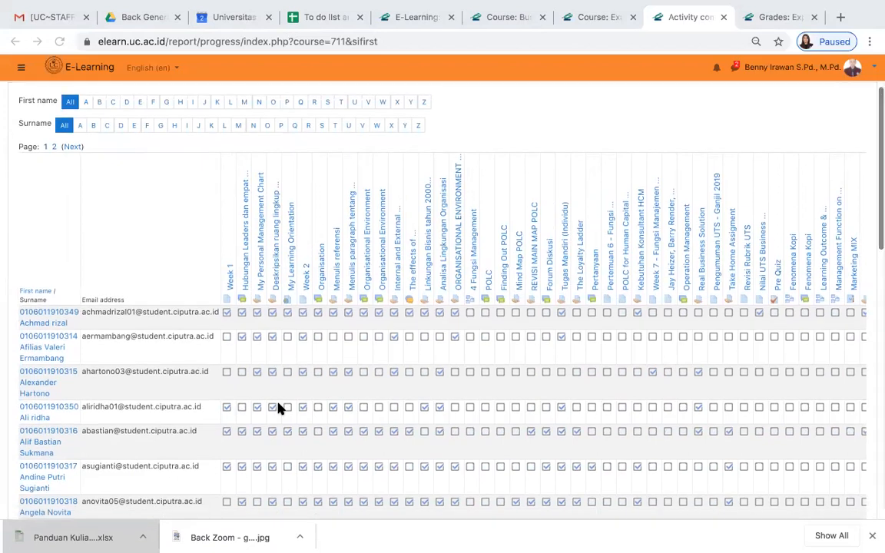
scroll(278, 409, down, 5)
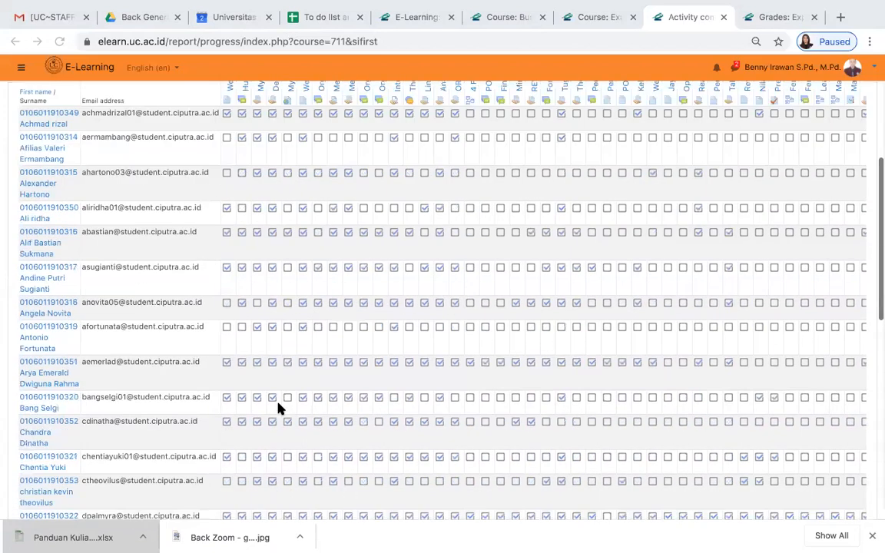
scroll(279, 409, down, 4)
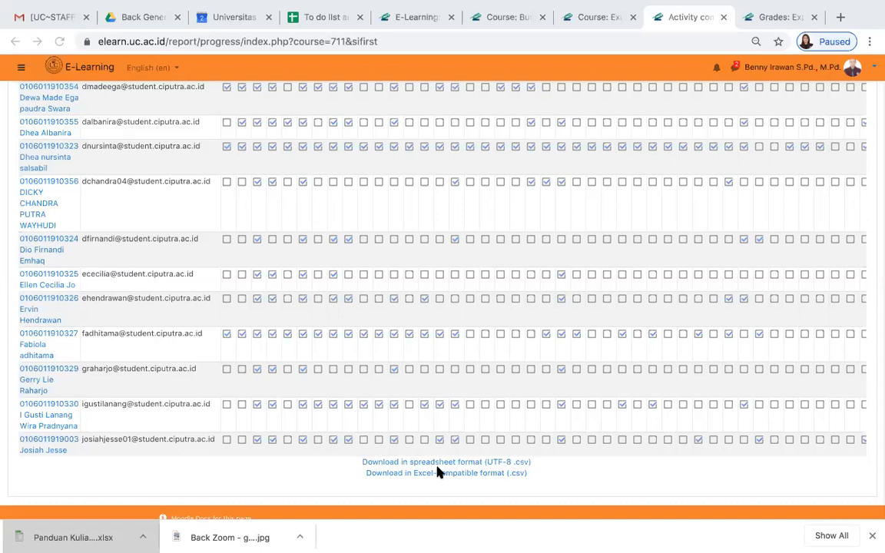
- Look back over the completion marks from the end of the student list to the first rows
mouse_move(273, 6)
scroll(614, 228, up, 10)
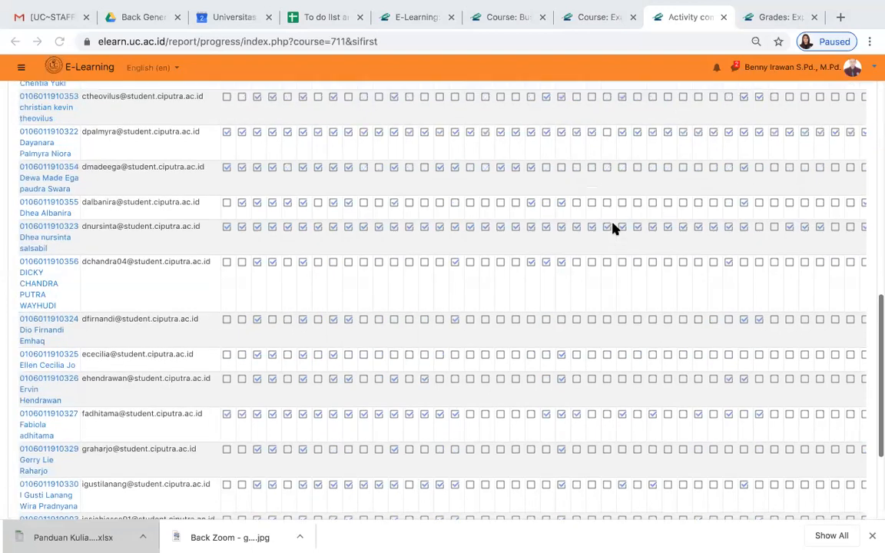
scroll(613, 228, down, 4)
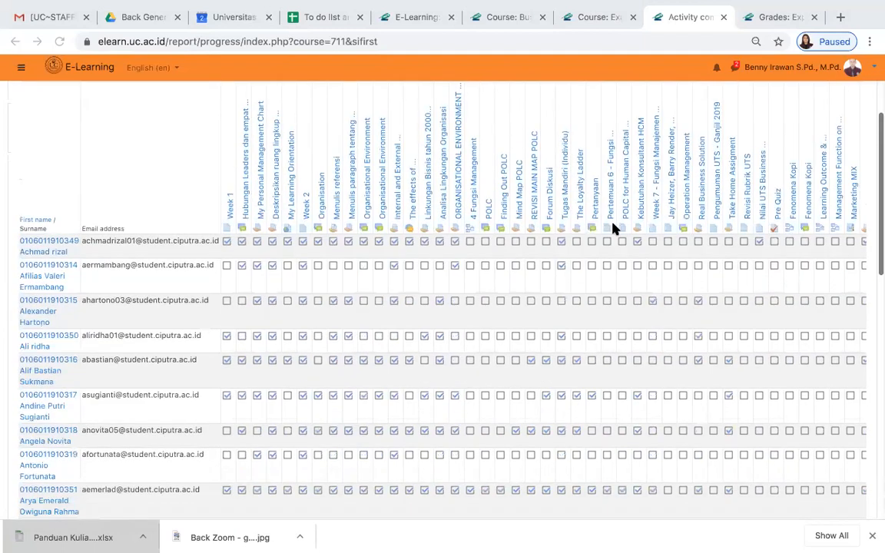
scroll(613, 229, right, 10)
scroll(613, 229, left, 10)
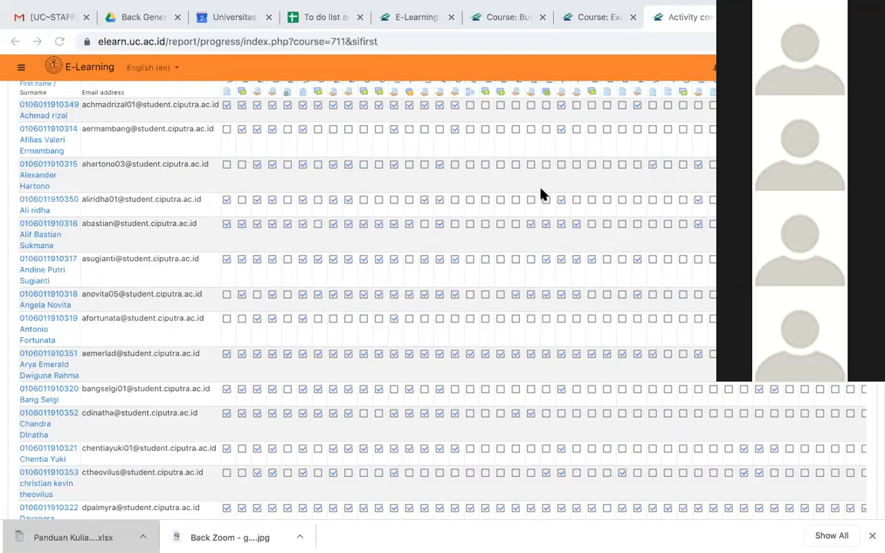
scroll(541, 193, up, 1)
scroll(541, 194, up, 1)
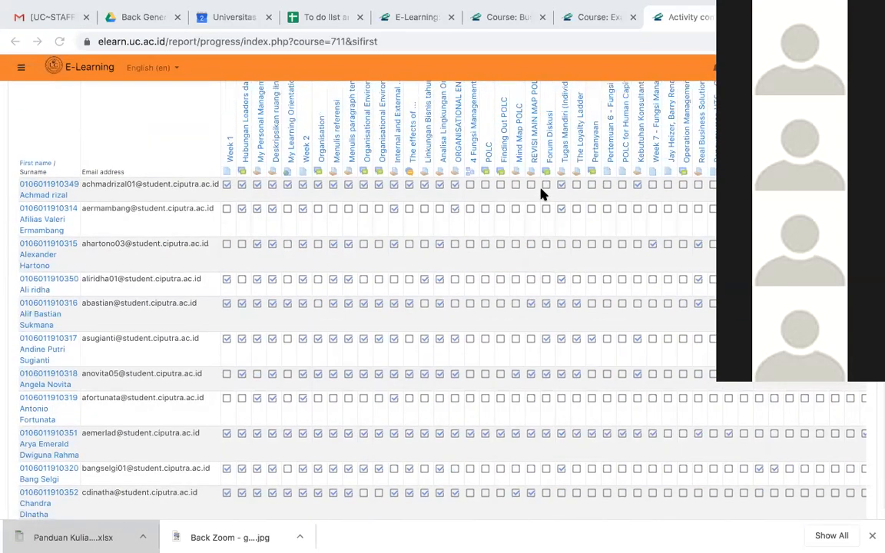